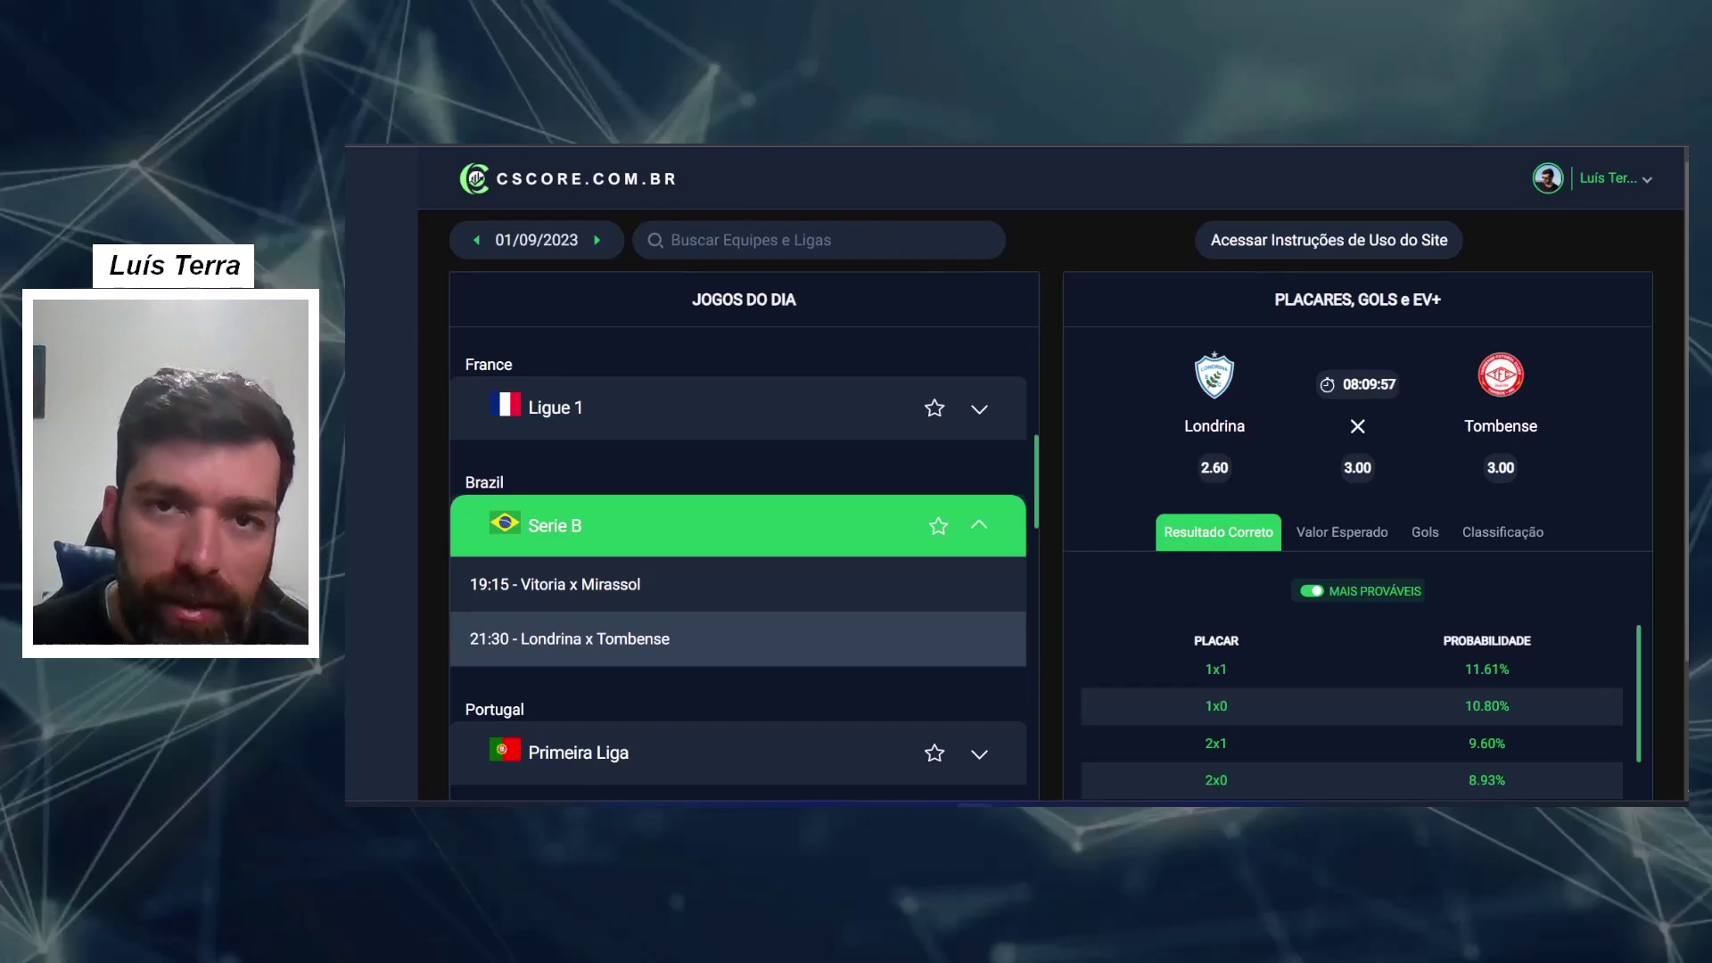
# Step: Switch to the bankroll management spreadsheet in Google Sheets and open the Ago sheet at its event records
pyautogui.click(428, 134)
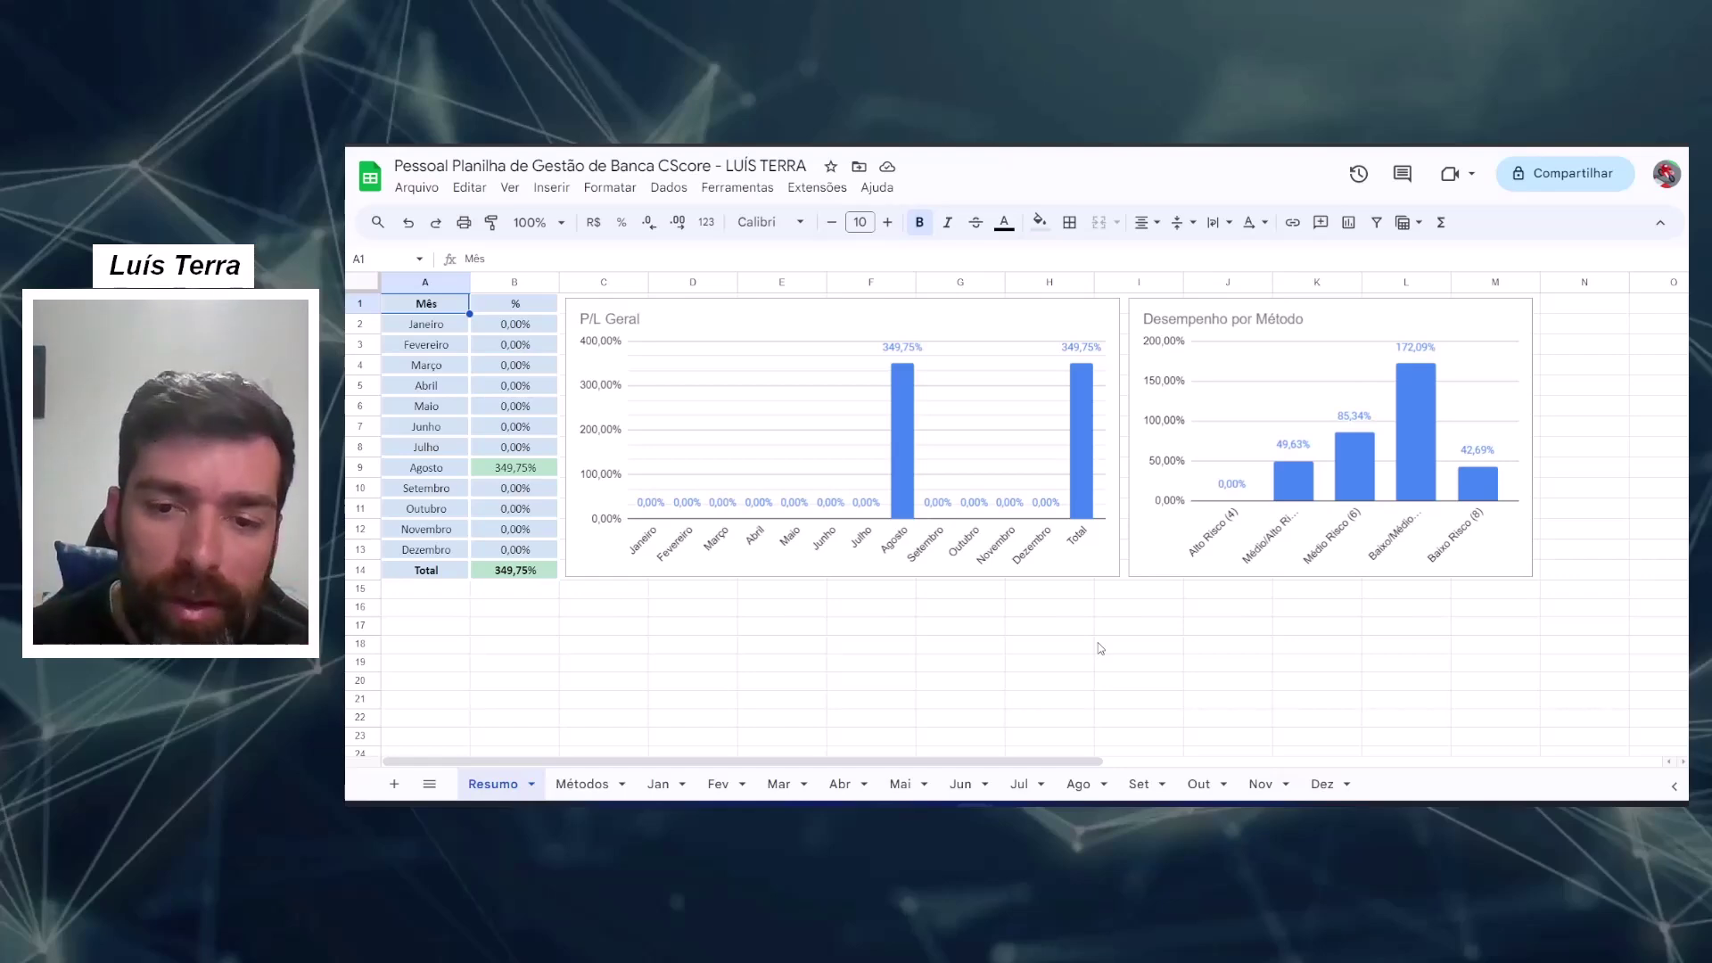
pyautogui.click(1080, 786)
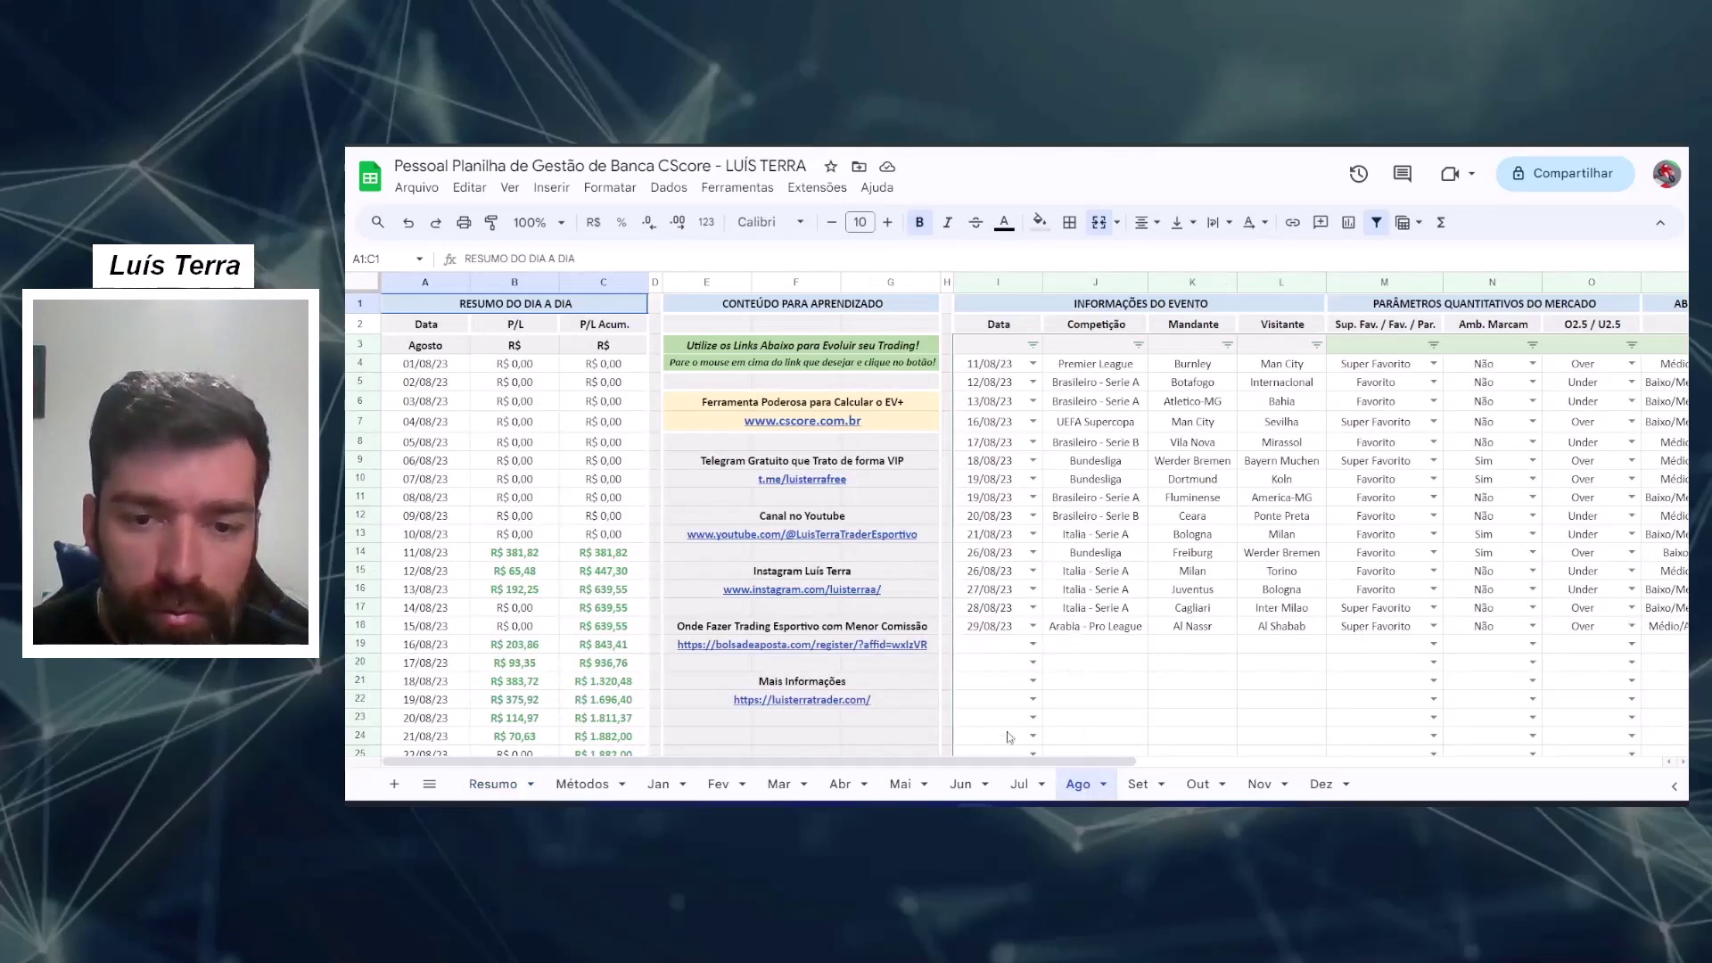
pyautogui.moveTo(1002, 764); pyautogui.dragTo(1223, 760)
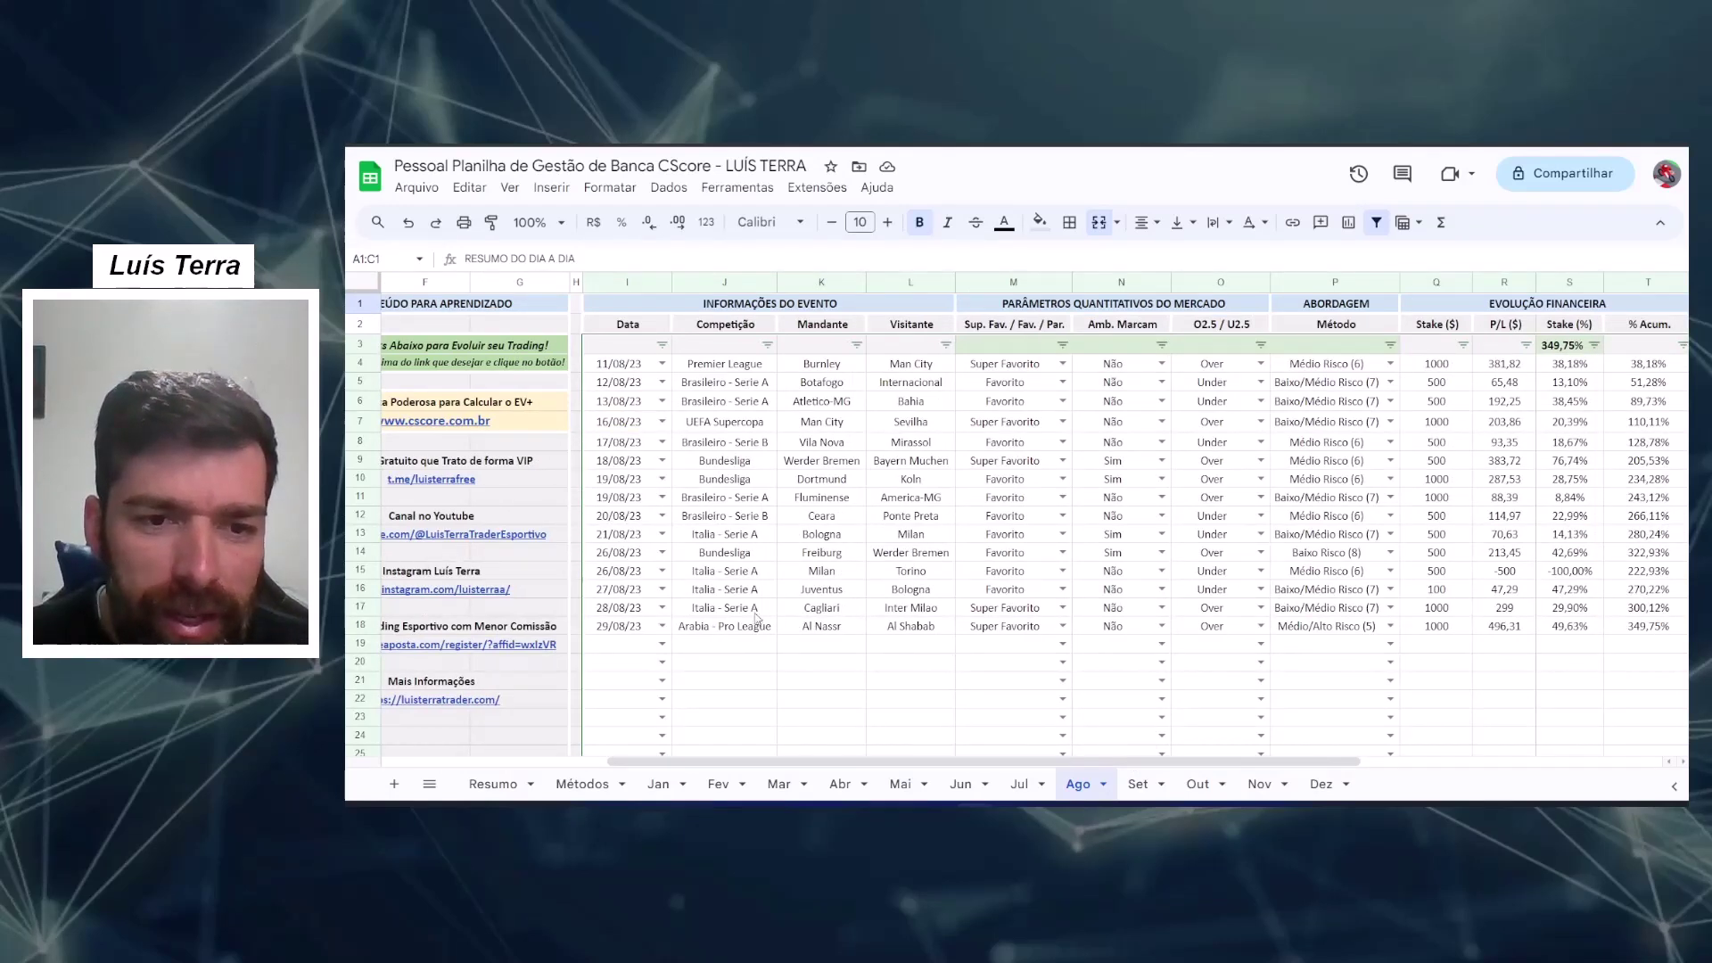
# Step: Examine the event details logged for August, including the competition and teams of the Cagliari x Inter Milao entry
pyautogui.moveTo(736, 613); pyautogui.dragTo(968, 613)
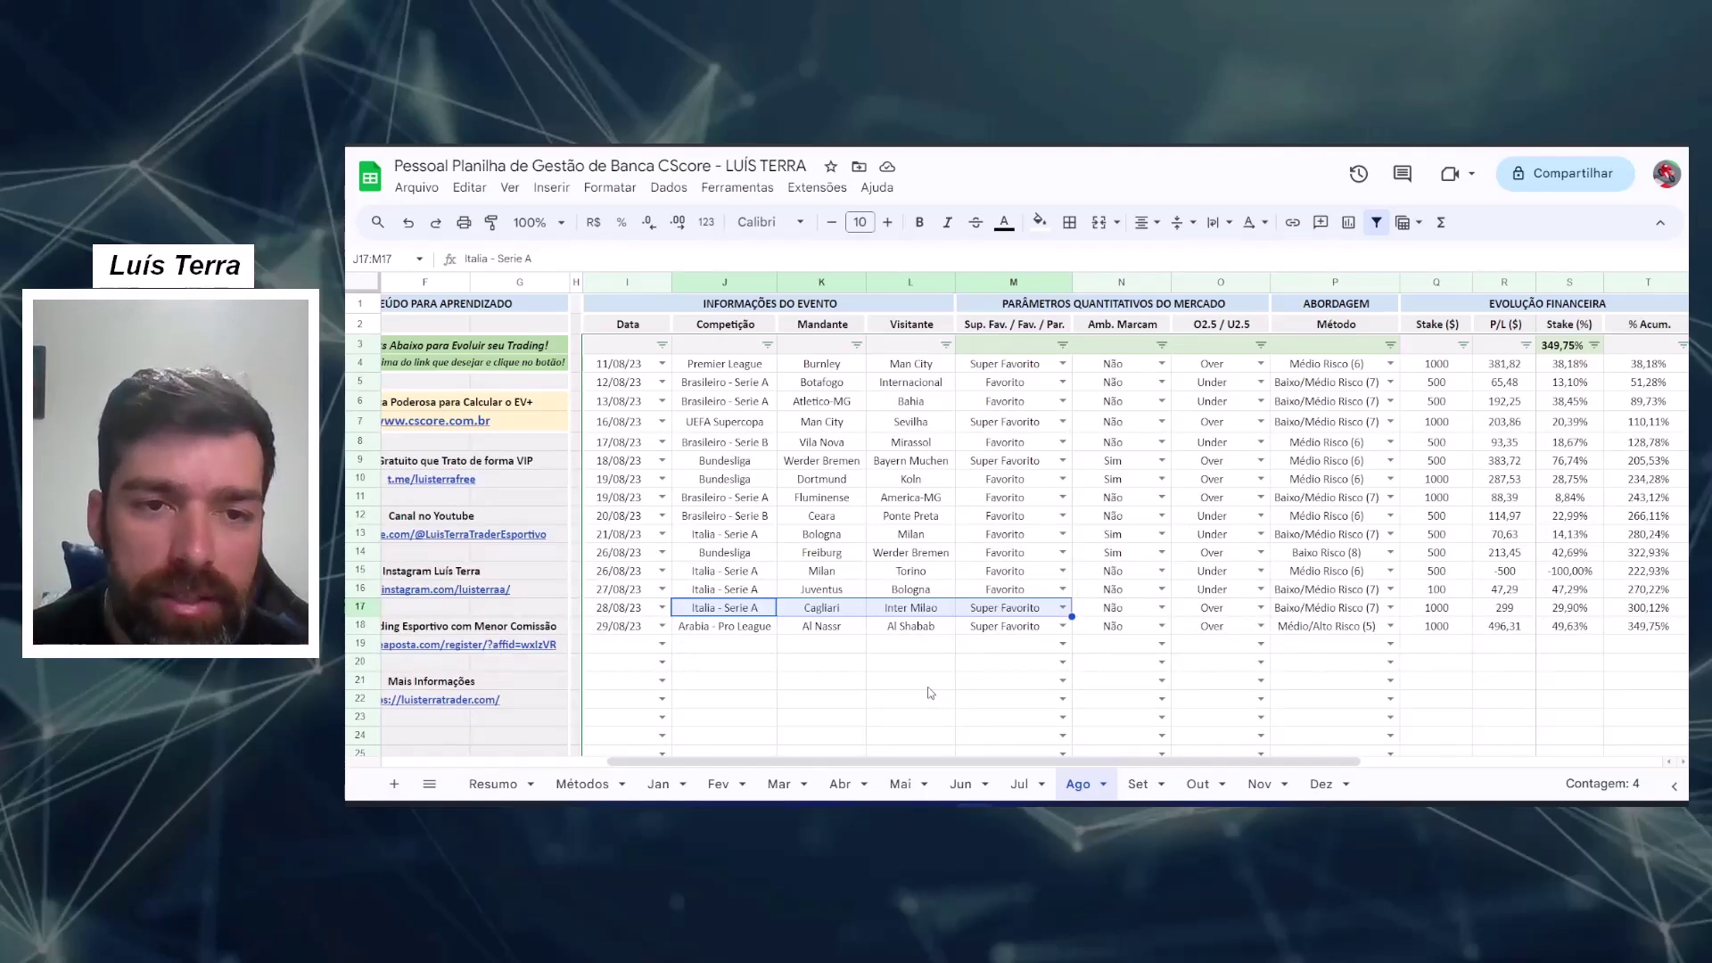
pyautogui.click(889, 647)
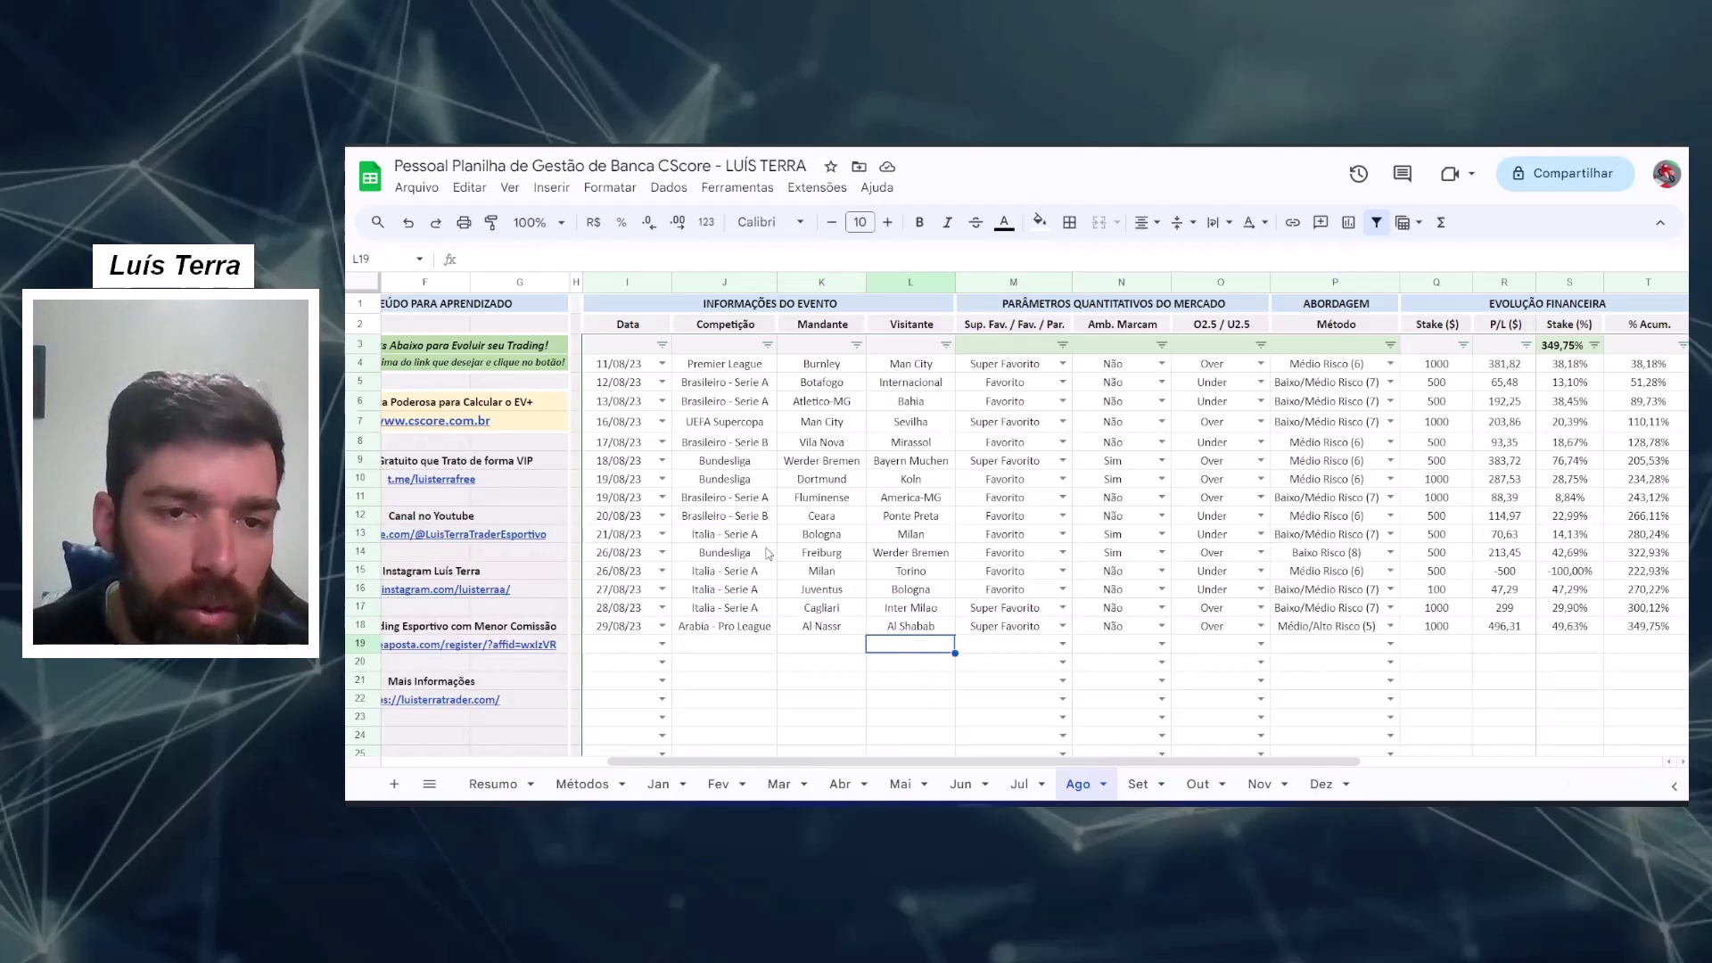
pyautogui.click(629, 368)
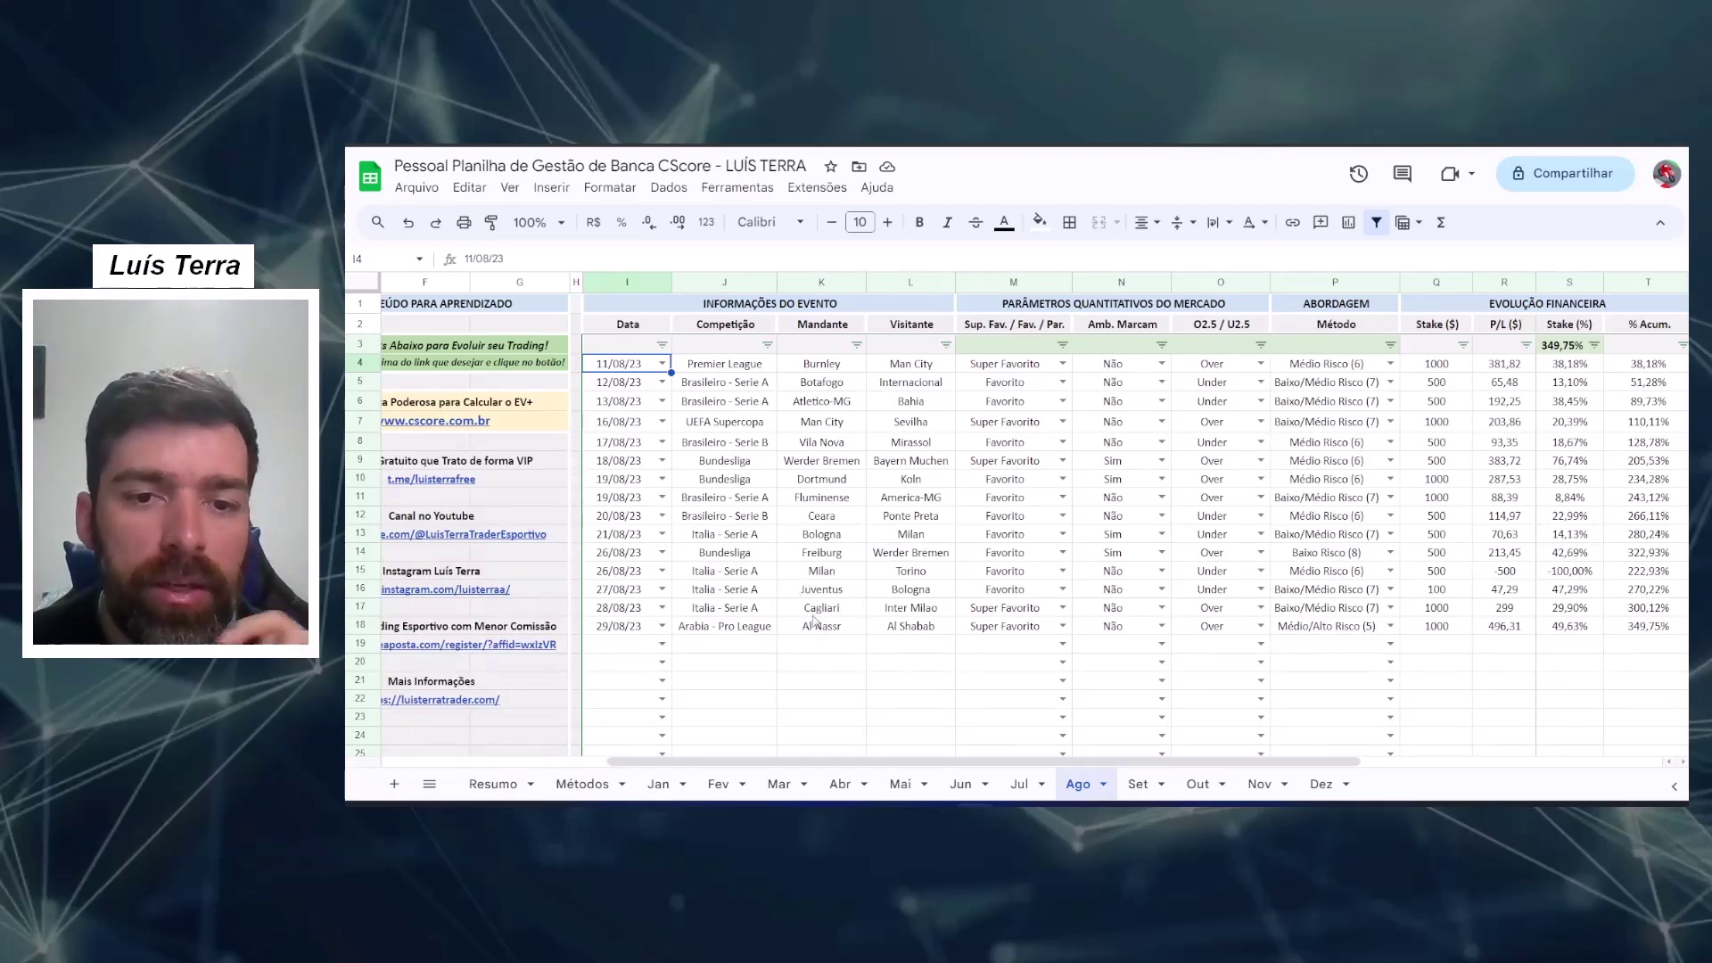
pyautogui.moveTo(819, 611); pyautogui.dragTo(915, 626)
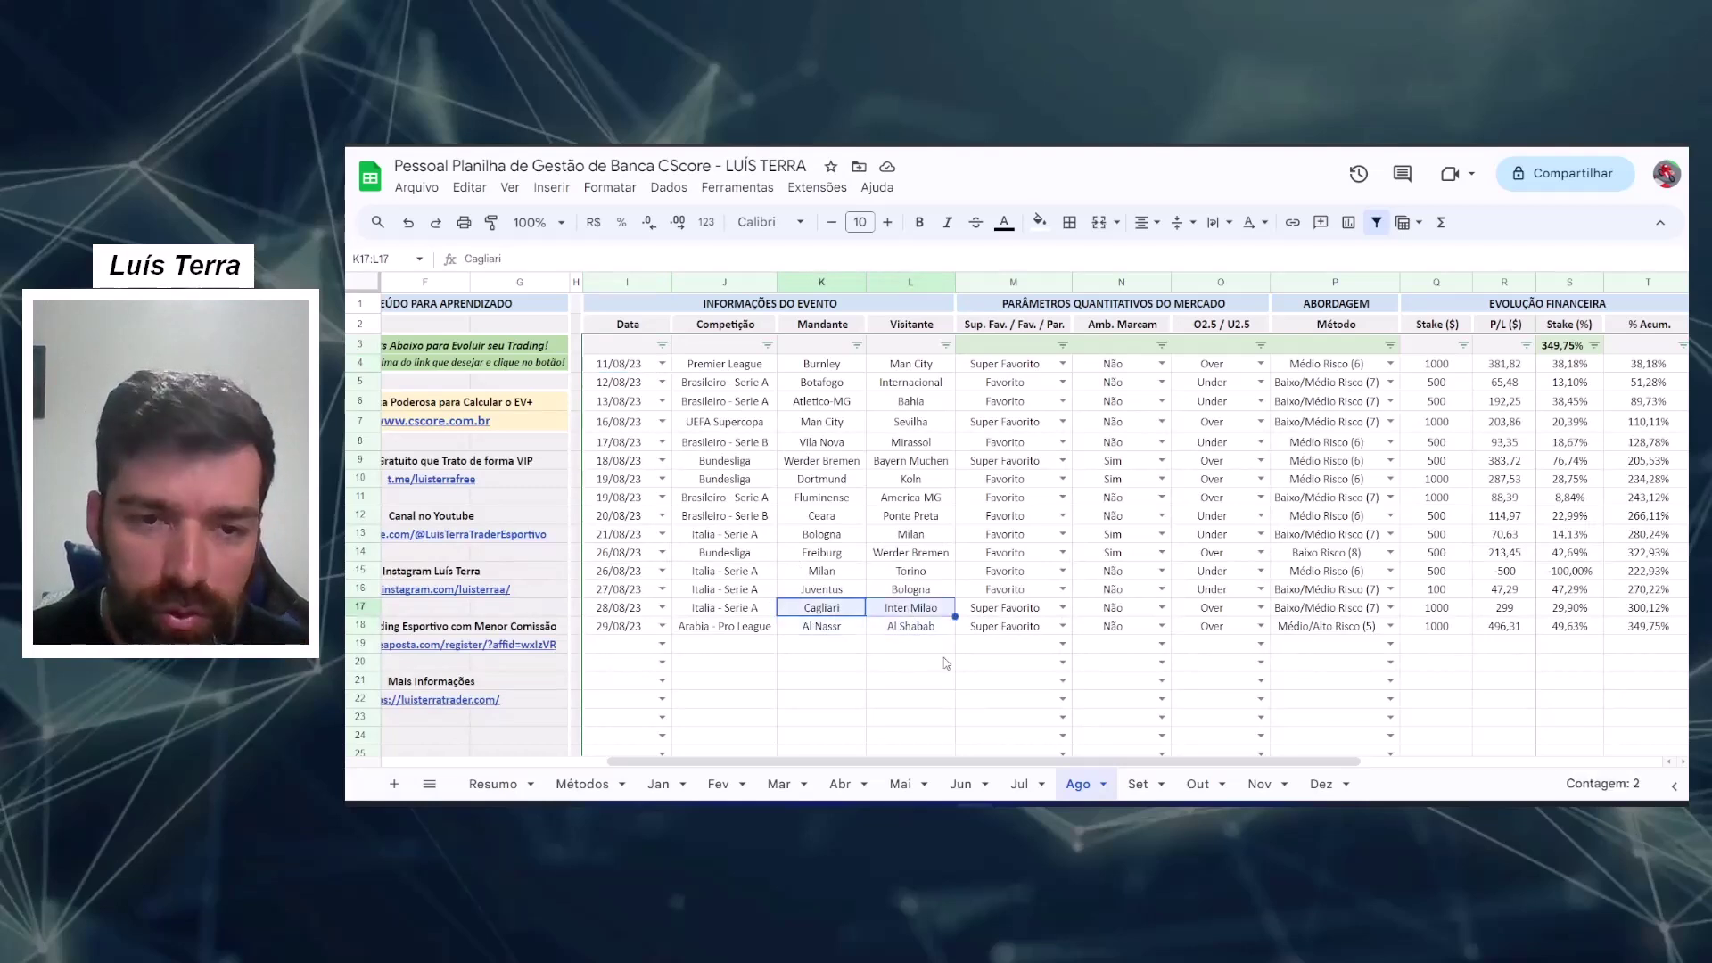
pyautogui.click(943, 662)
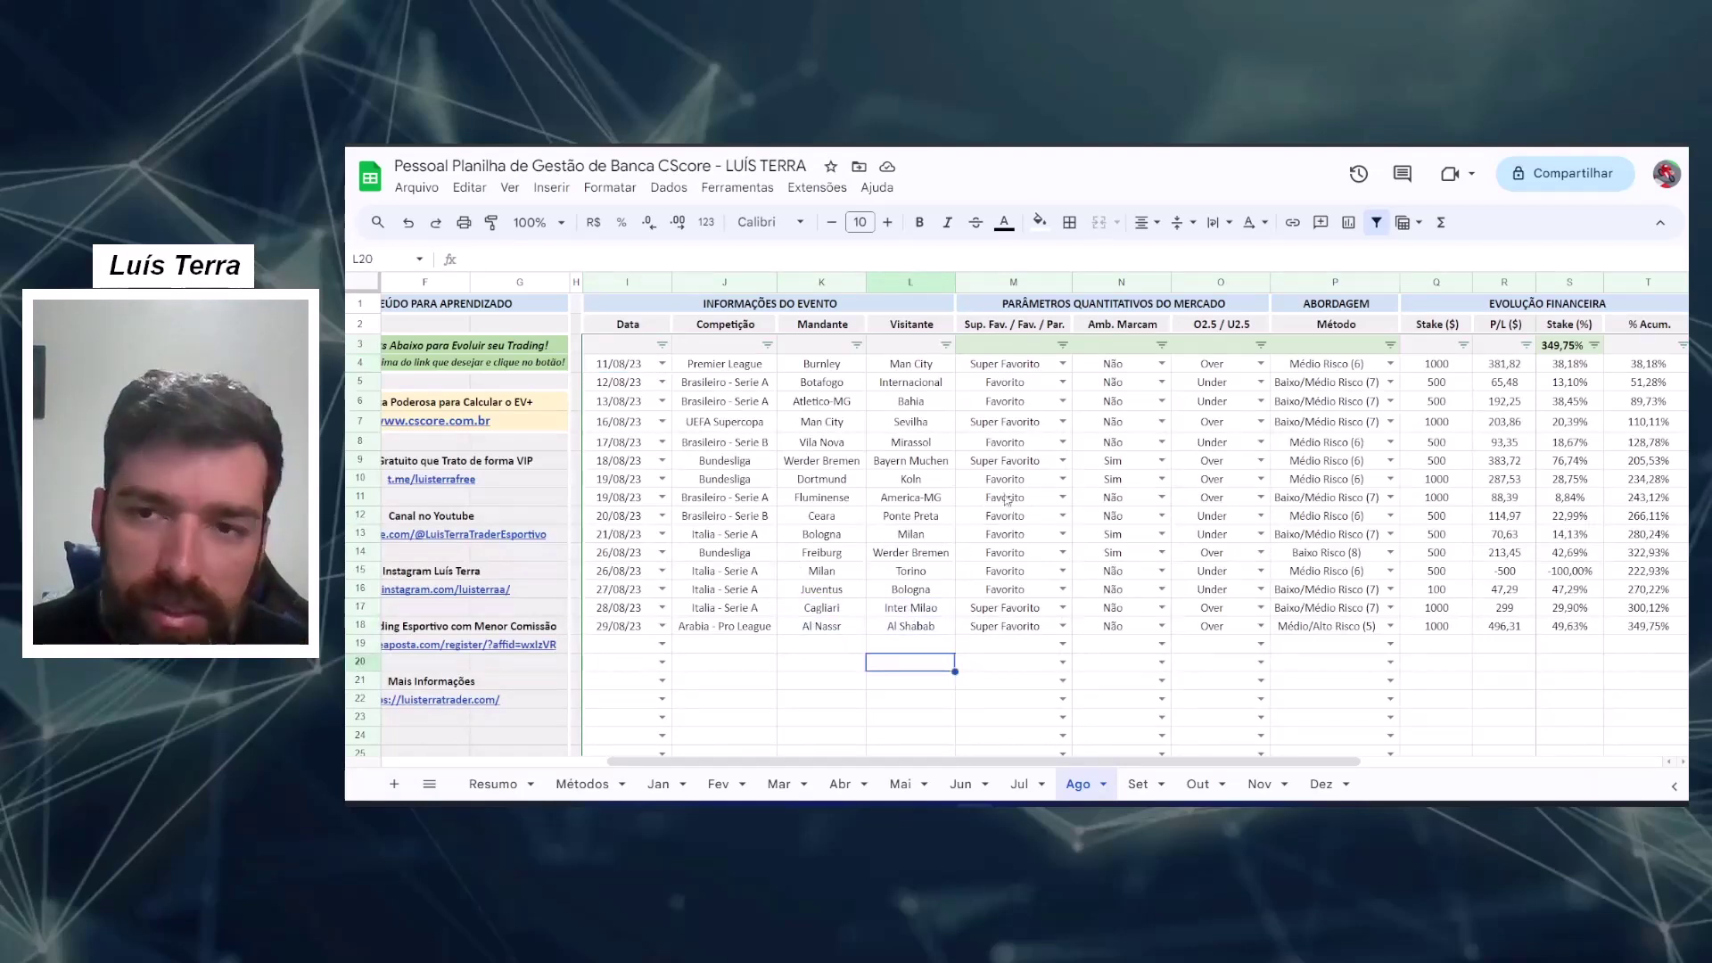
# Step: Inspect the financial evolution columns, checking the stake amounts, the 26/08/23 Milan x Torino stake percentage and the Stake (%) total formula
pyautogui.moveTo(1277, 763); pyautogui.dragTo(1353, 763)
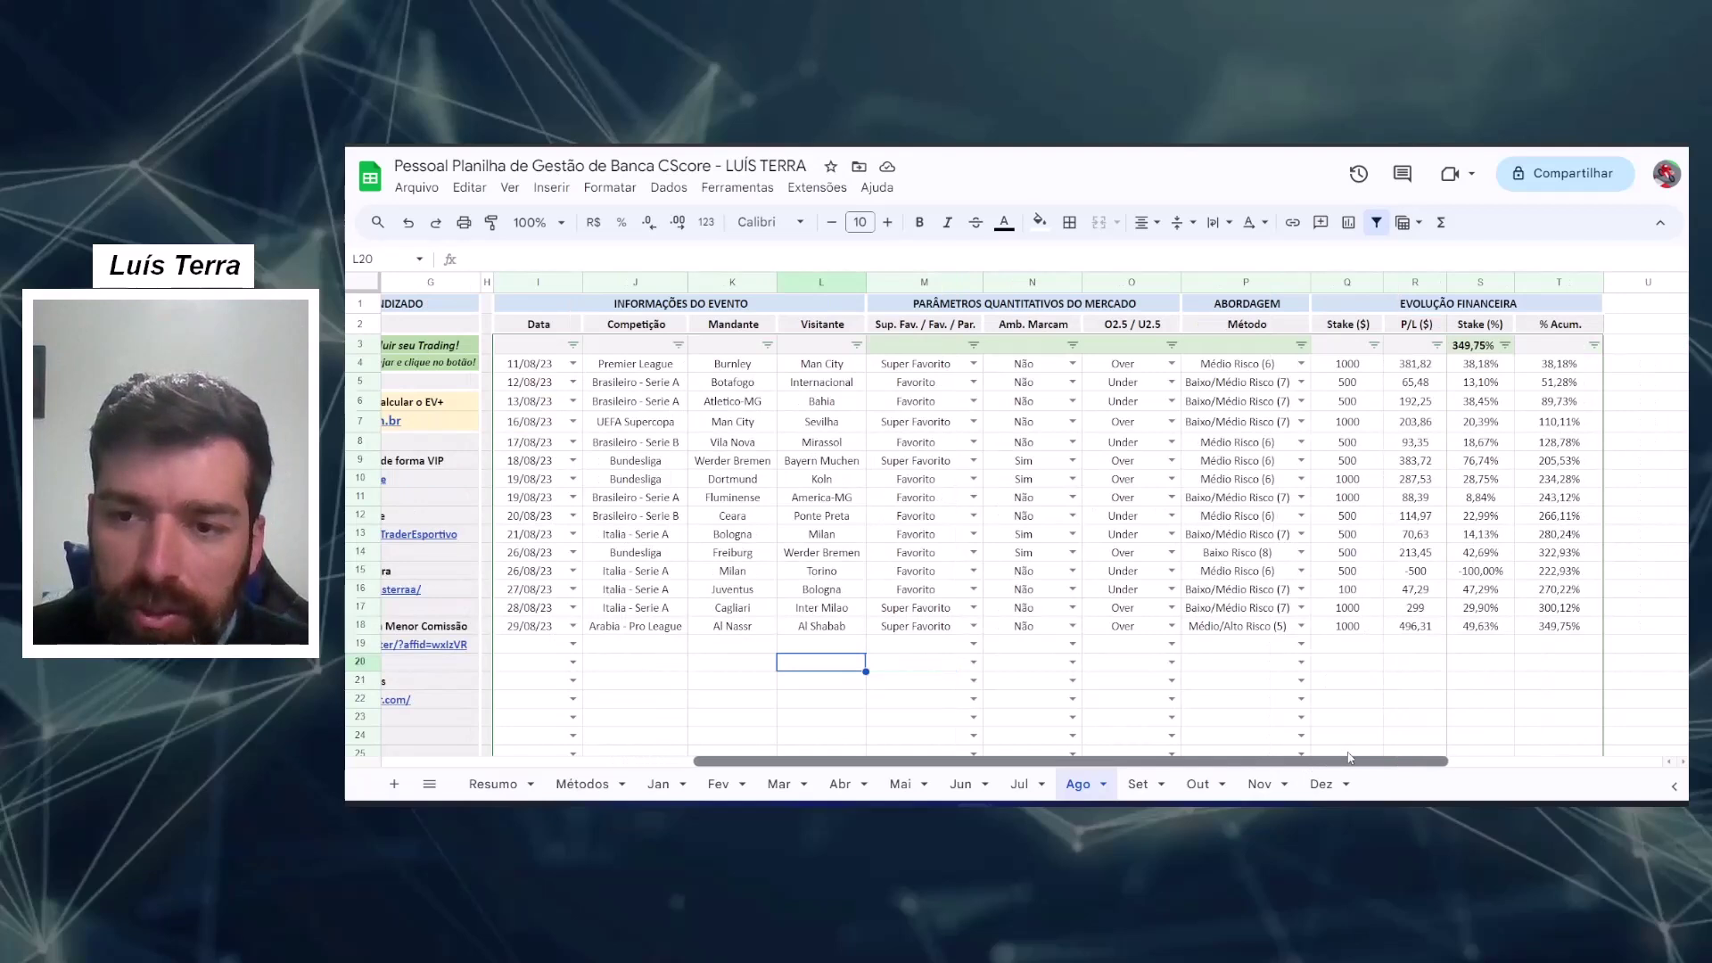
pyautogui.click(1477, 574)
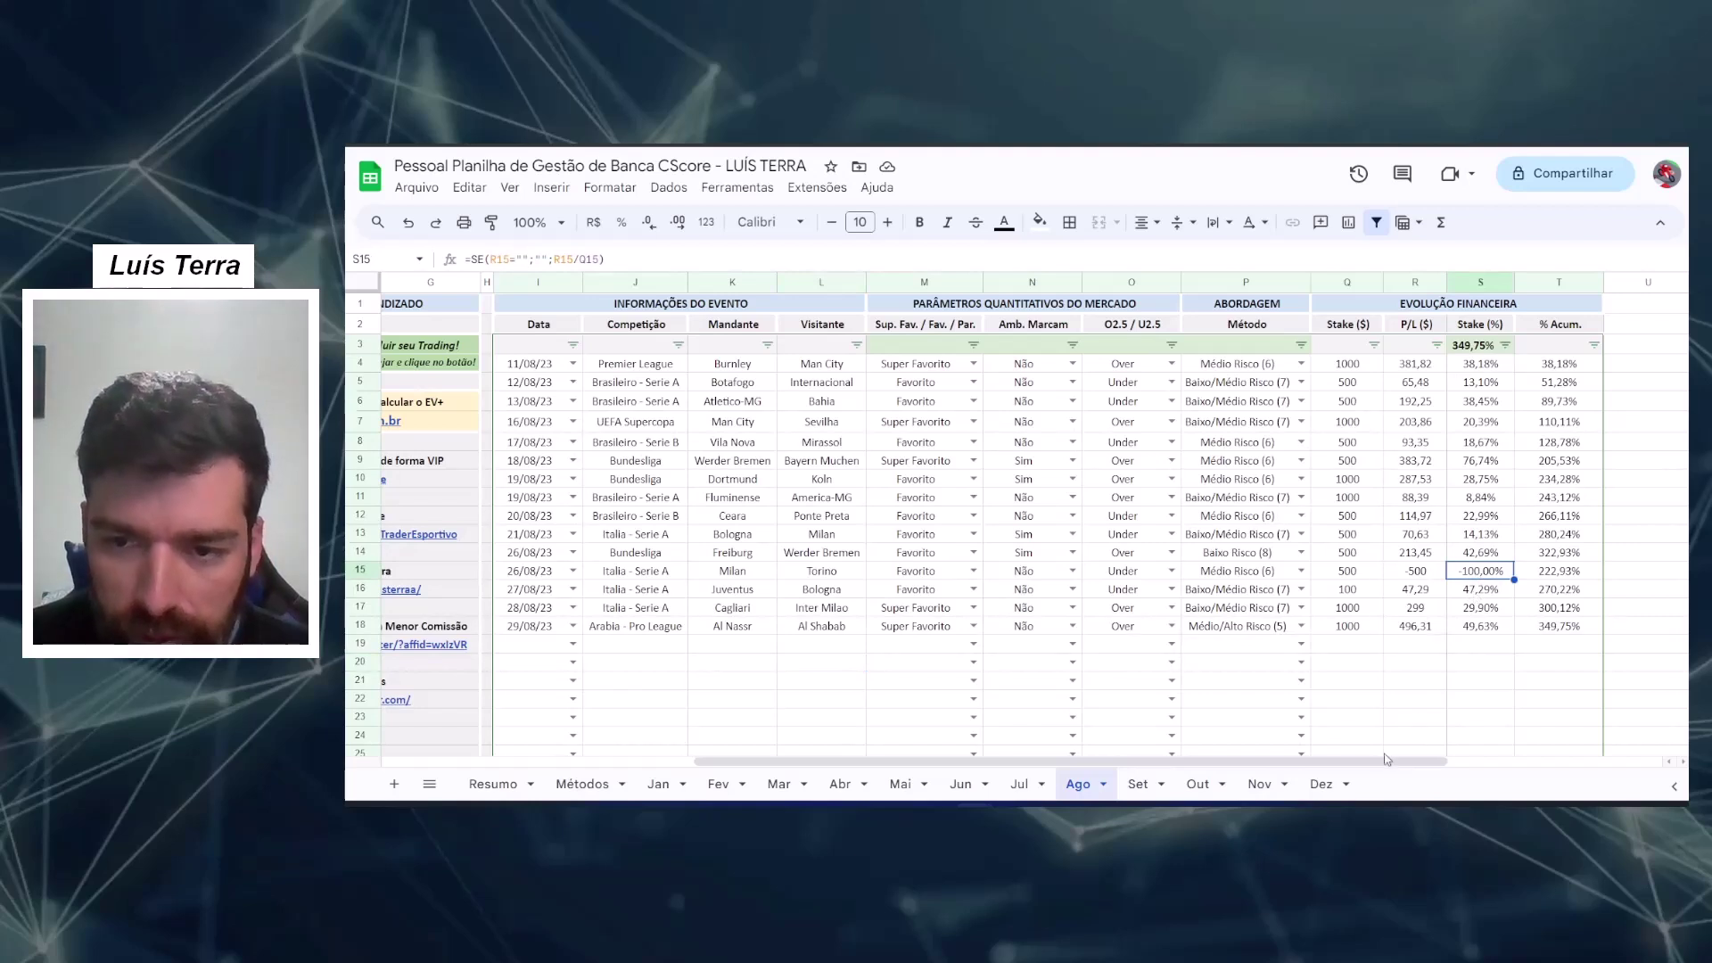
pyautogui.click(1480, 349)
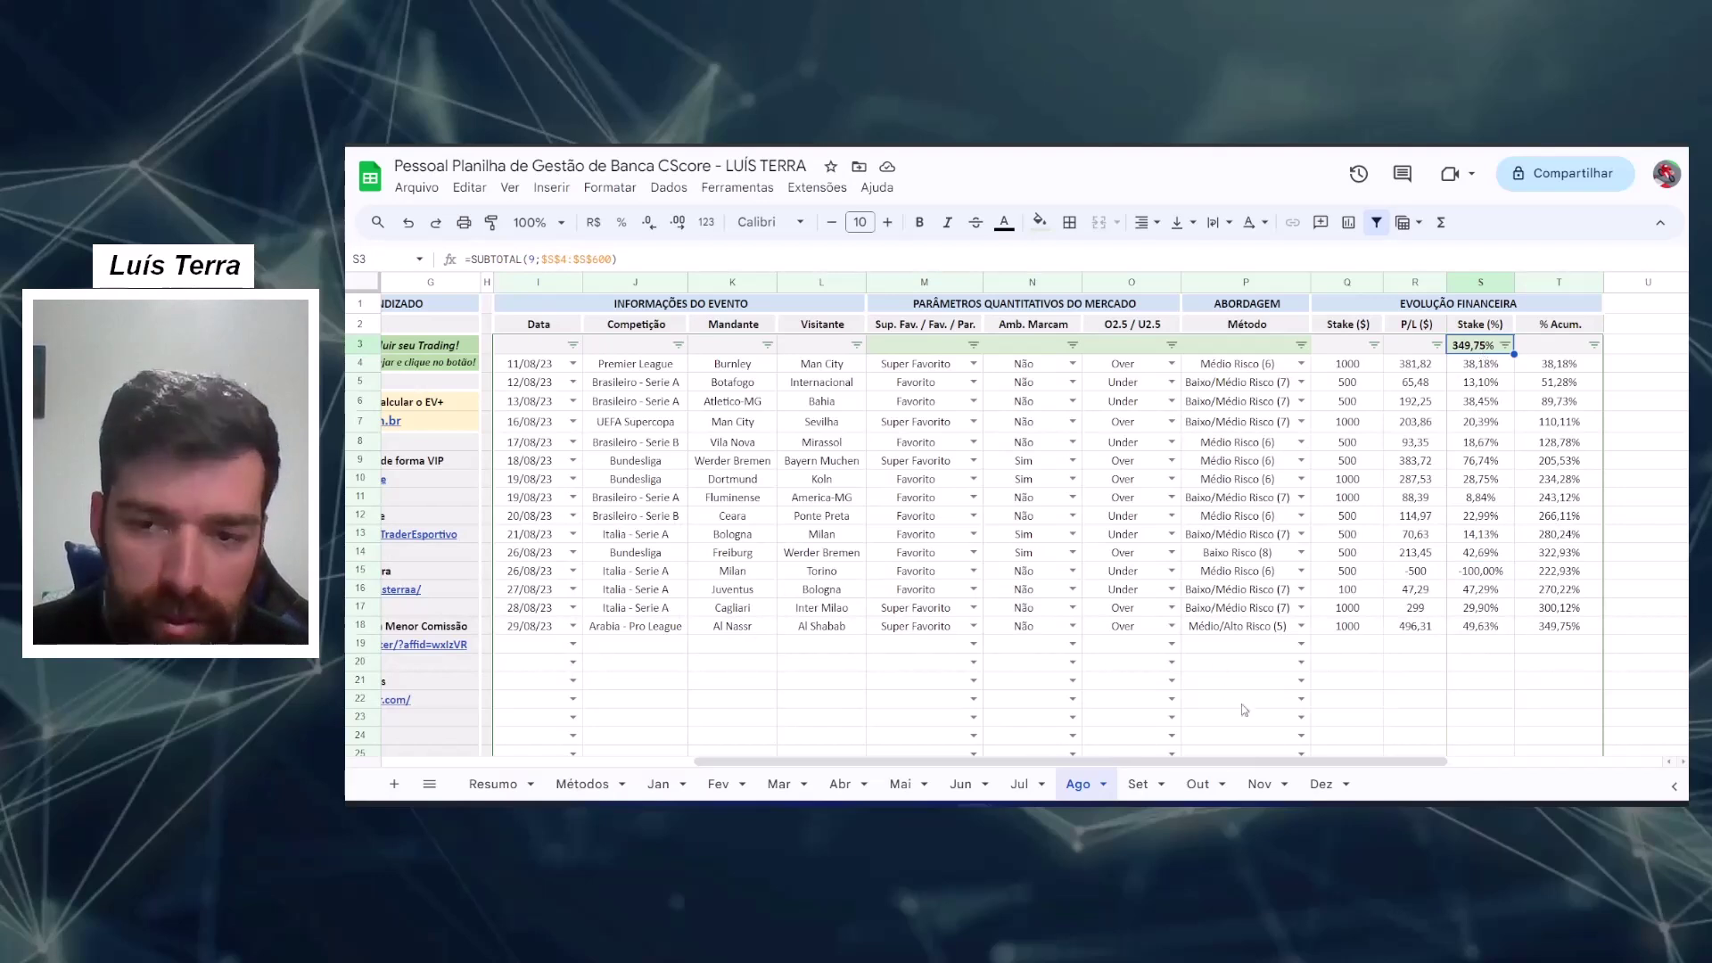
pyautogui.click(1355, 385)
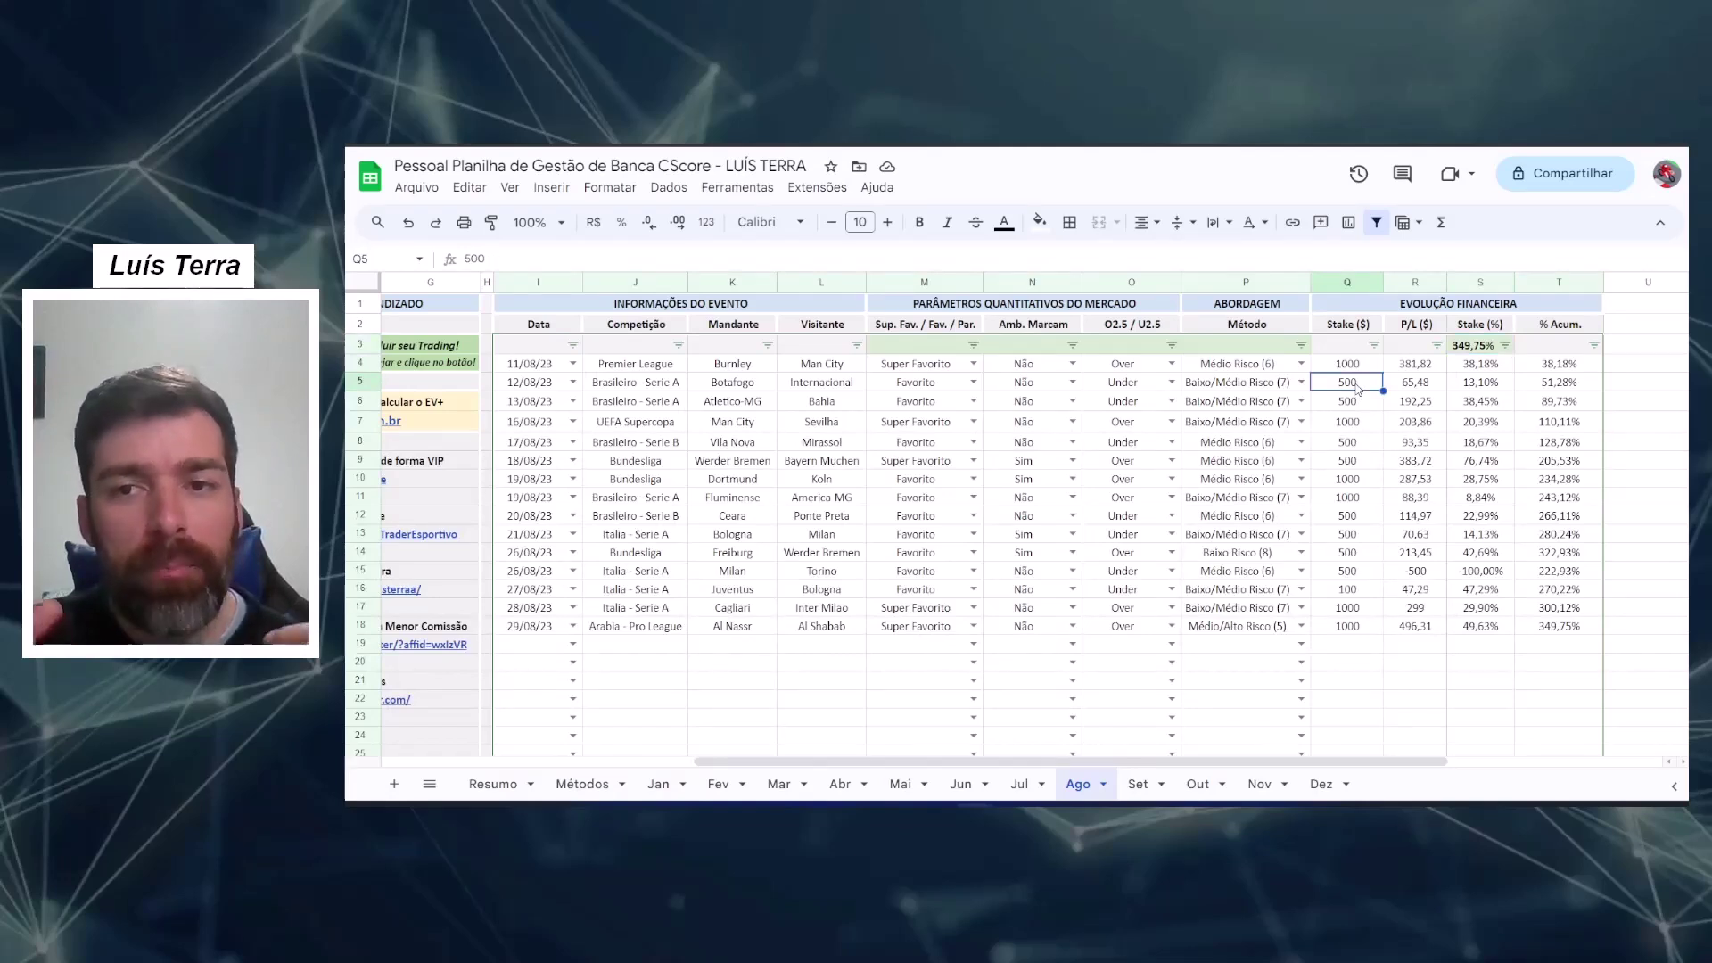
pyautogui.click(1358, 363)
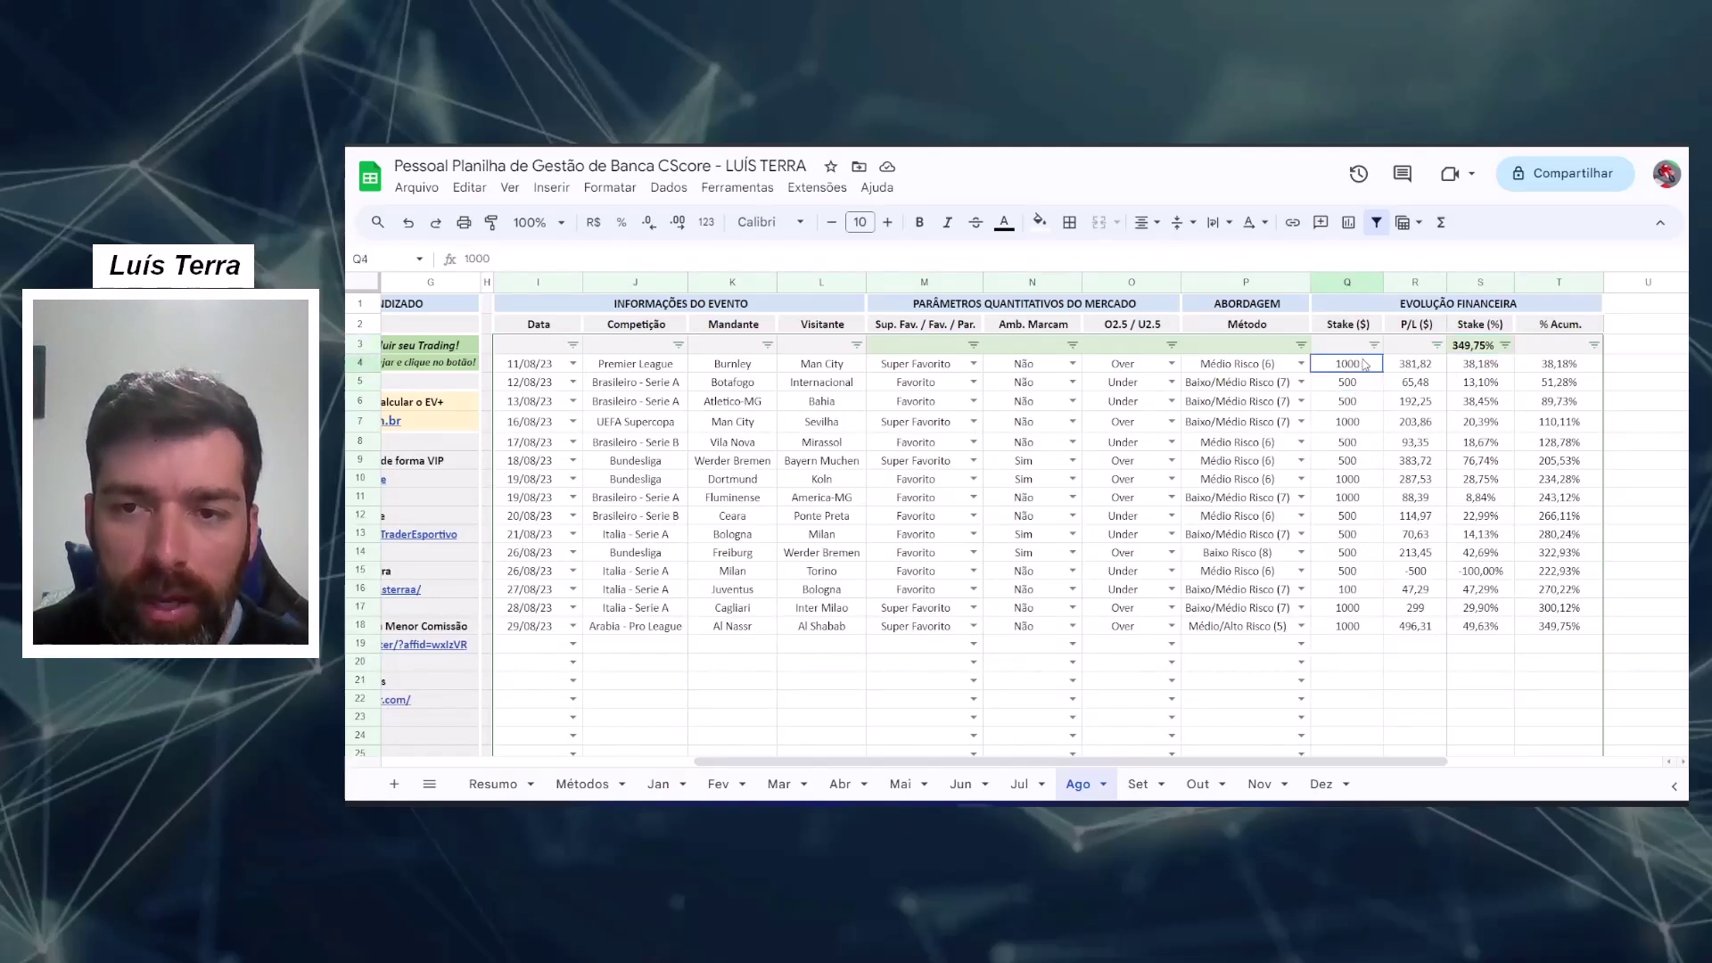
pyautogui.click(1350, 591)
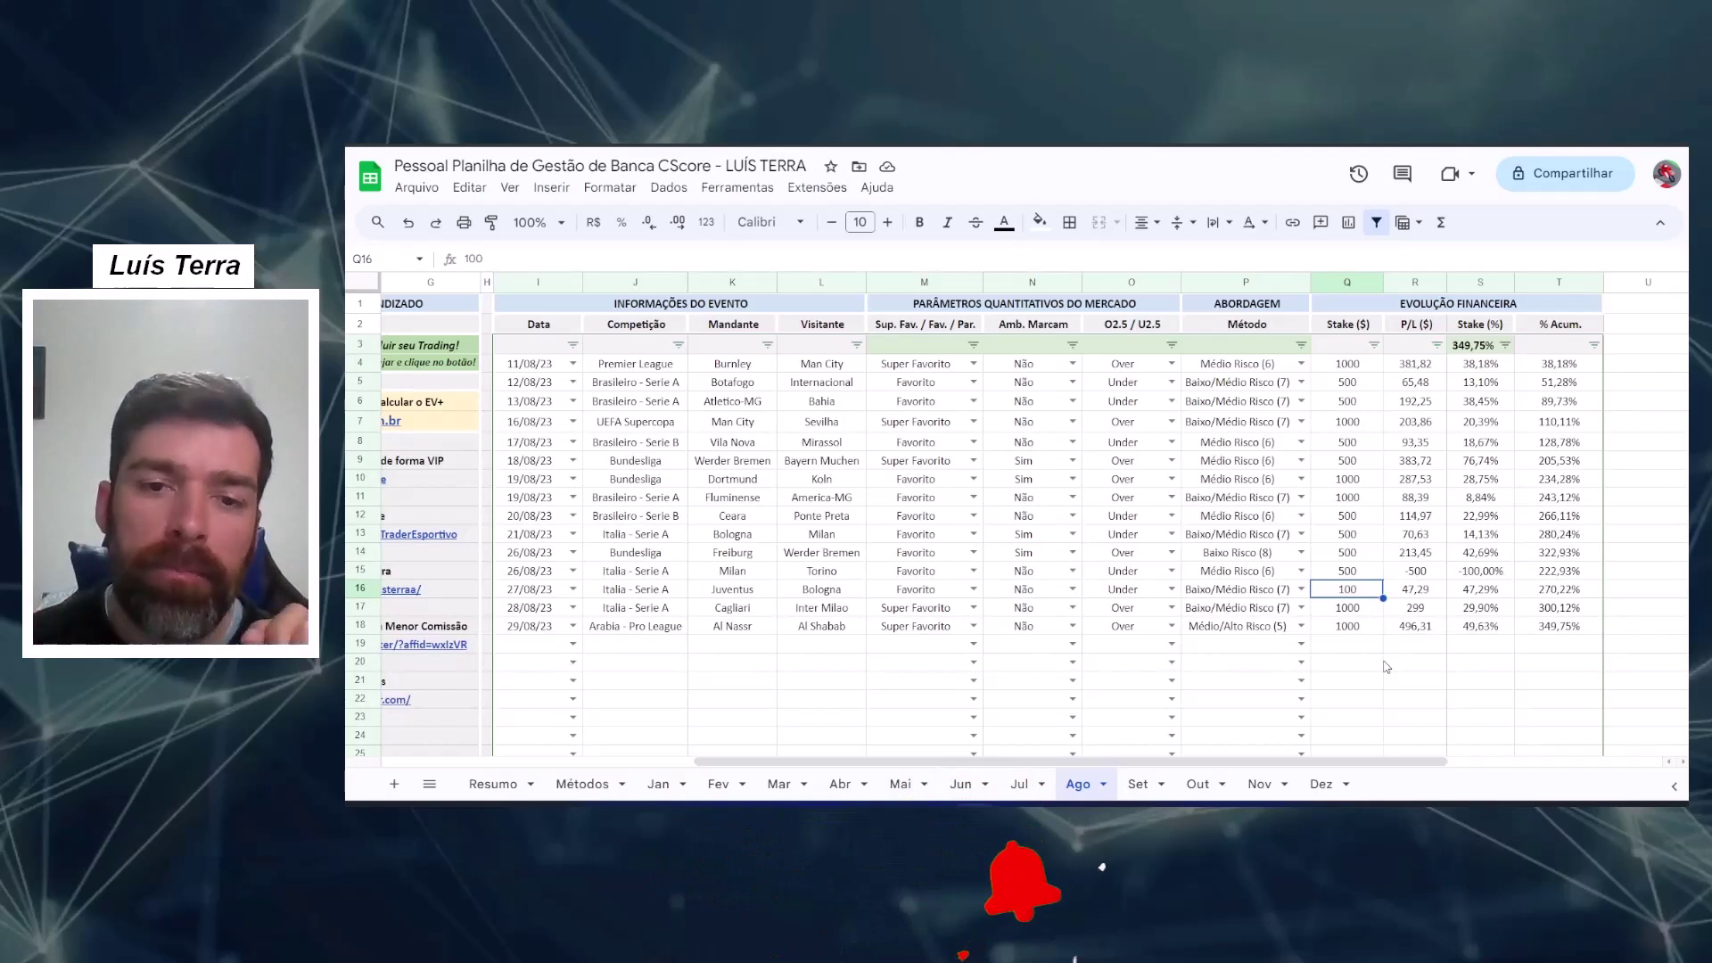
# Step: Check the file options for making a copy, and review the daily P/L summary through the accumulated value for 31/08/23
pyautogui.moveTo(1129, 761); pyautogui.dragTo(830, 760)
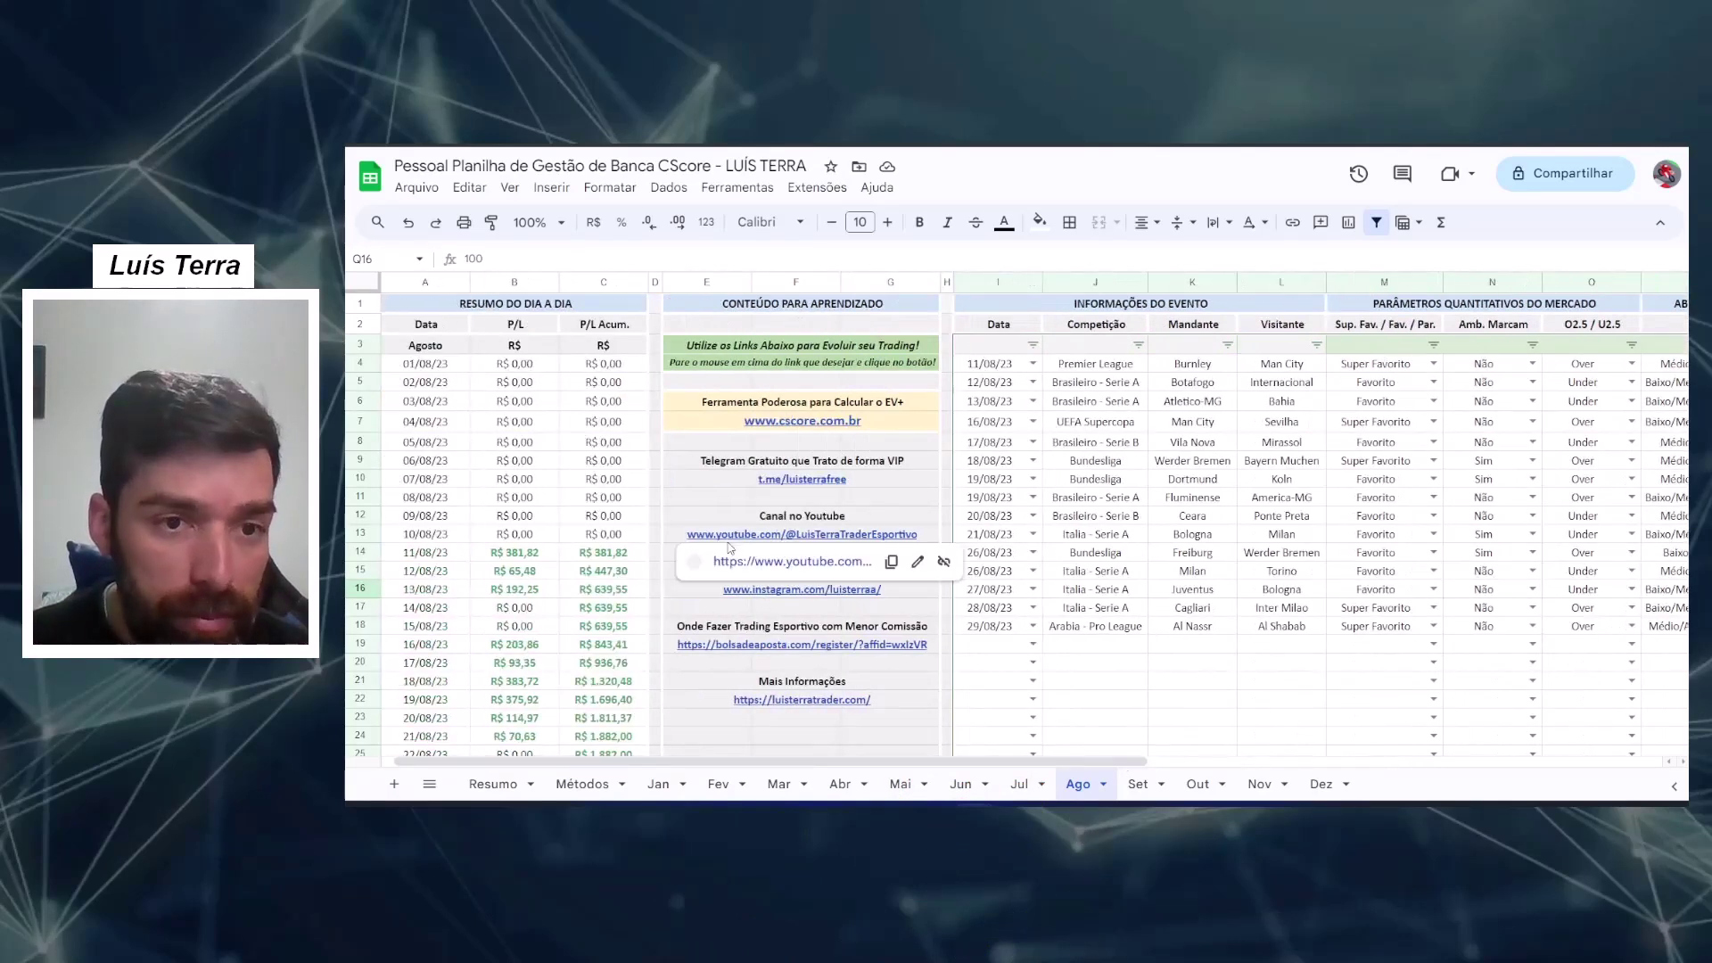
pyautogui.scroll(-1, 535, 508)
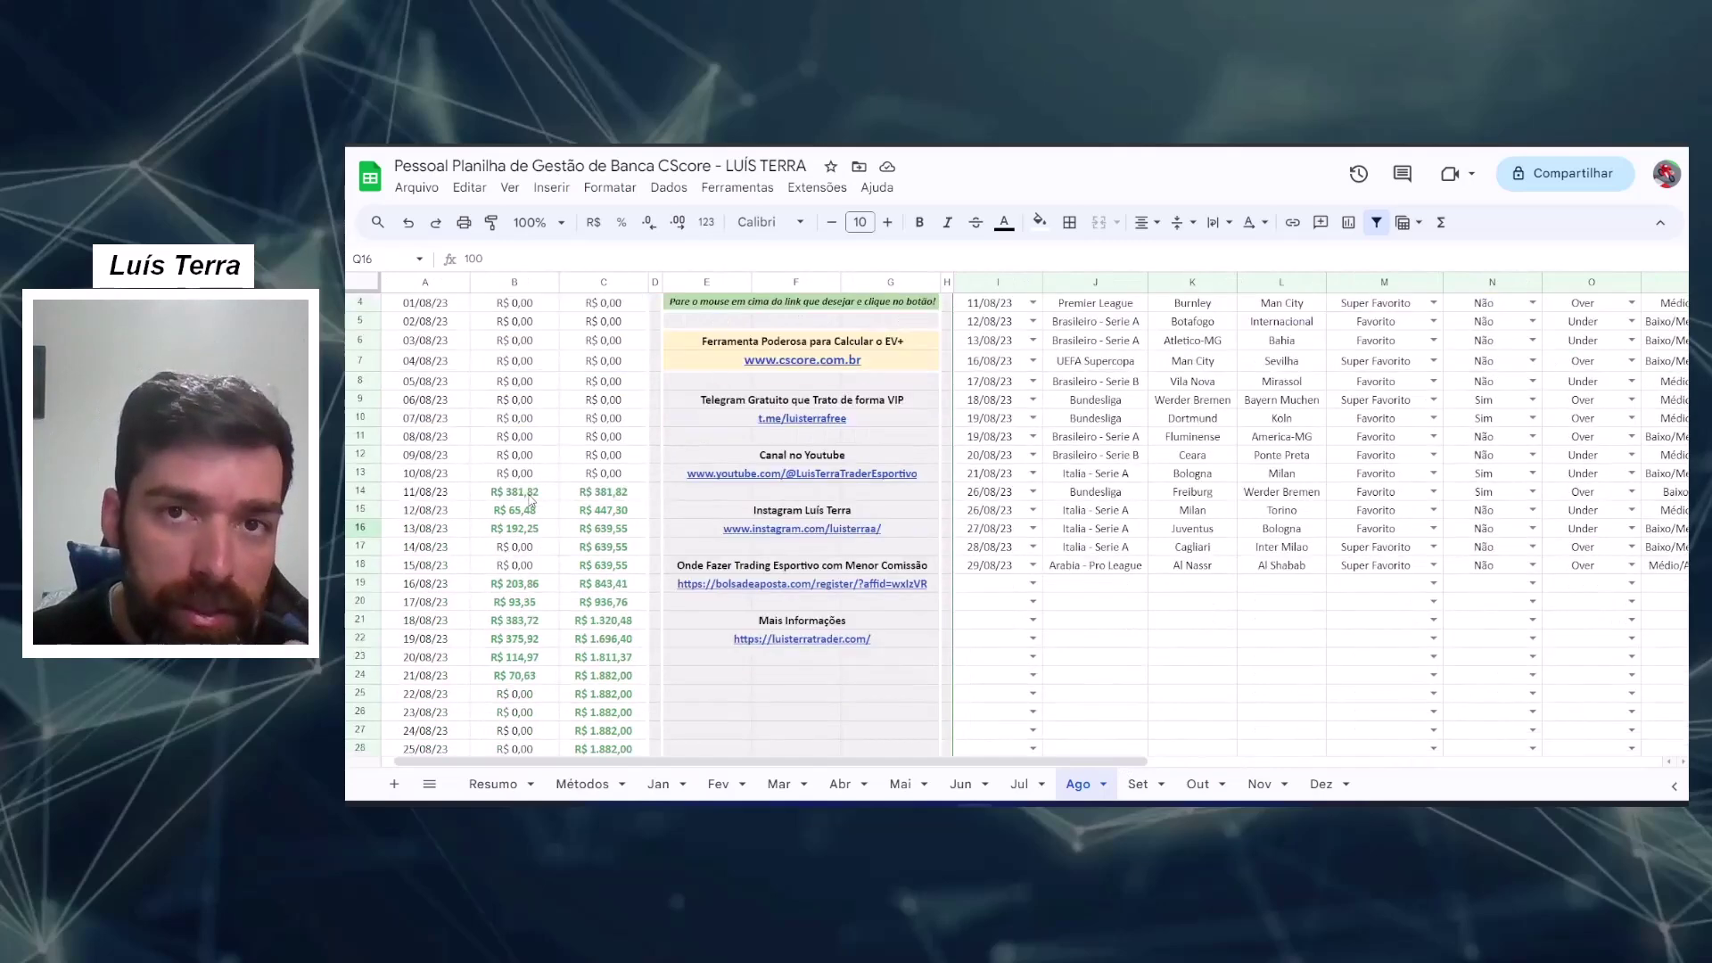
pyautogui.click(435, 195)
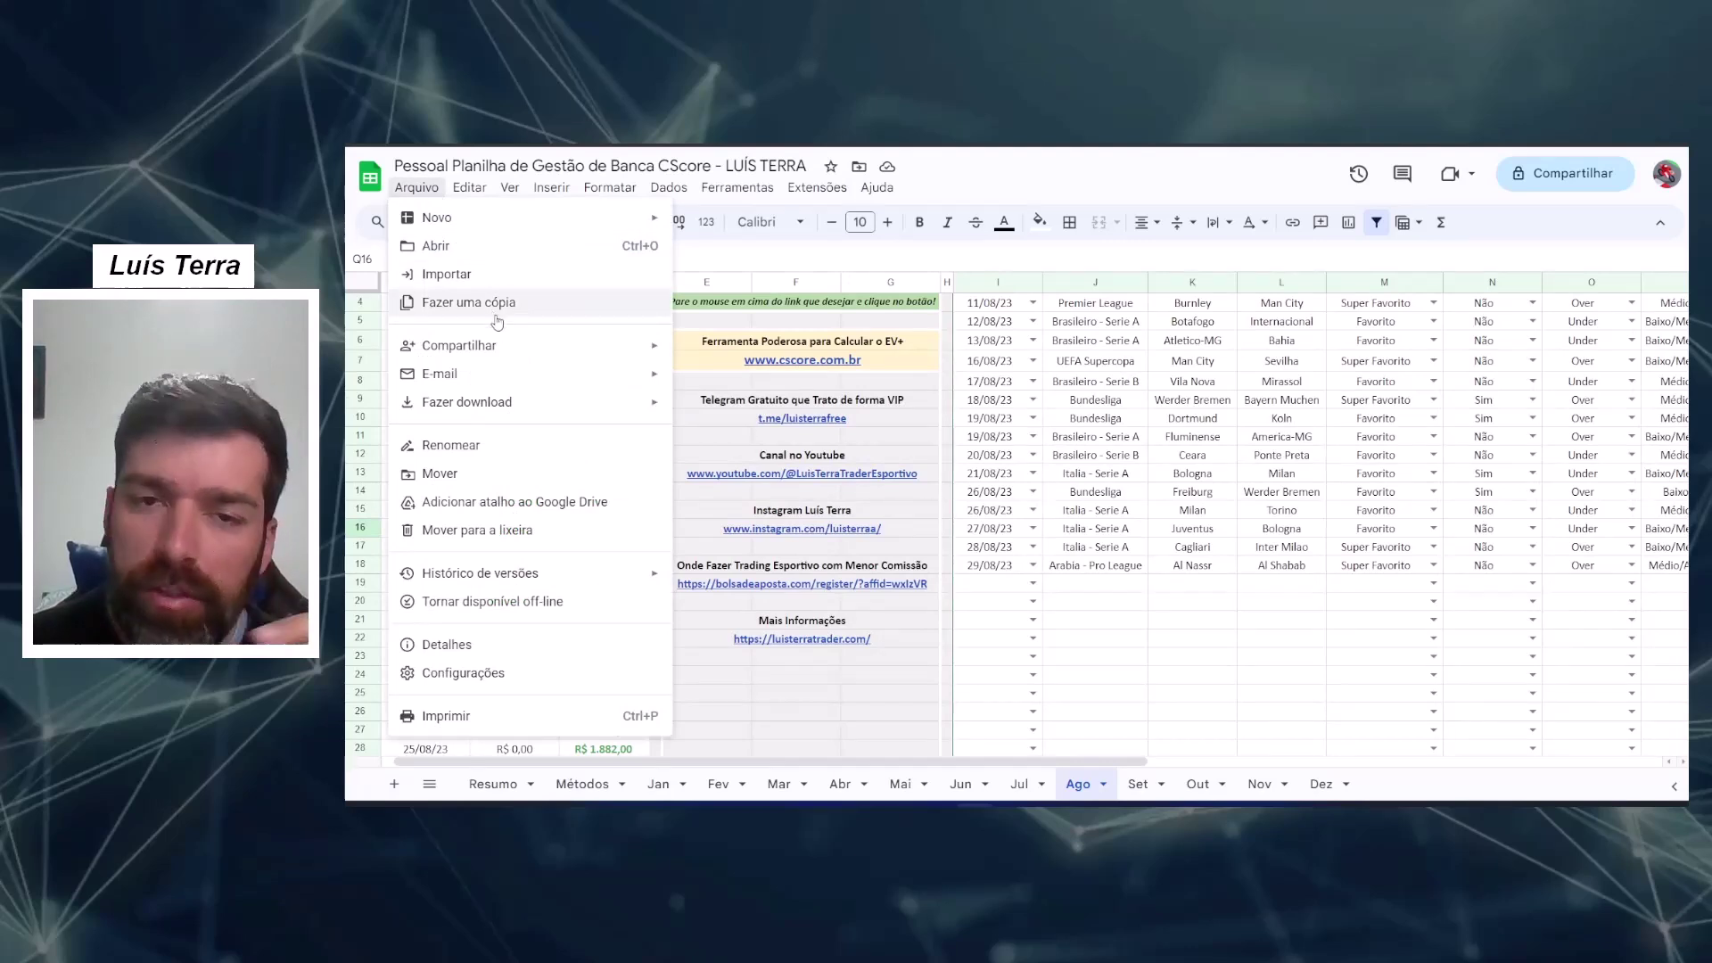
pyautogui.click(1128, 604)
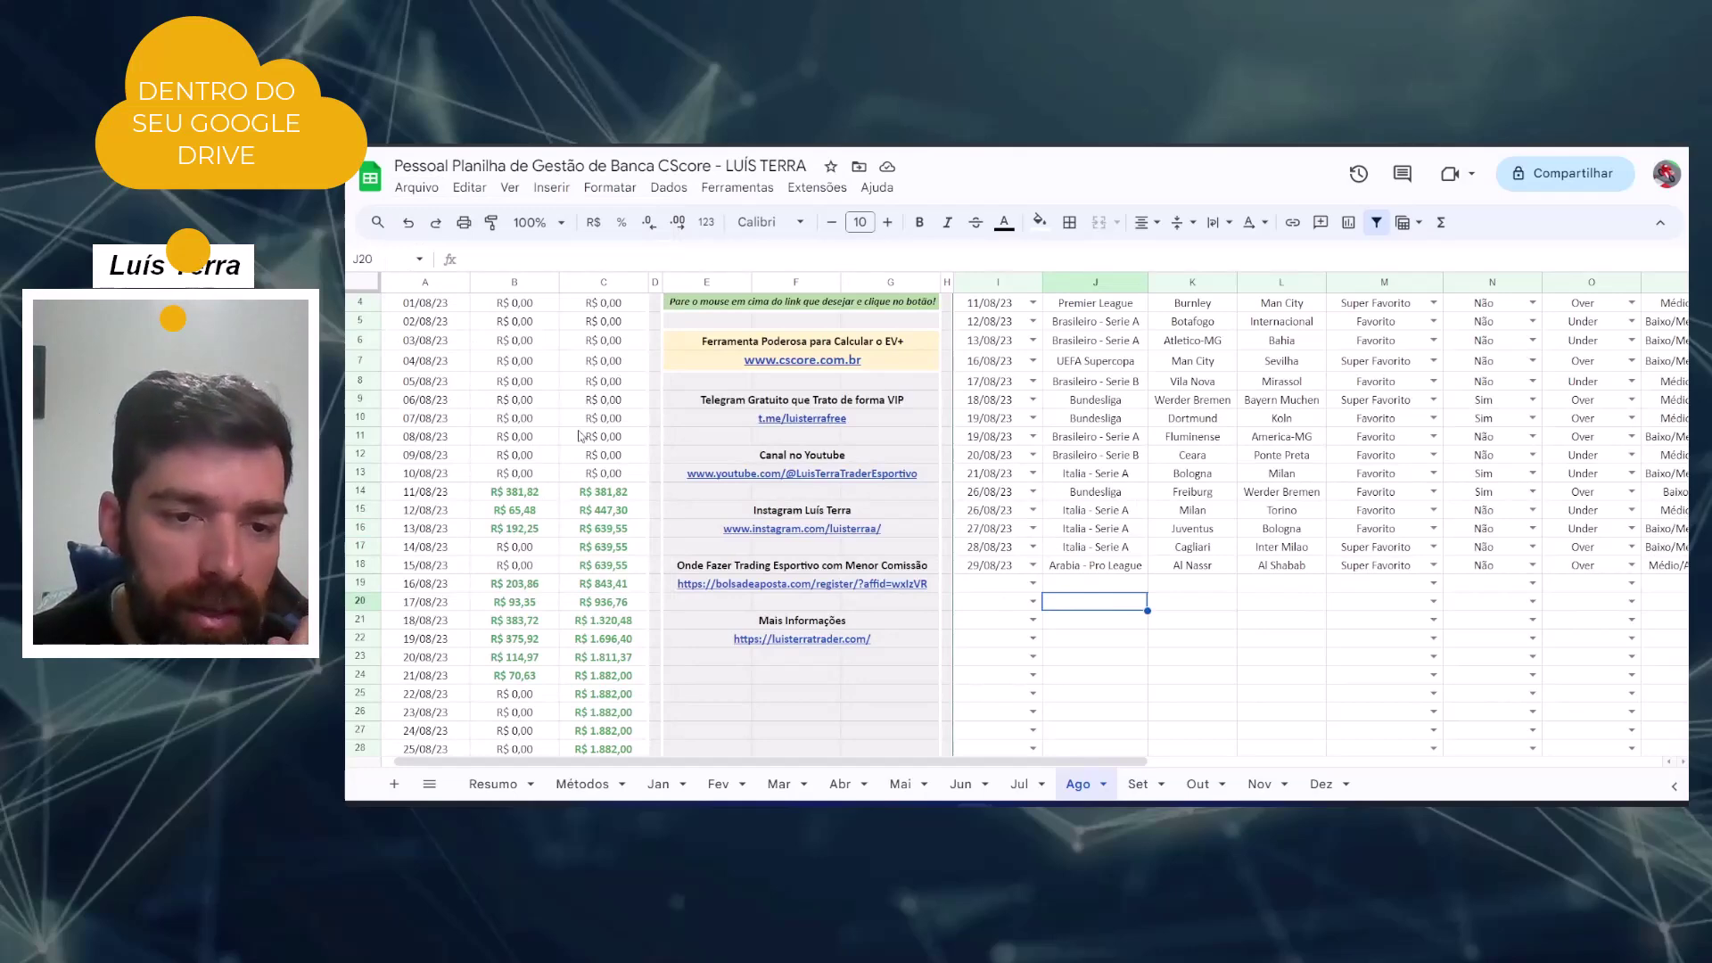
pyautogui.scroll(-3, 578, 435)
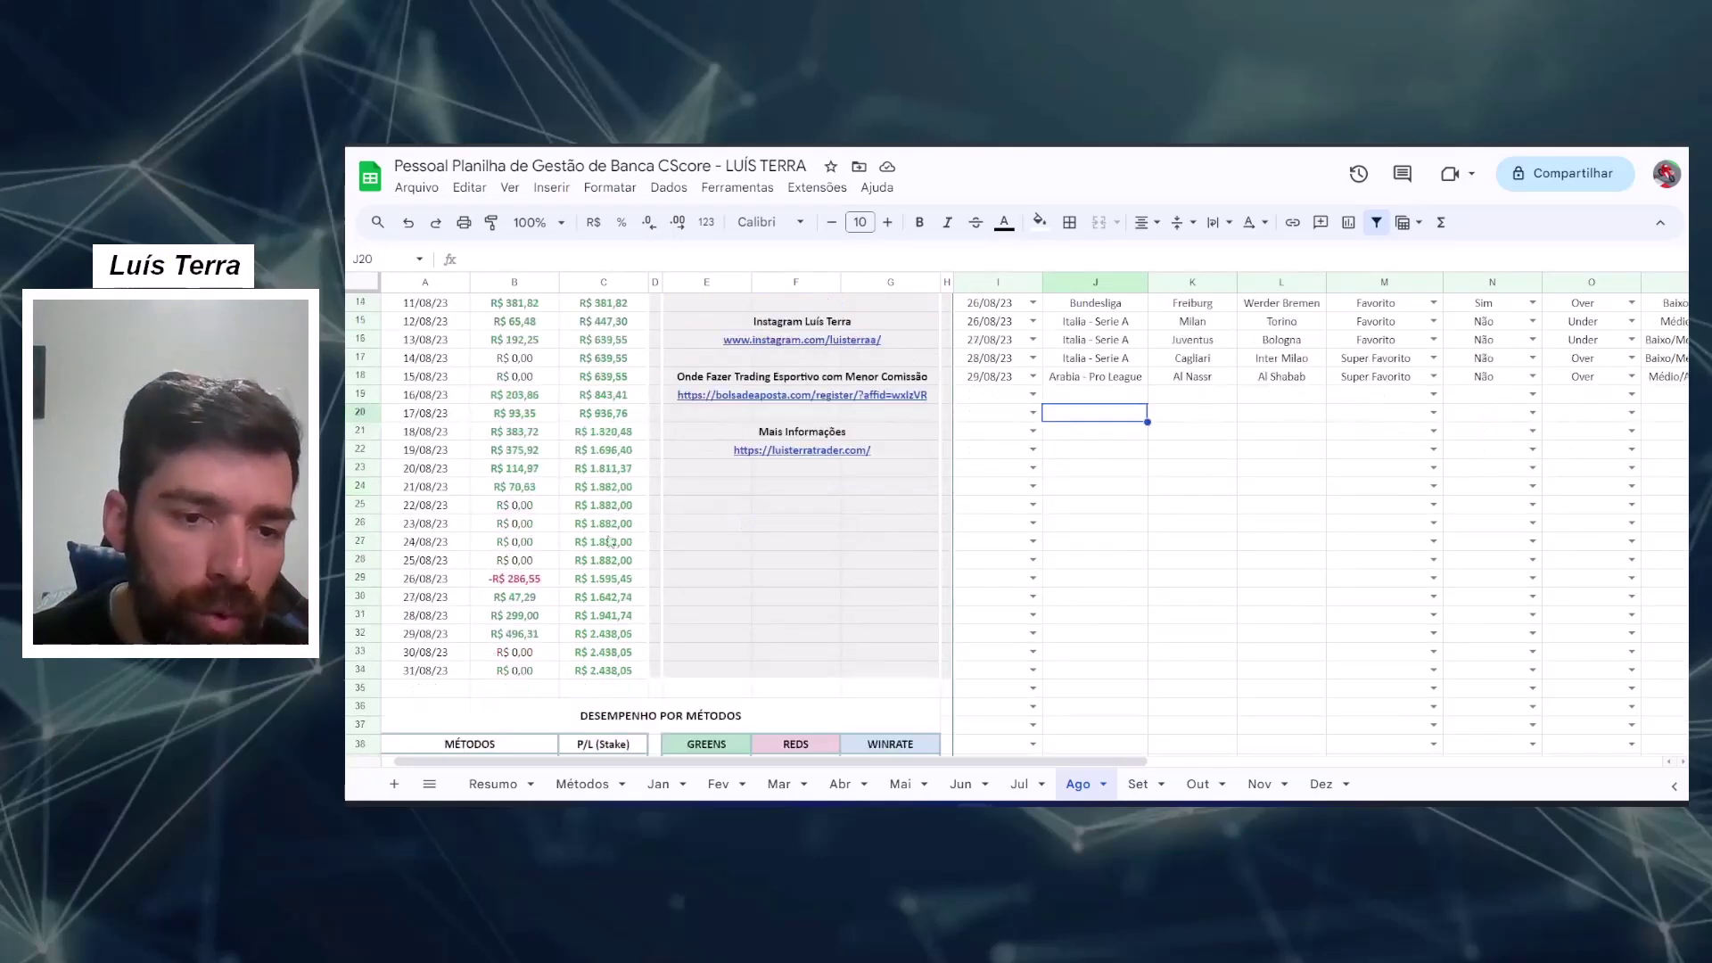
pyautogui.click(624, 671)
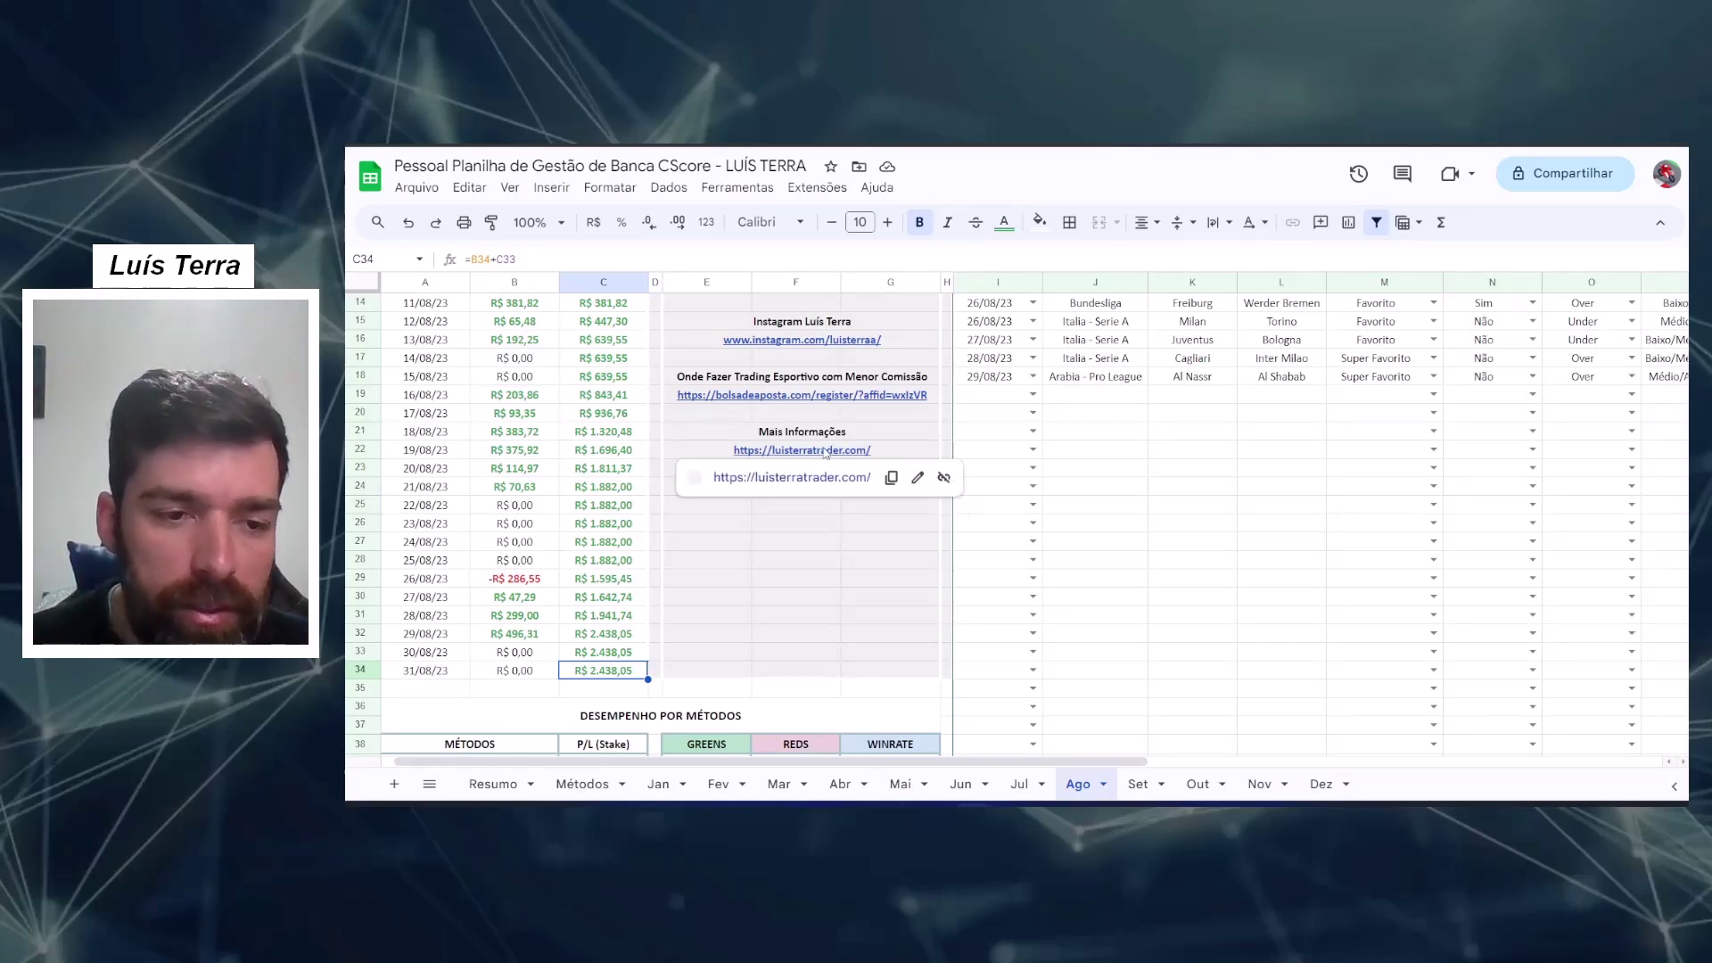
# Step: Examine the August performance by method, comparing P/L for Médio/Alto Risco (5) through Baixo Risco (8) and the greens for Baixo/Médio Risco (7)
pyautogui.scroll(-3, 936, 457)
pyautogui.scroll(-2, 789, 510)
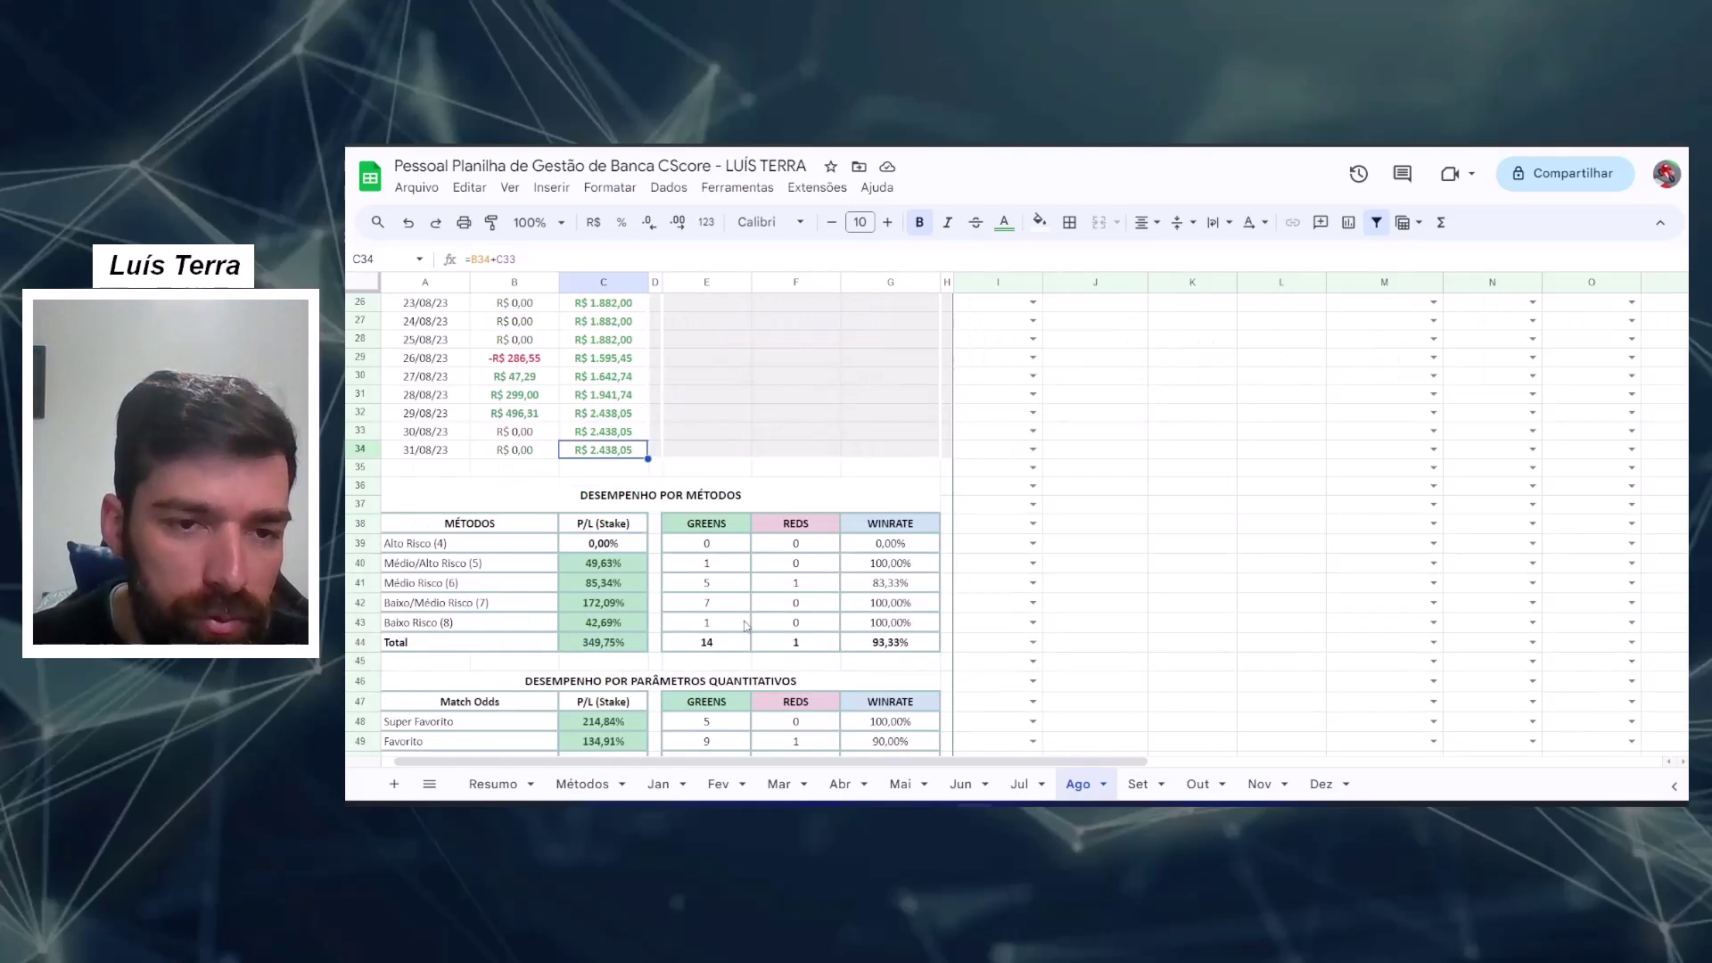
pyautogui.click(493, 566)
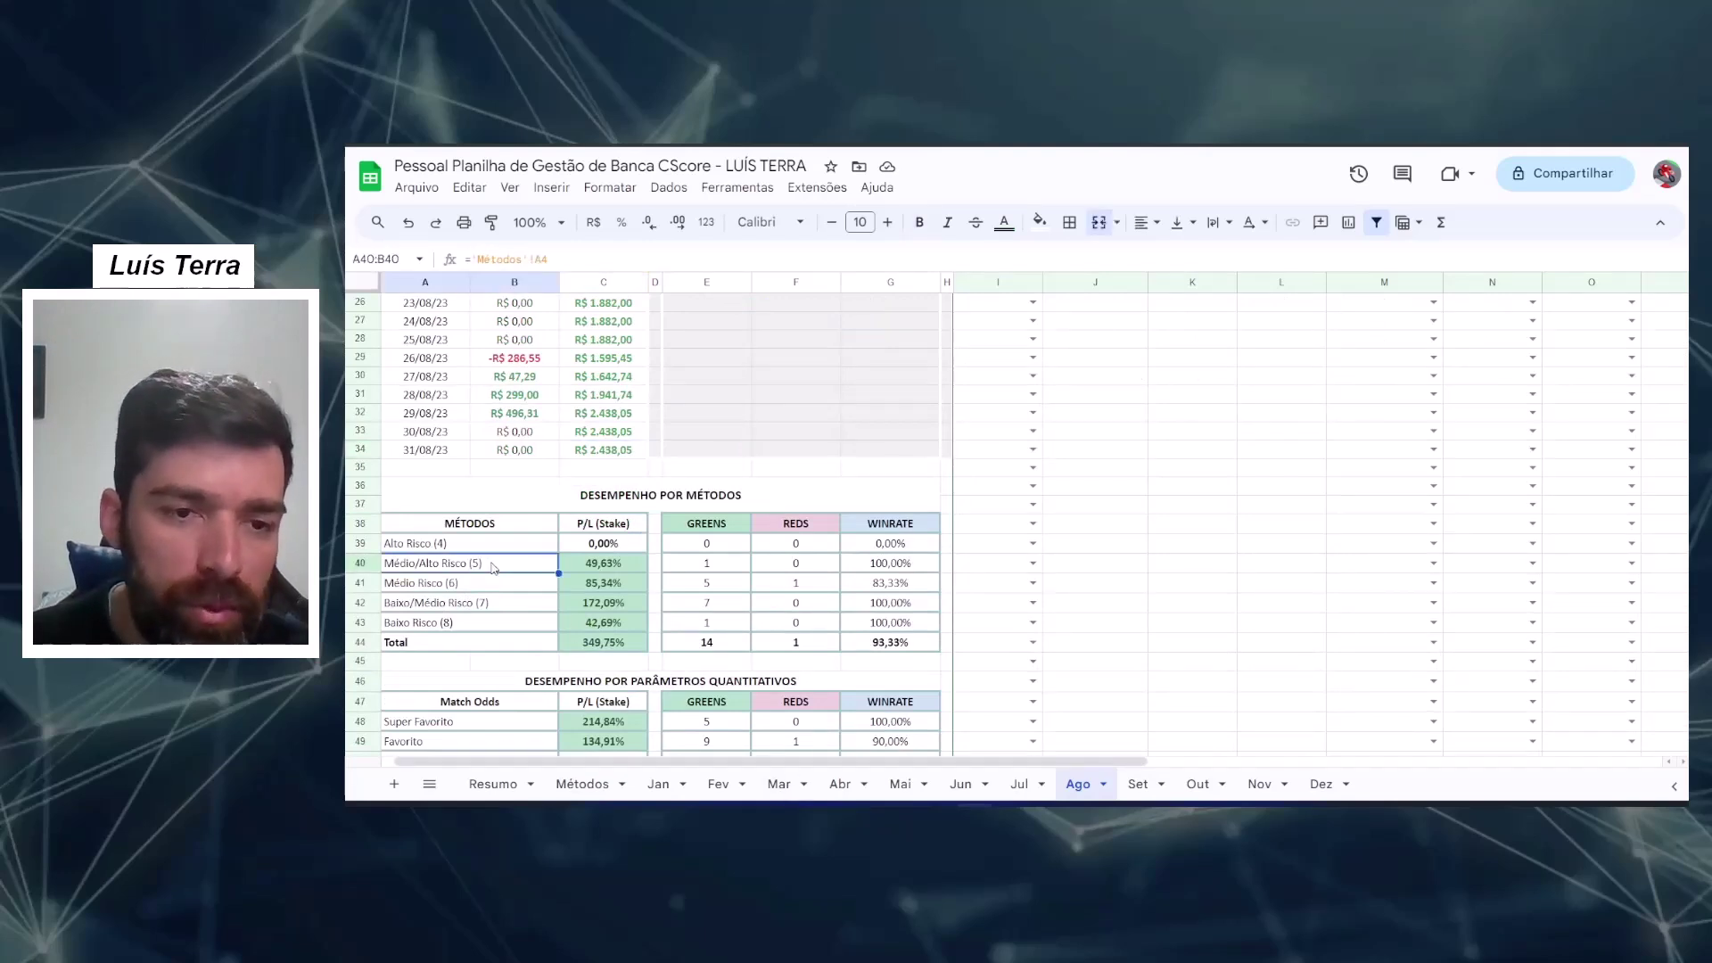
pyautogui.click(621, 569)
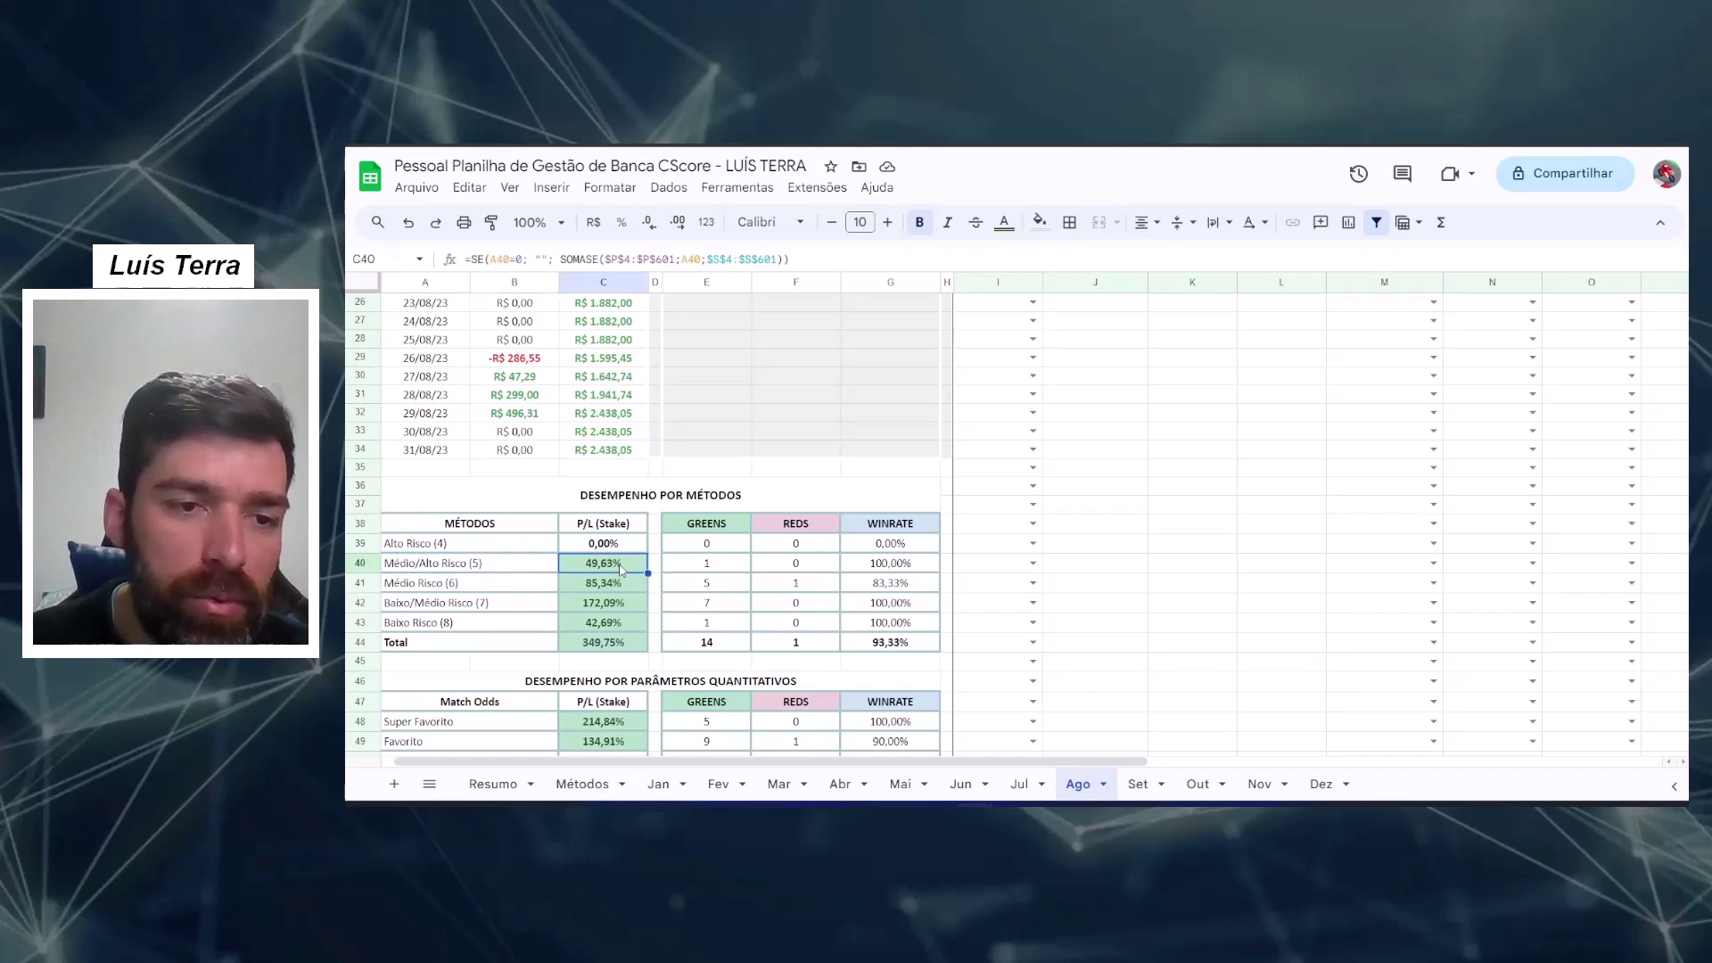
pyautogui.click(603, 586)
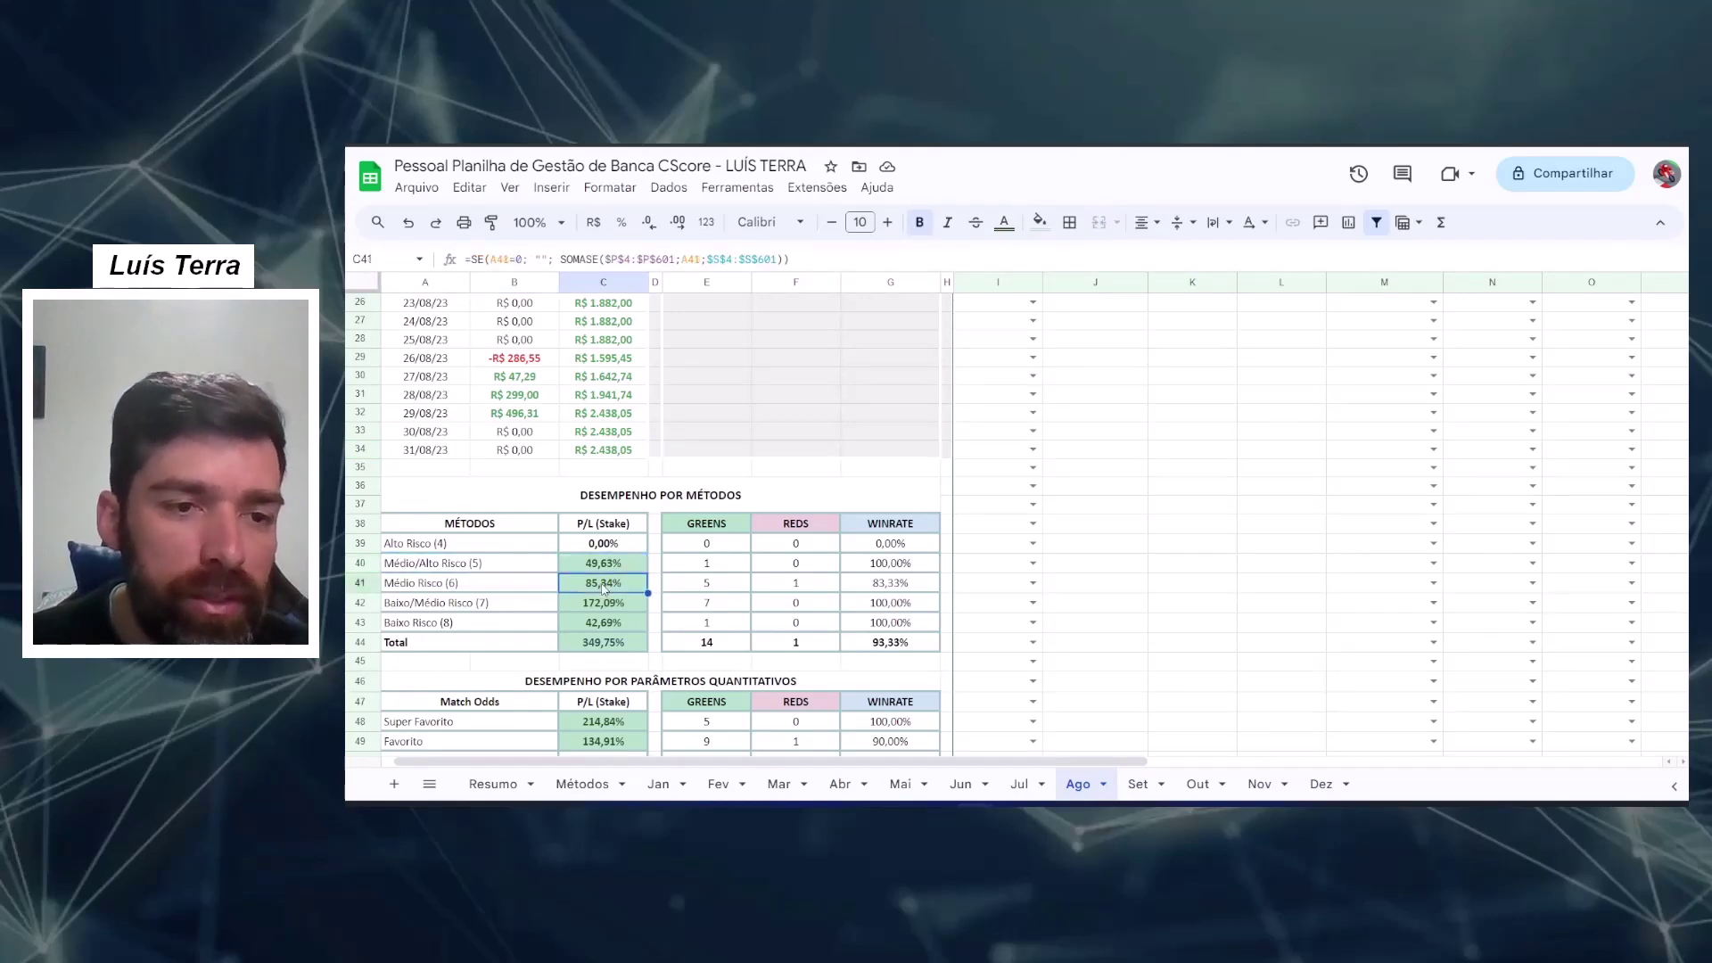
pyautogui.click(606, 611)
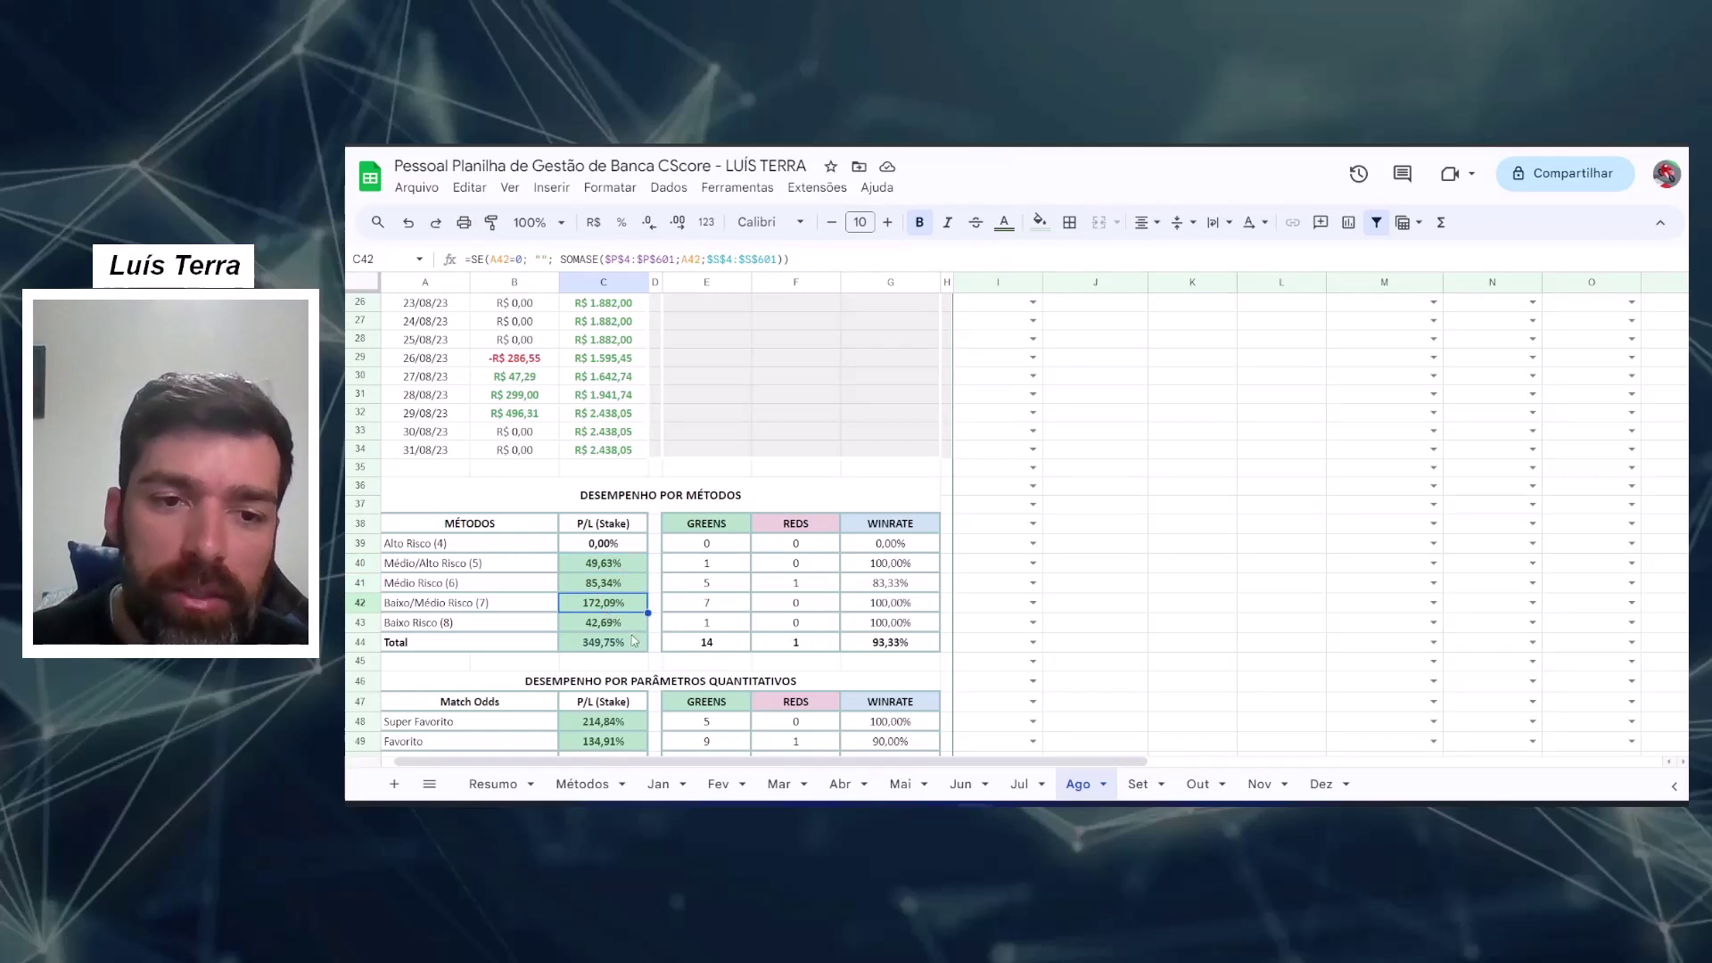
pyautogui.click(708, 610)
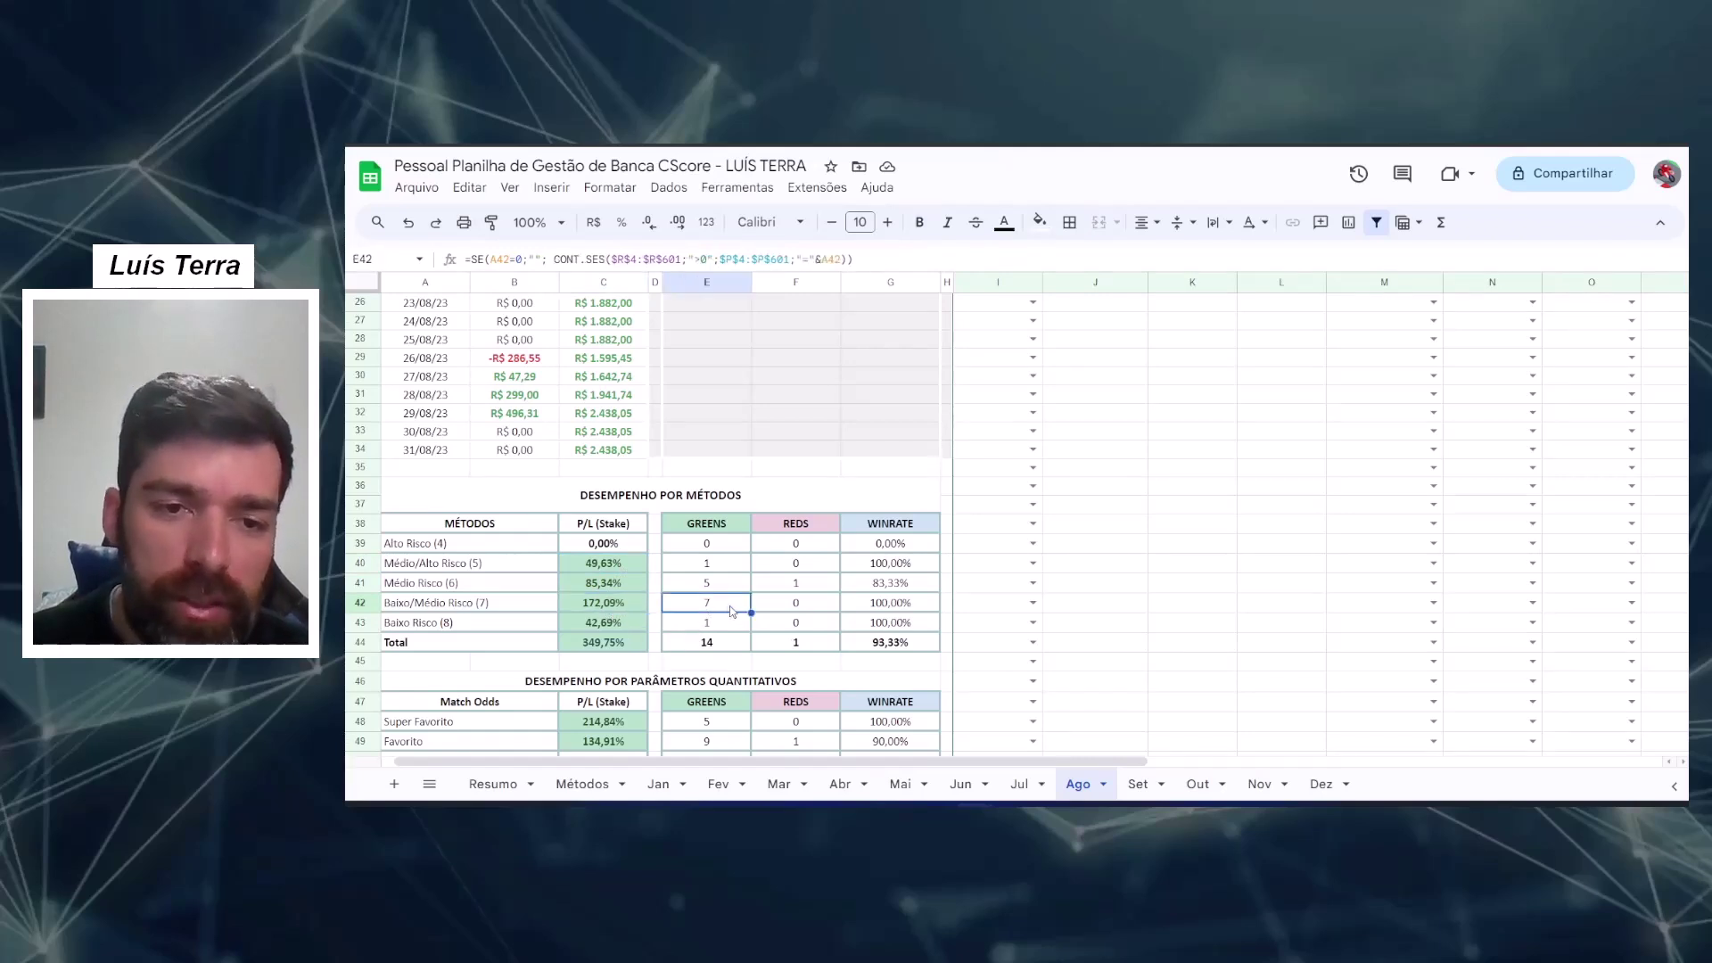
pyautogui.click(607, 624)
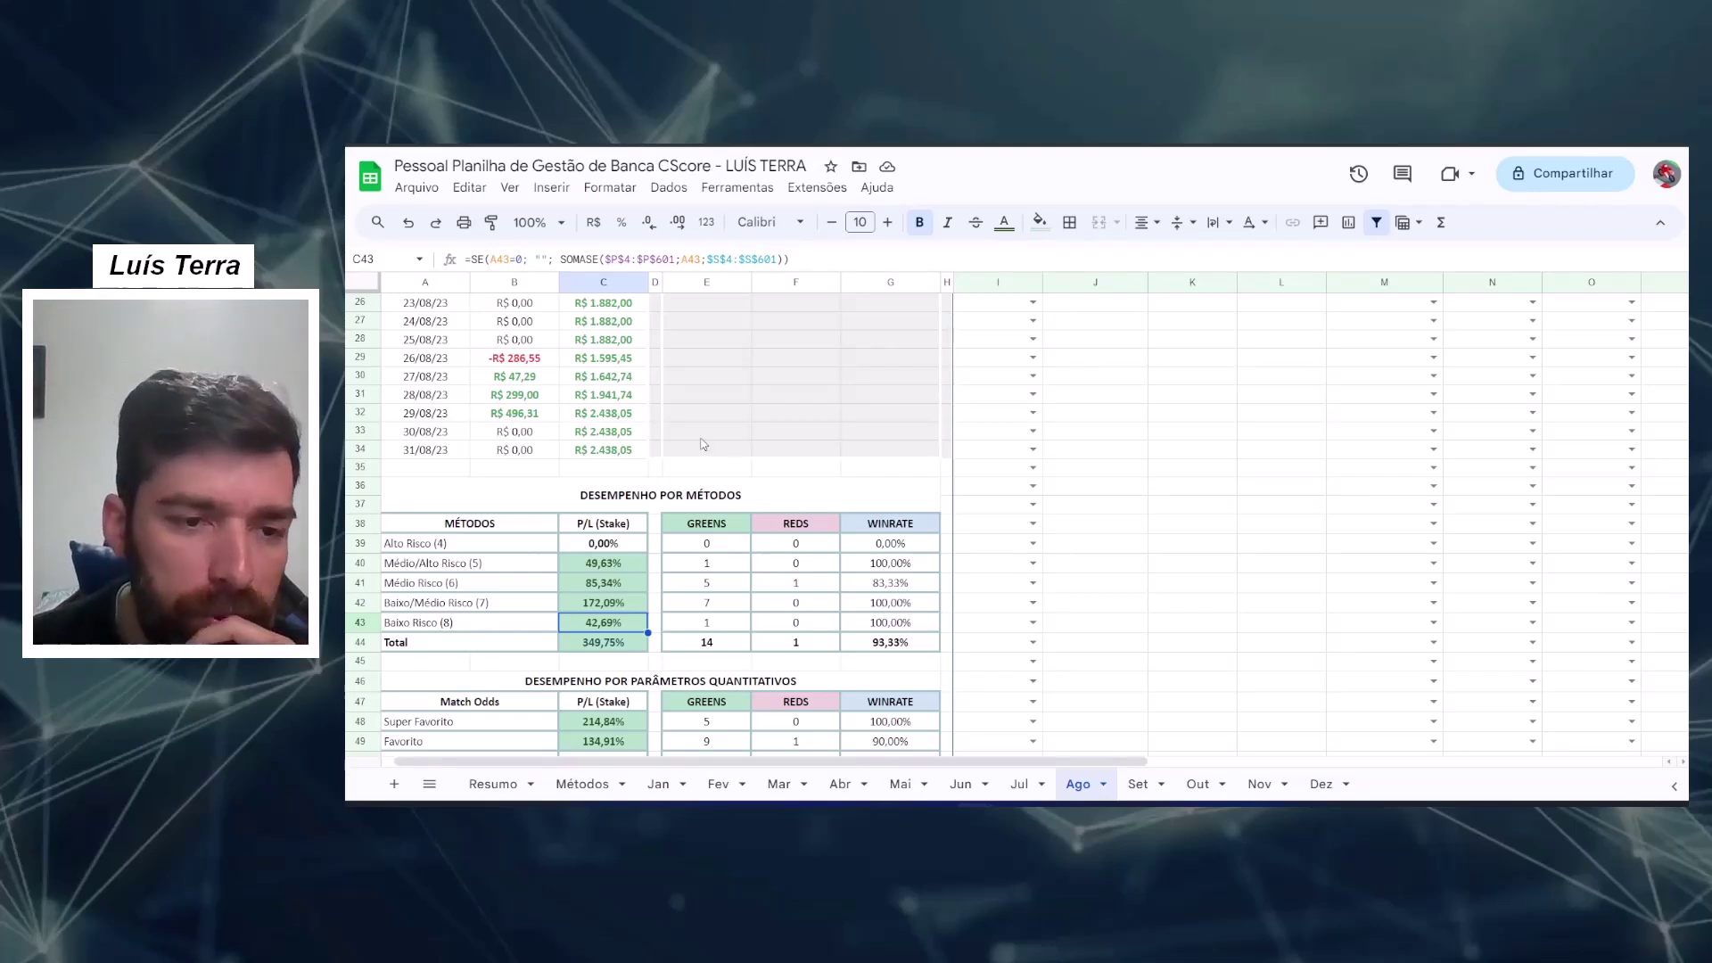
# Step: Examine the August P/L by quantitative parameter for Match Odds, Balizador de Gols 2.5 and Ambas Marcam, down to the accumulated percentage chart
pyautogui.scroll(-4, 706, 445)
pyautogui.click(615, 576)
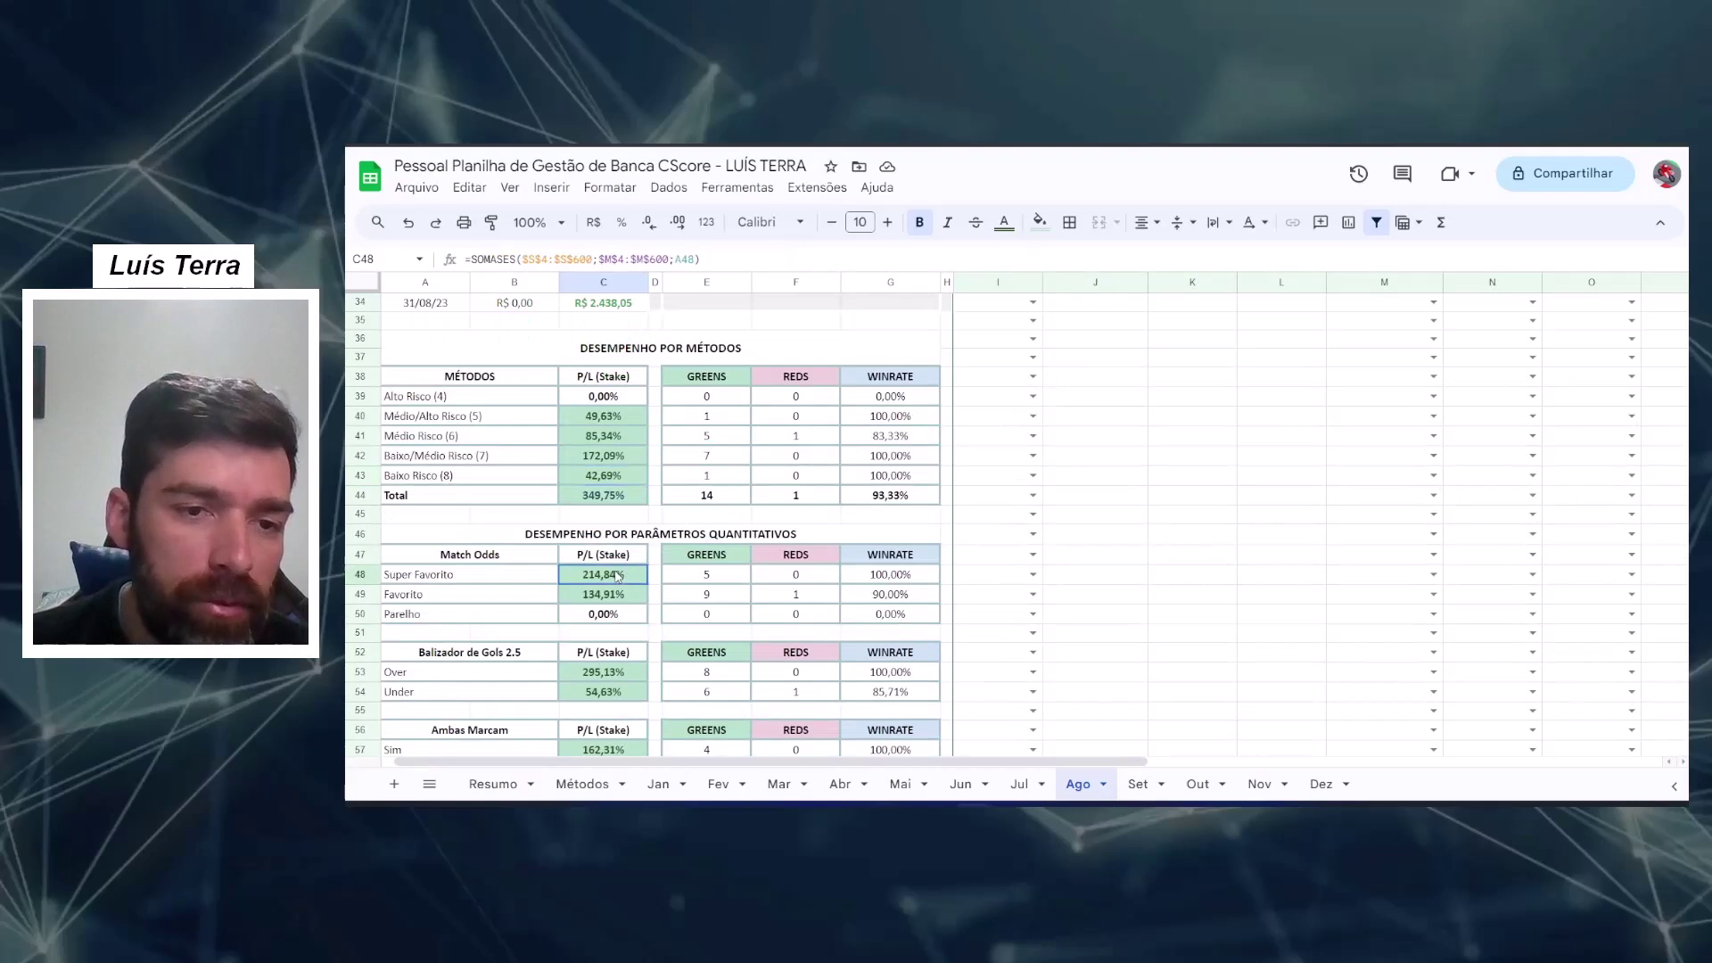
pyautogui.click(621, 596)
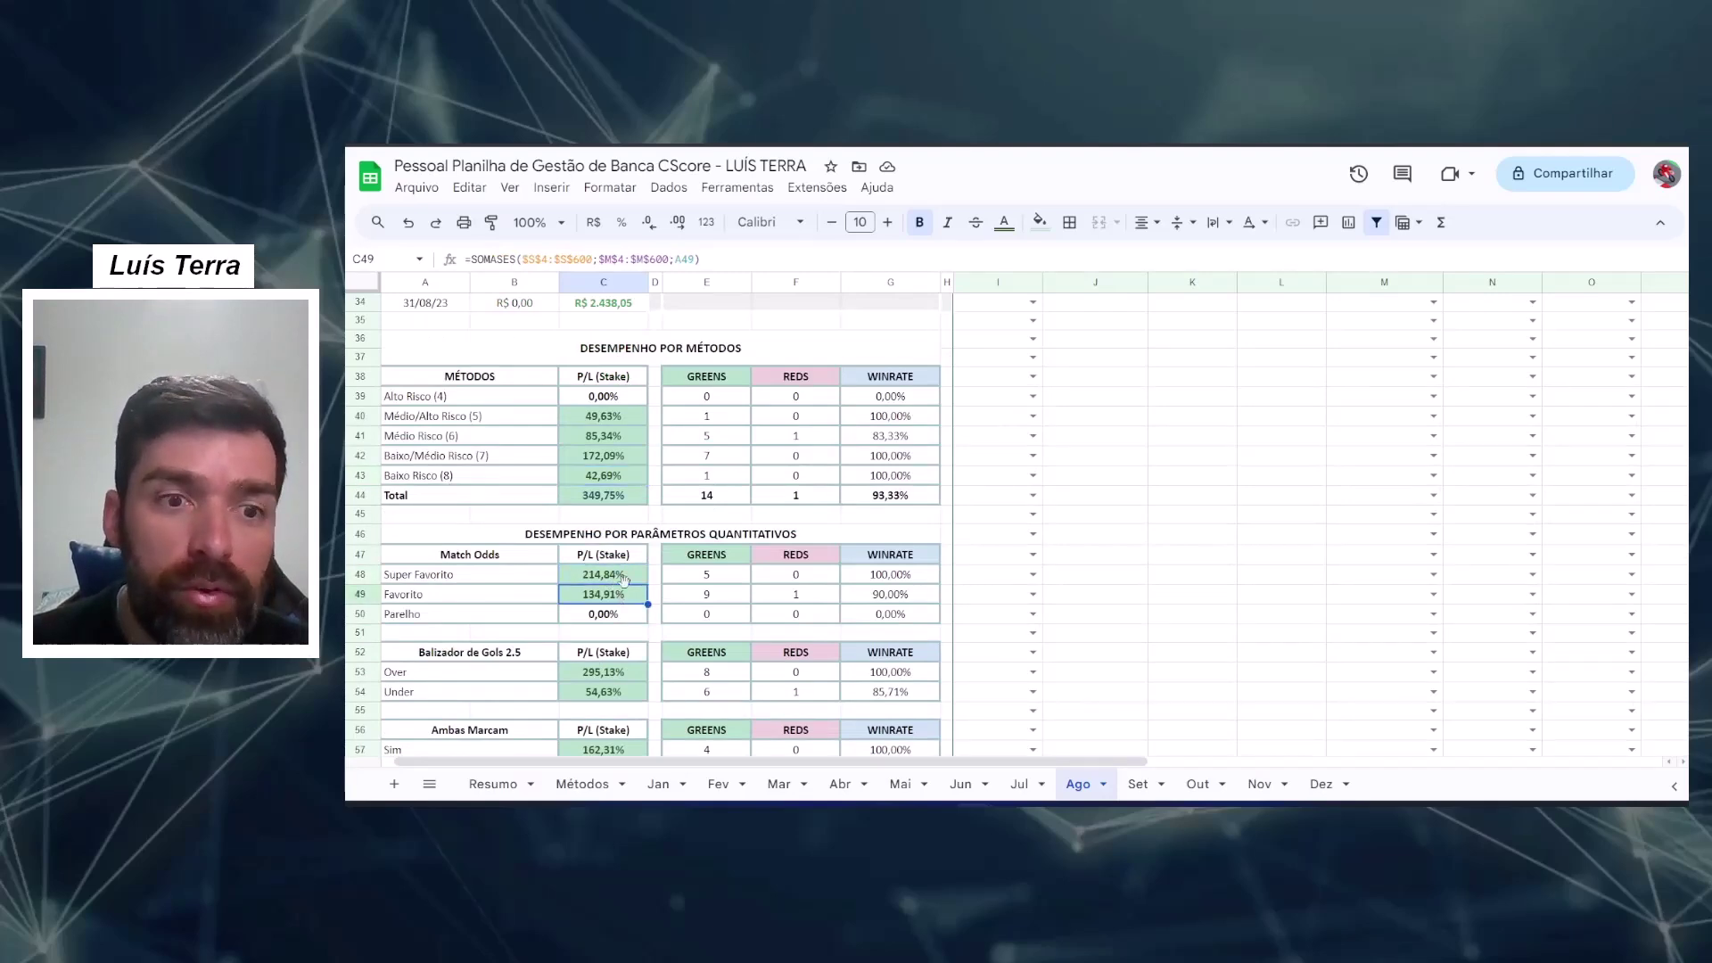
pyautogui.scroll(-2, 639, 510)
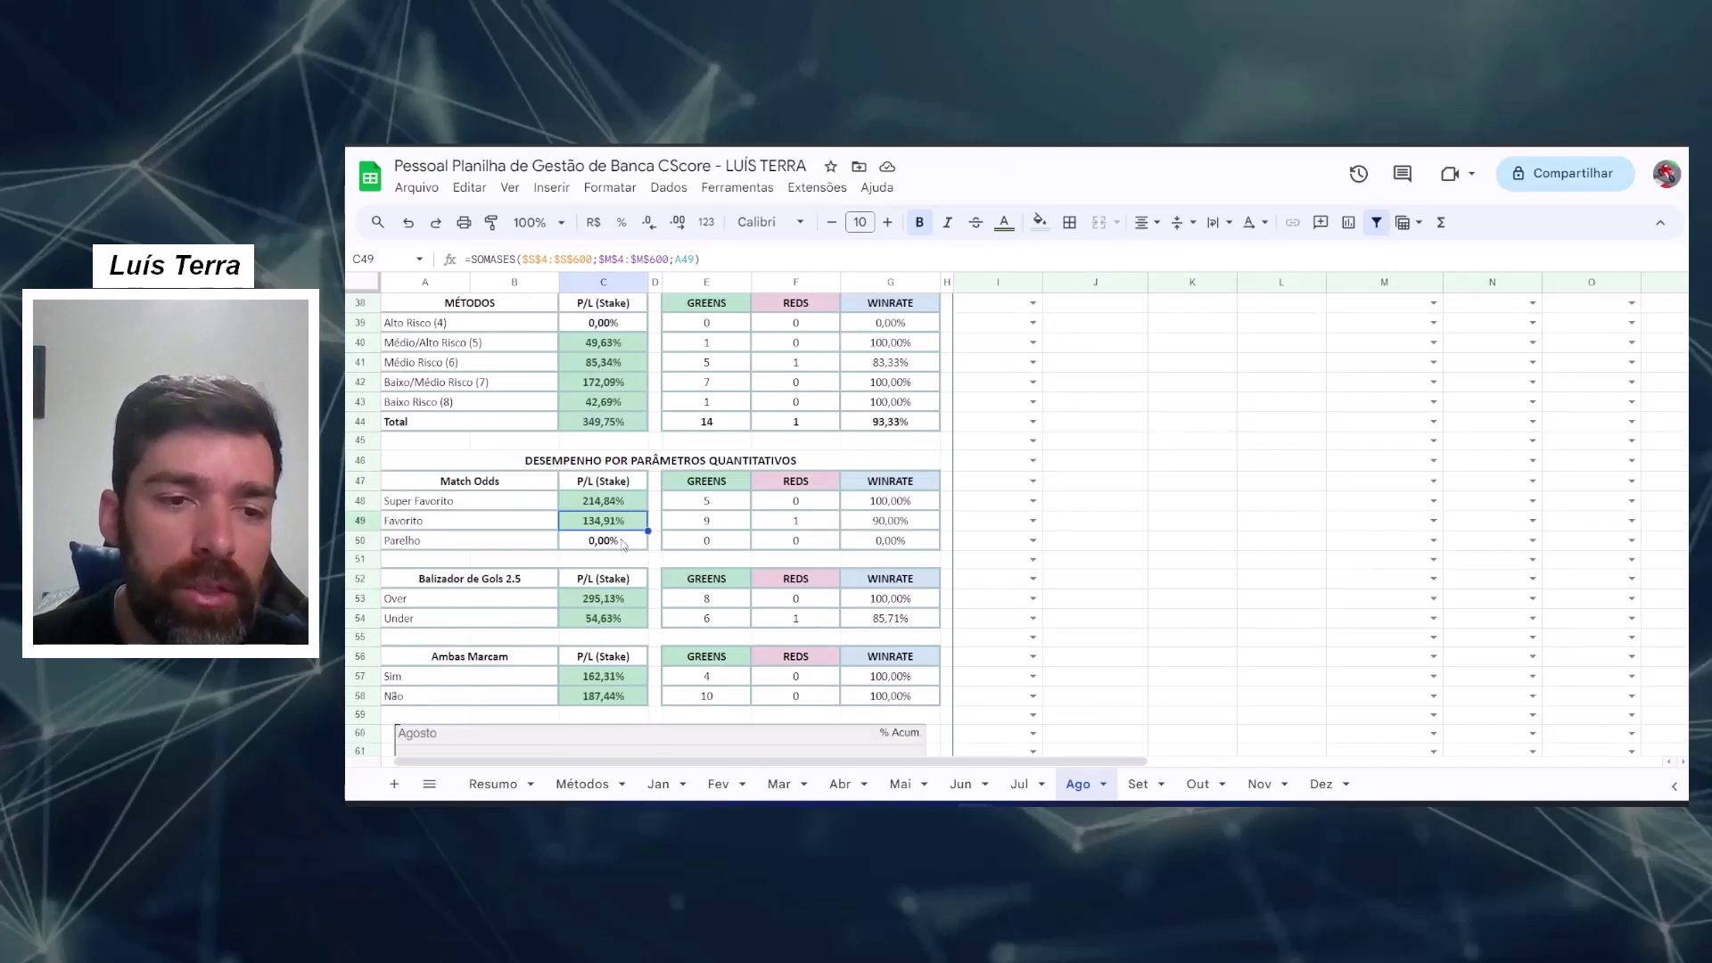
pyautogui.click(621, 600)
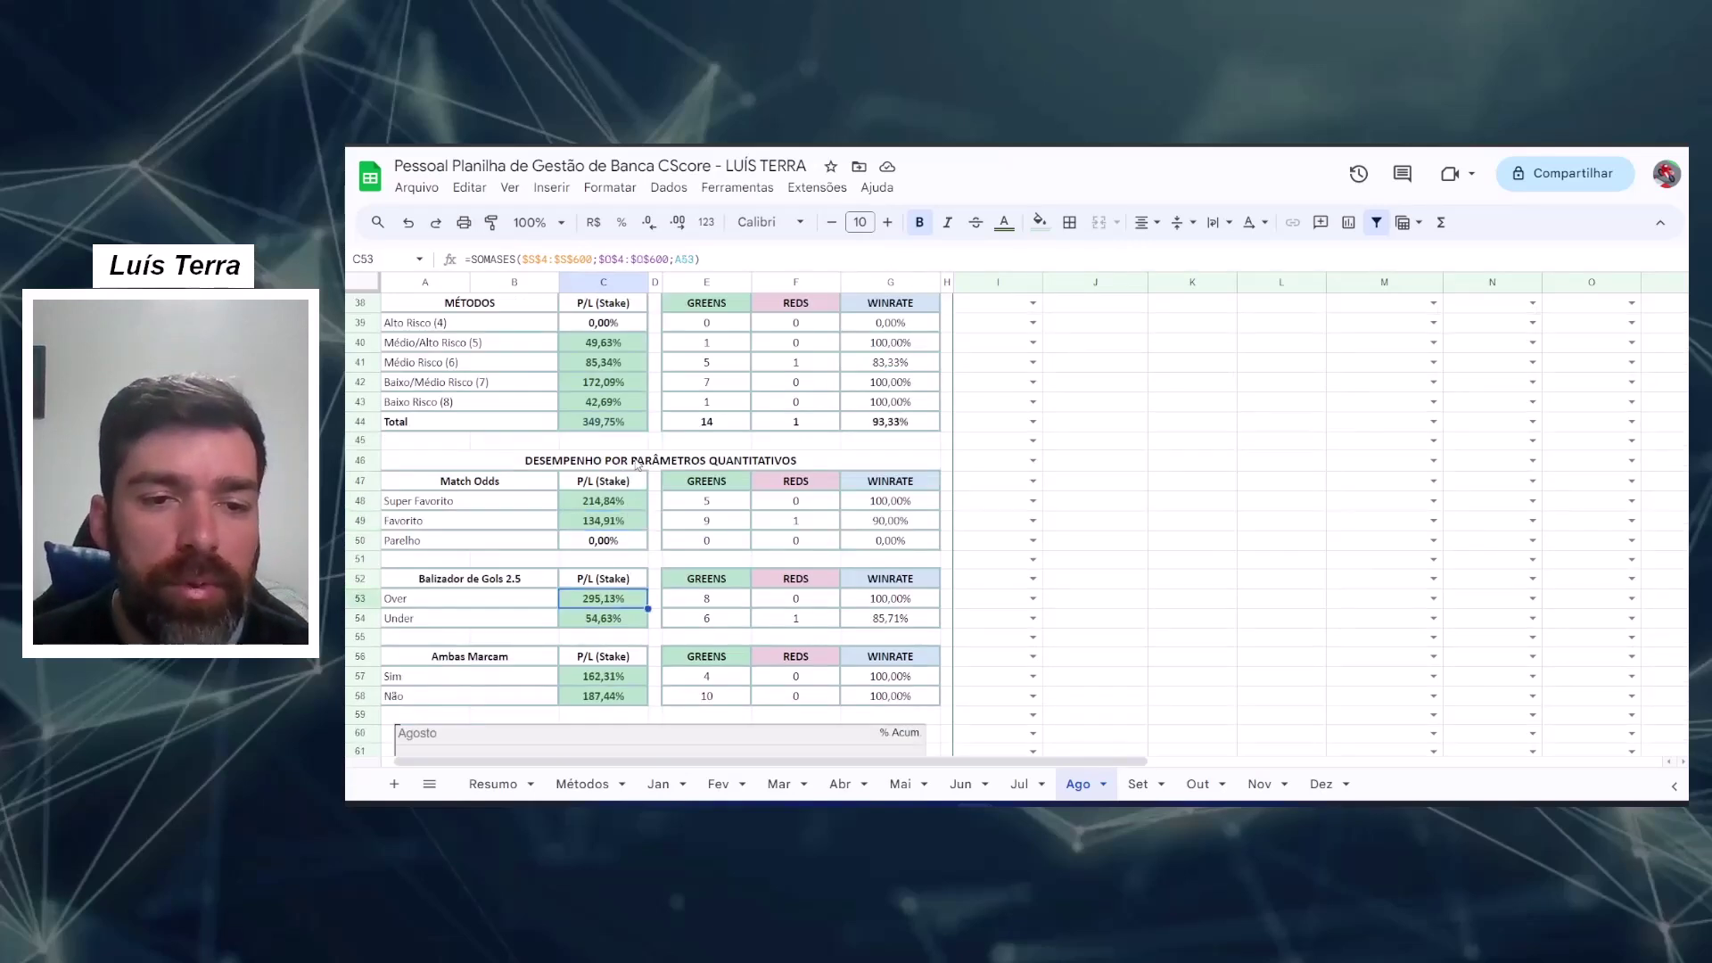
pyautogui.click(601, 620)
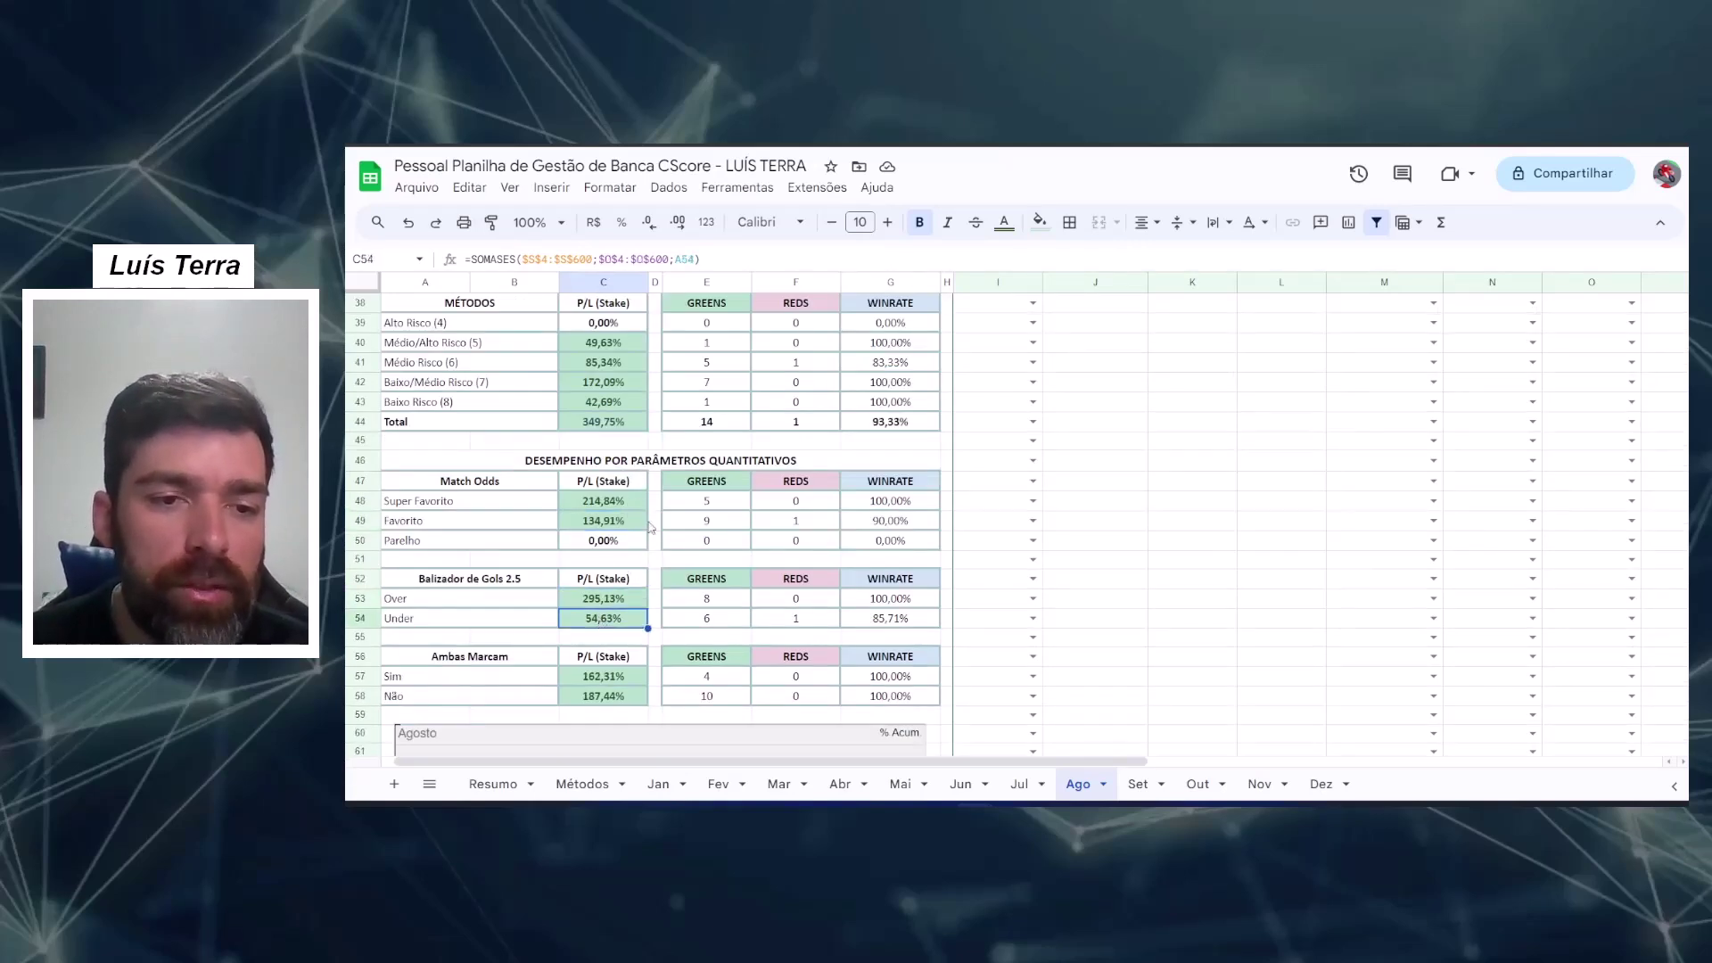
pyautogui.scroll(-1, 660, 497)
pyautogui.click(621, 618)
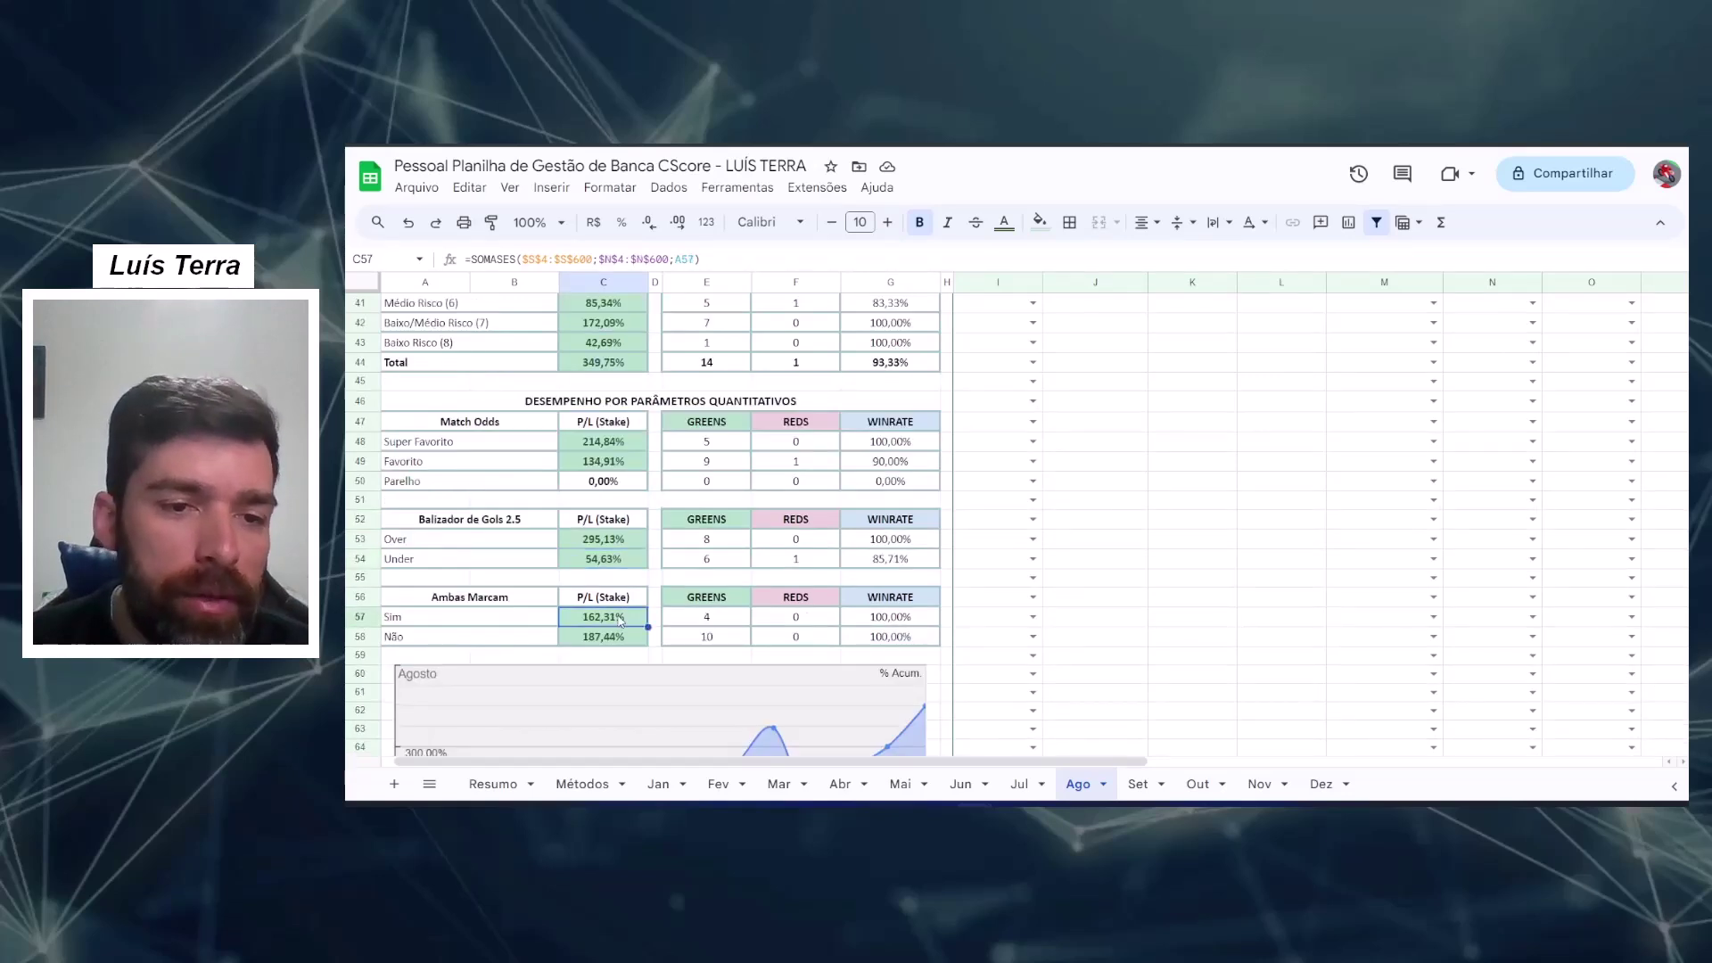
pyautogui.click(621, 642)
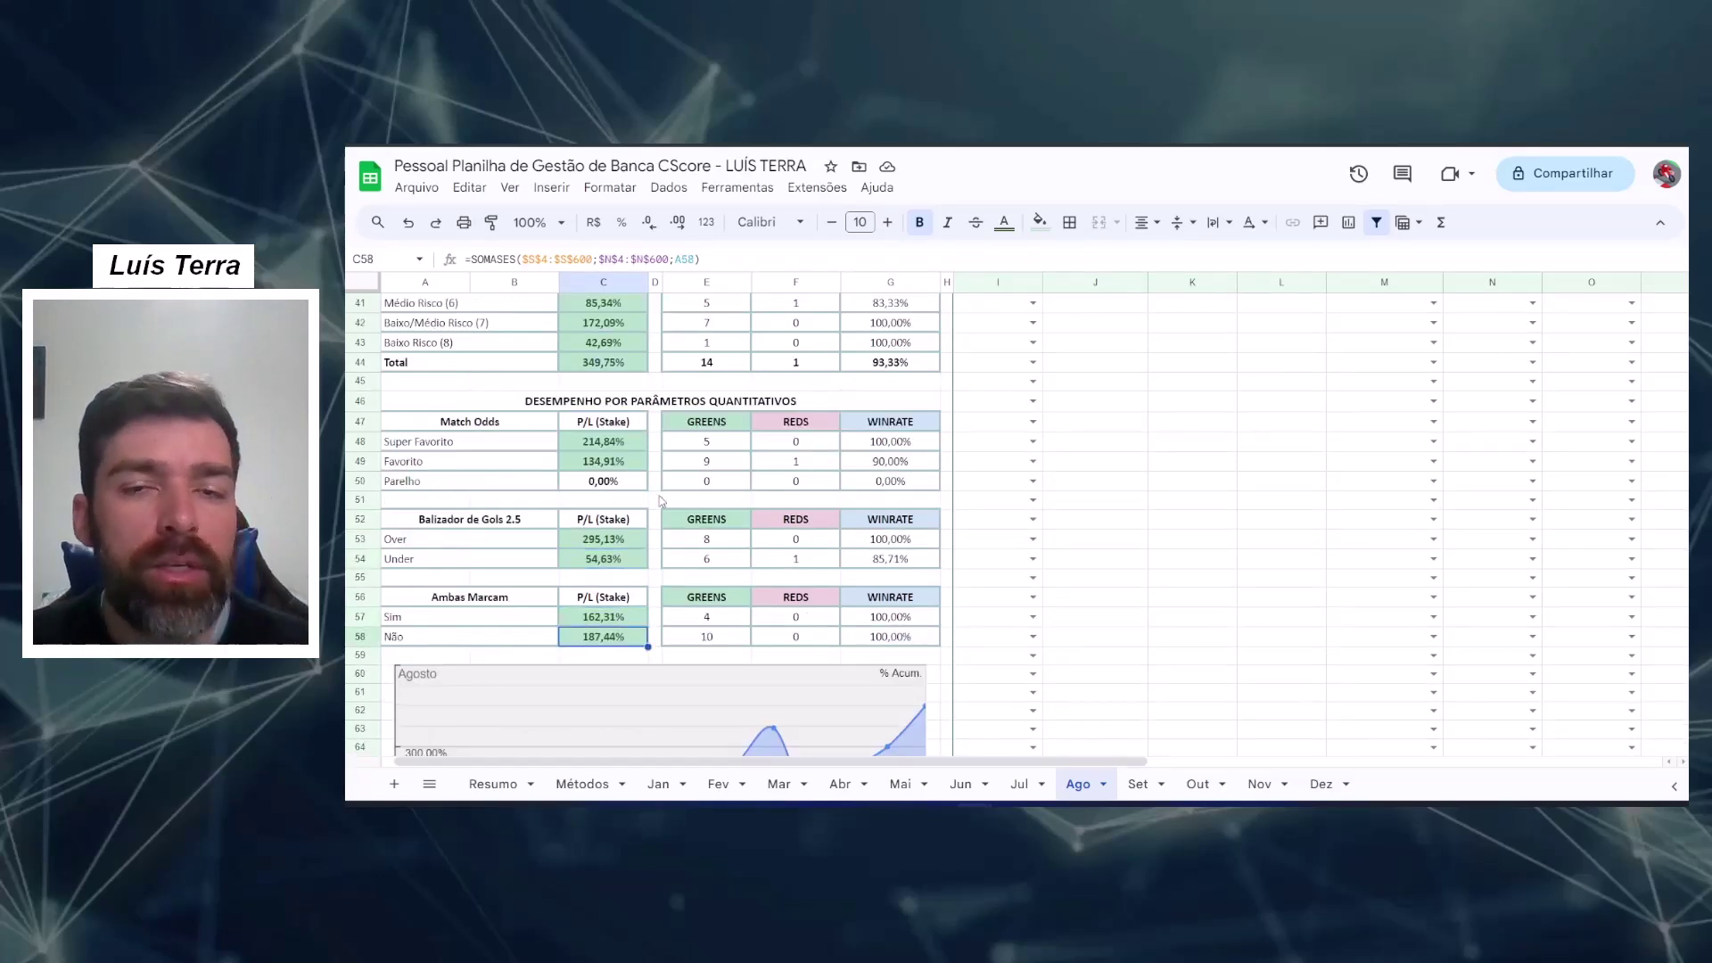
pyautogui.scroll(-4, 679, 453)
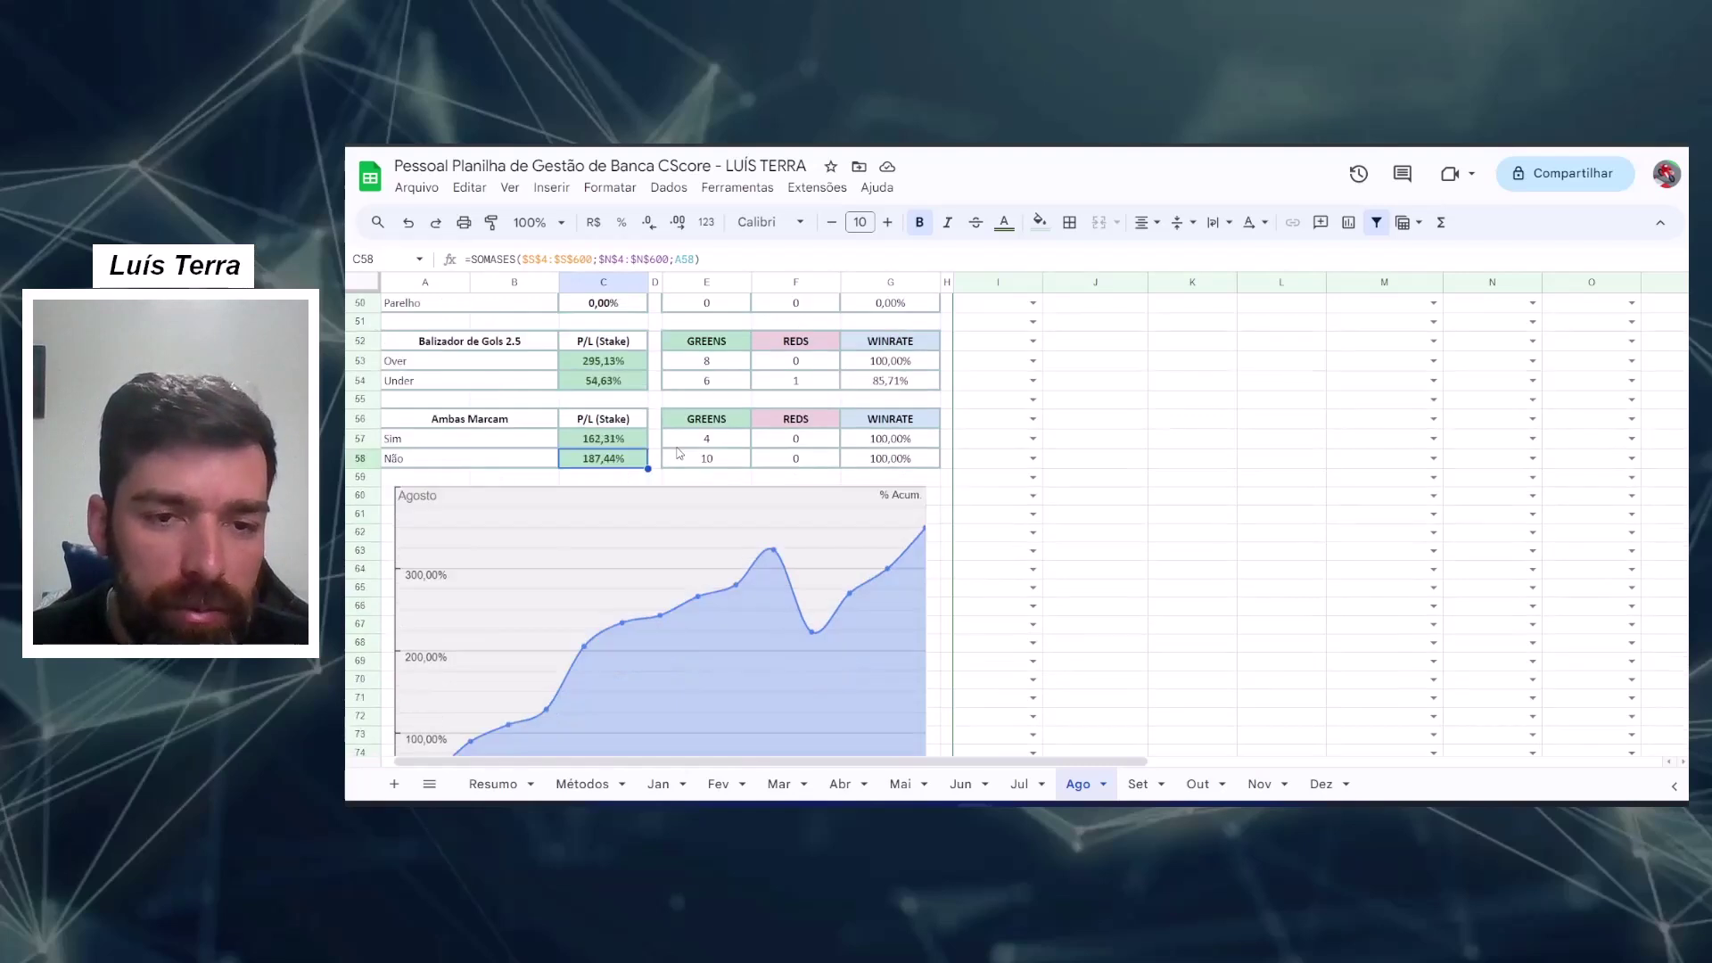
# Step: Examine the August accumulated percentage chart and the Resumo sheet's P/L Geral and Desempenho por Método charts
pyautogui.scroll(-1, 680, 453)
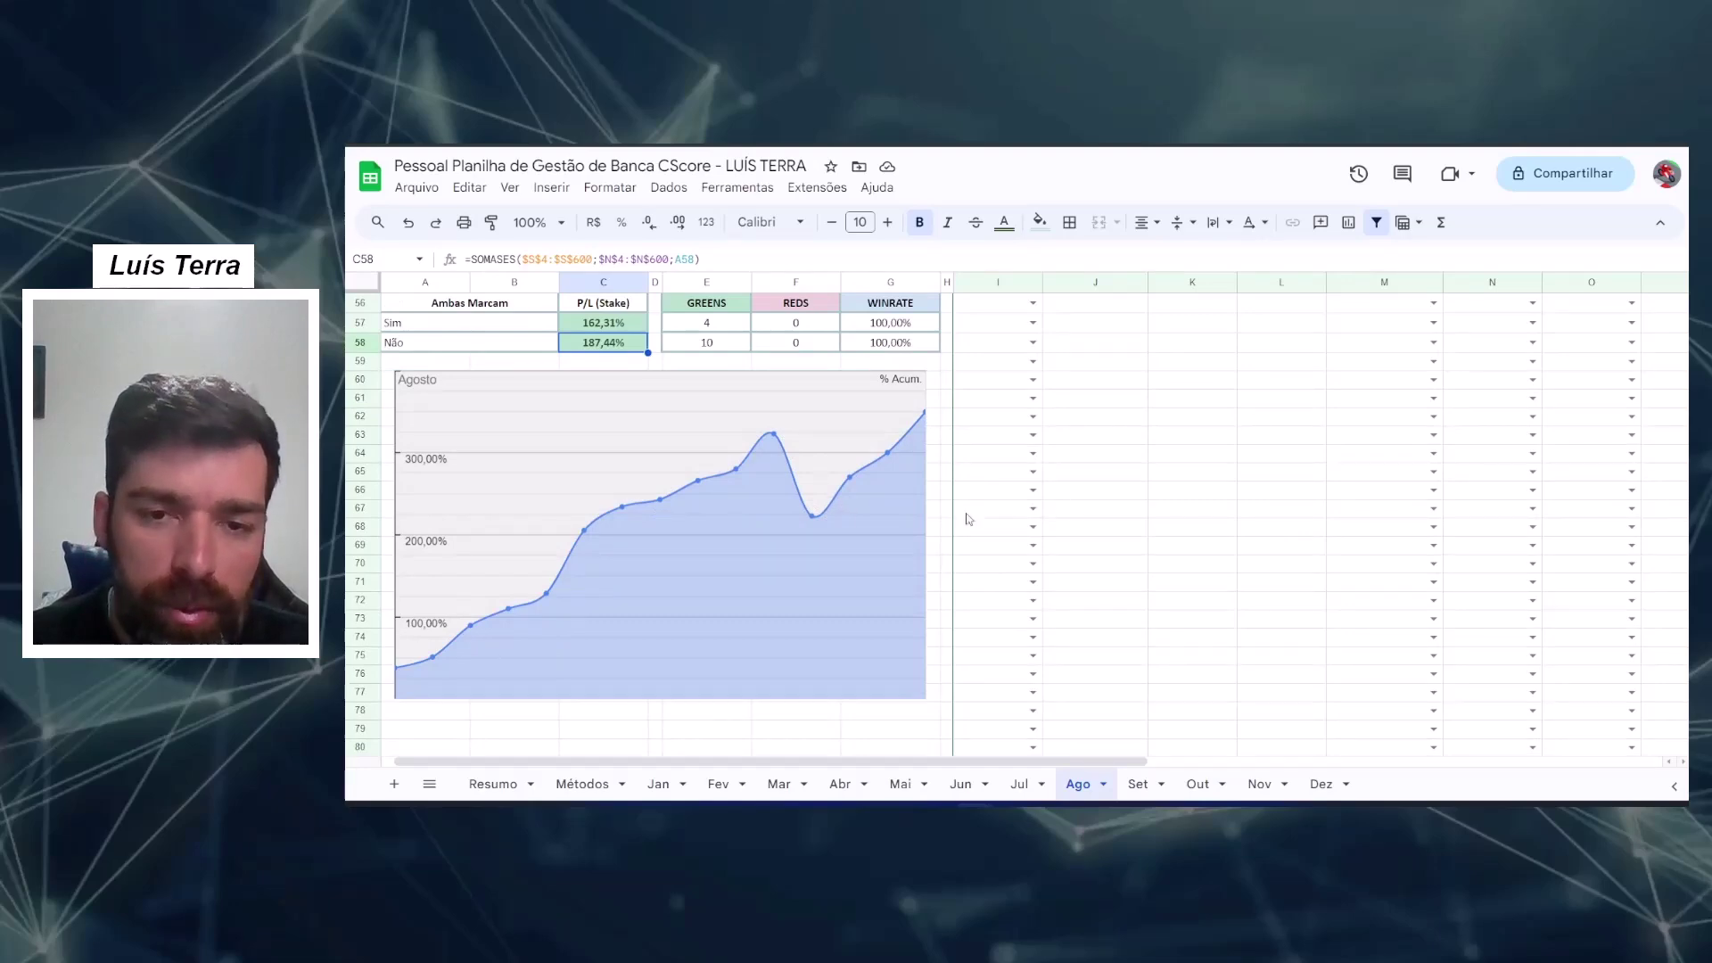
pyautogui.scroll(15, 1171, 434)
pyautogui.scroll(2, 1171, 434)
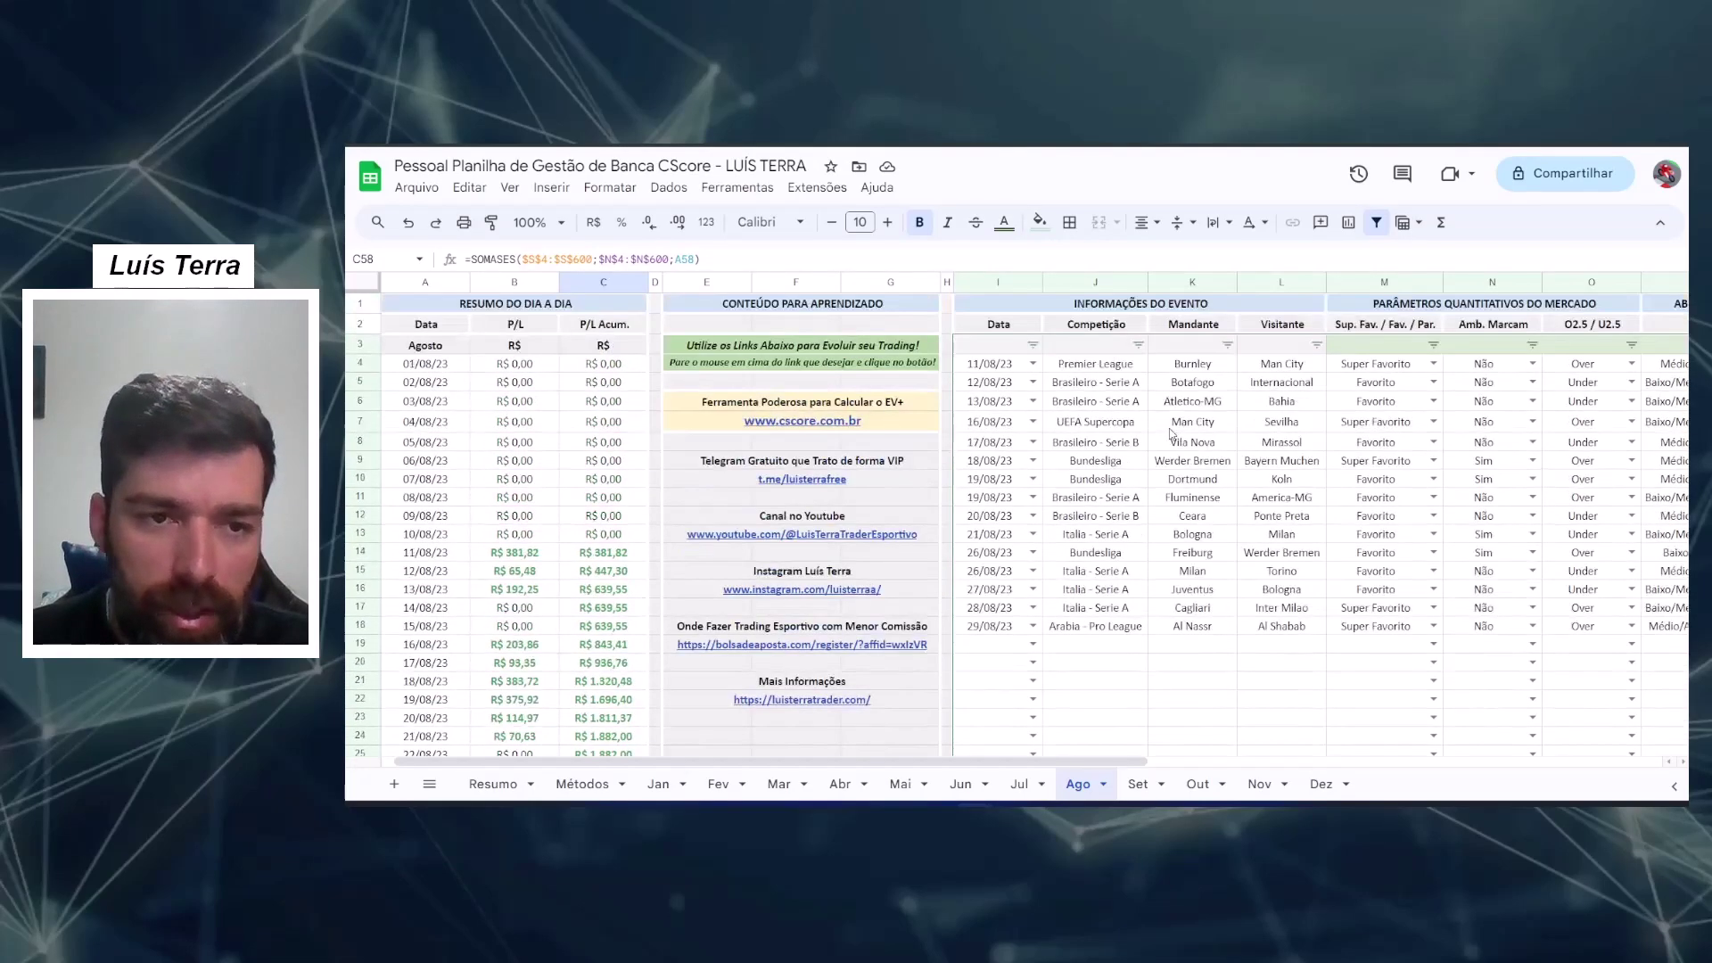
pyautogui.click(493, 784)
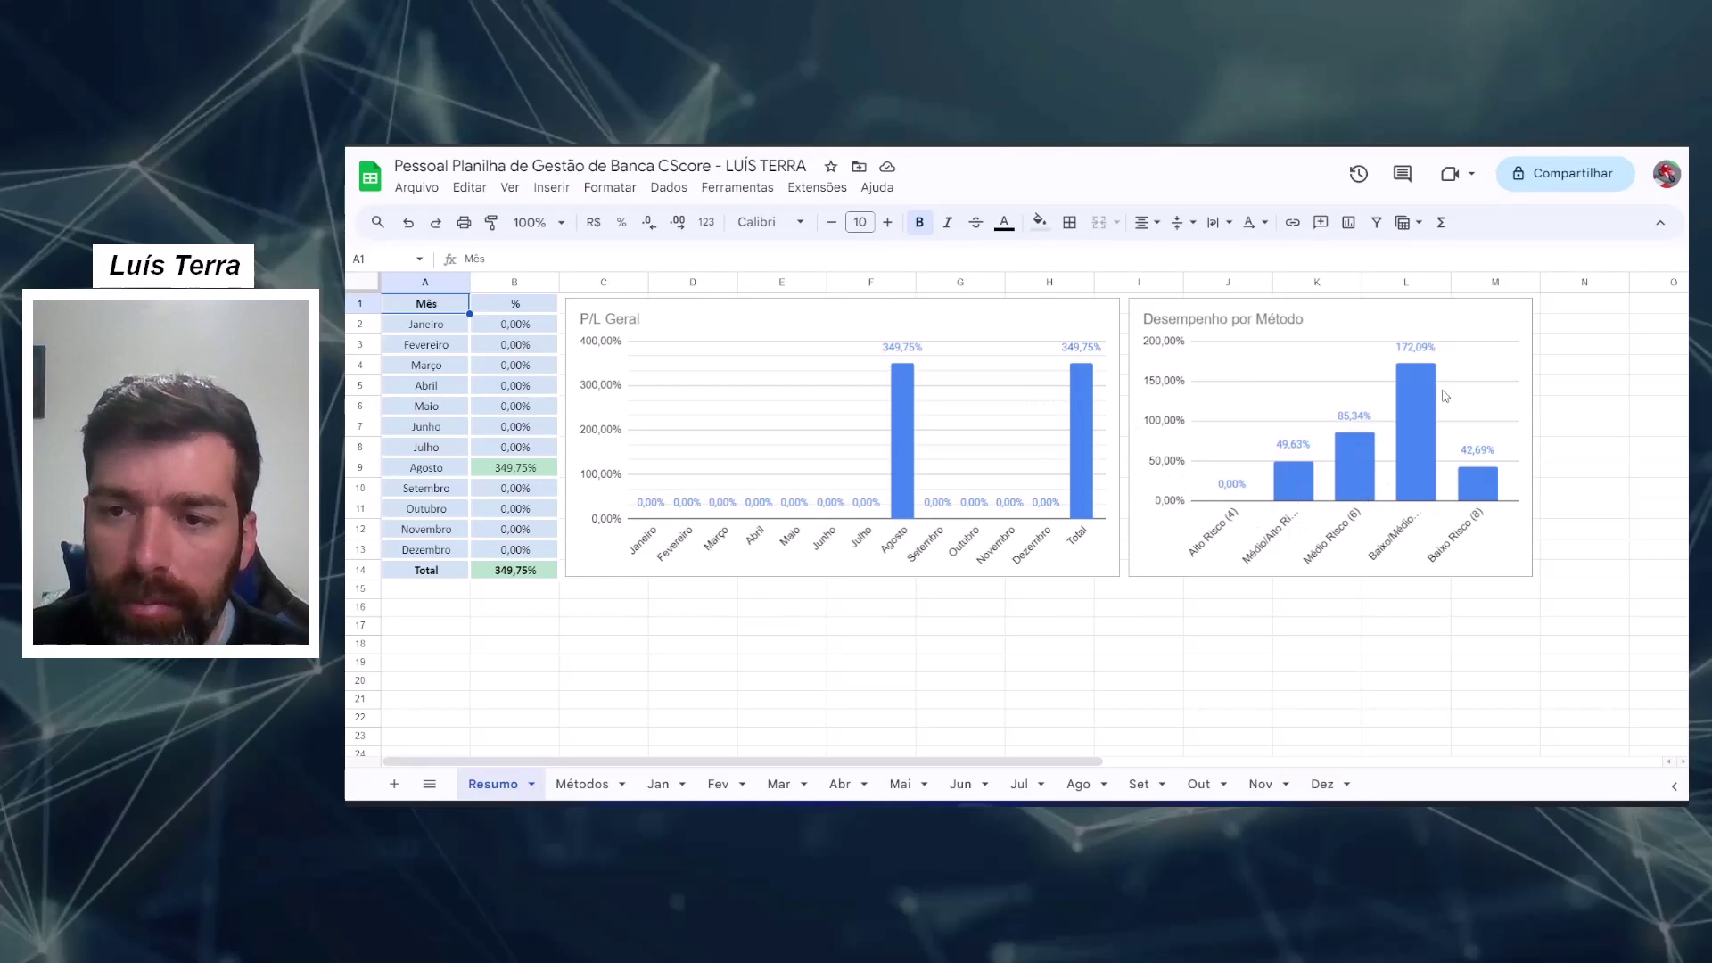
# Step: Check the Média Greens values on the Métodos sheet for Médio/Alto Risco (5) through Baixo Risco (8)
pyautogui.click(582, 783)
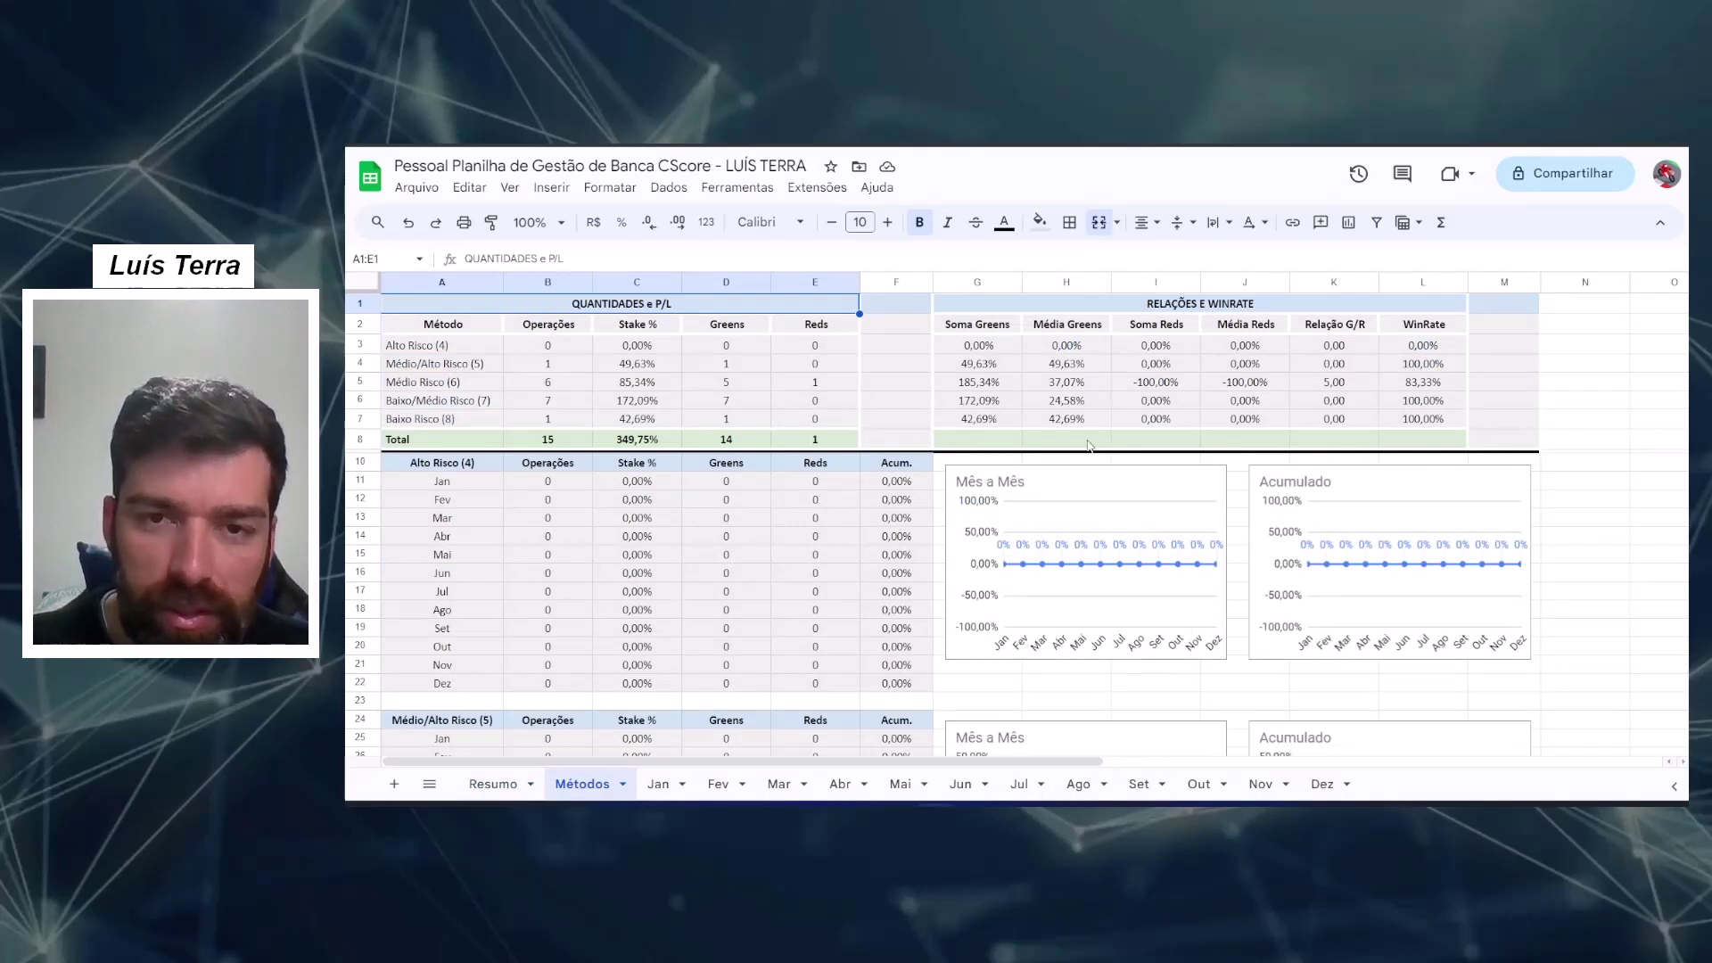
pyautogui.click(1074, 373)
pyautogui.click(1075, 385)
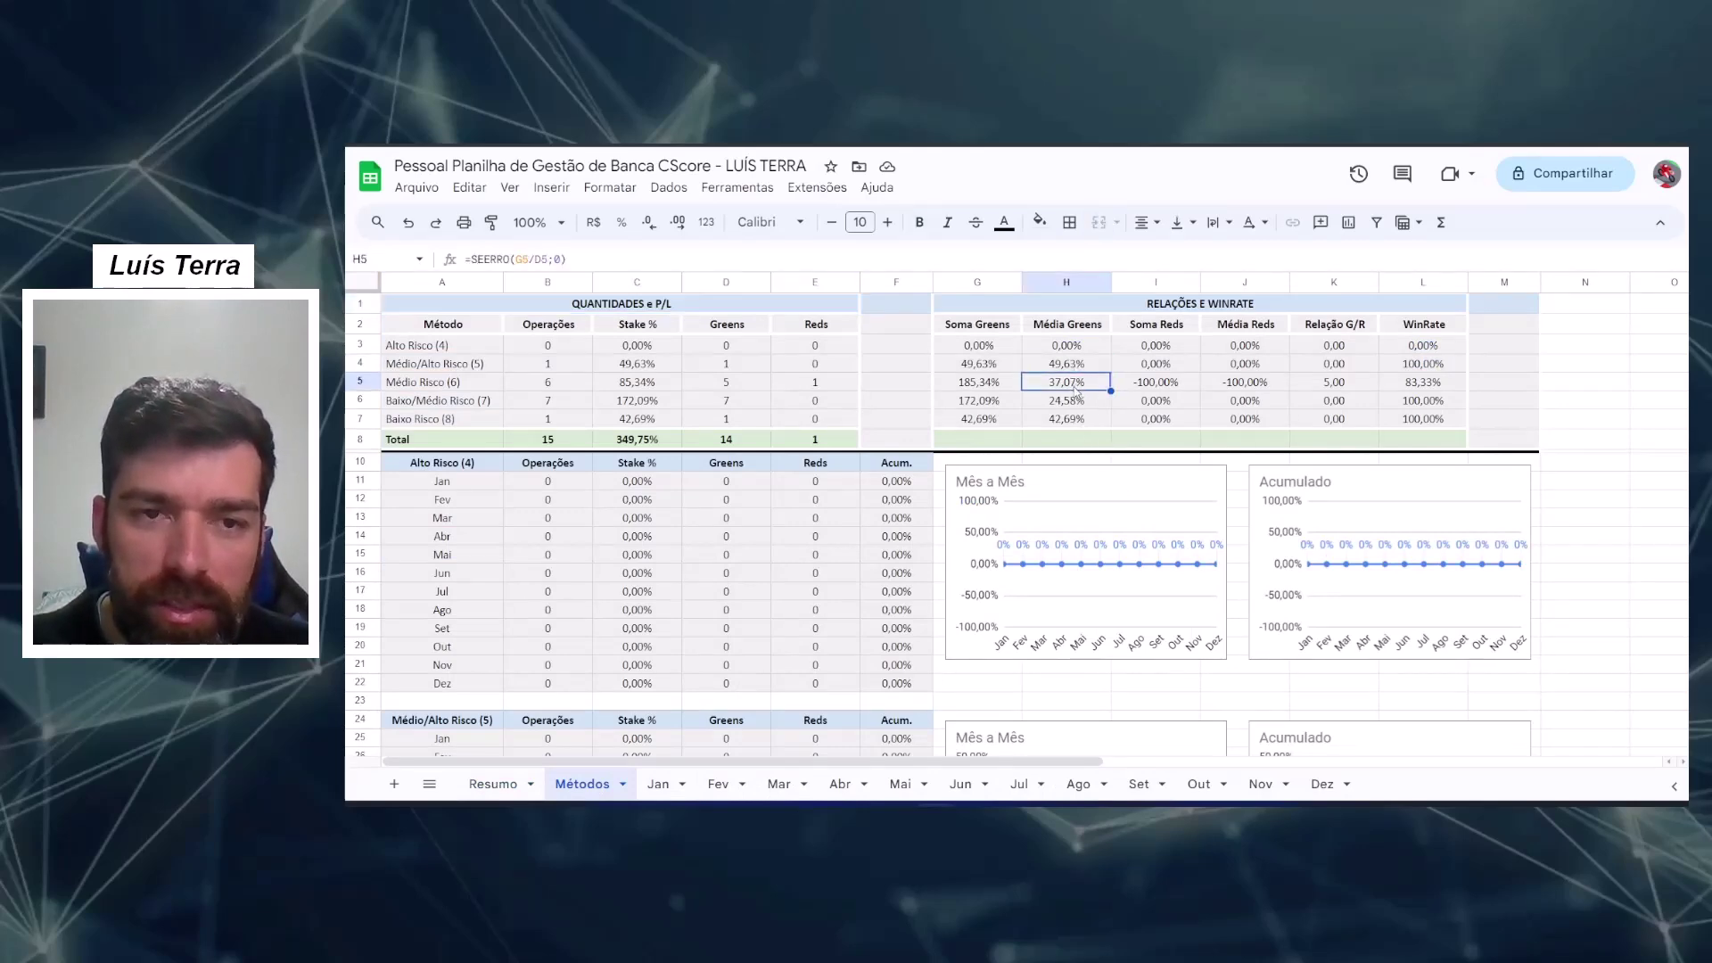
pyautogui.click(1083, 403)
pyautogui.click(1084, 419)
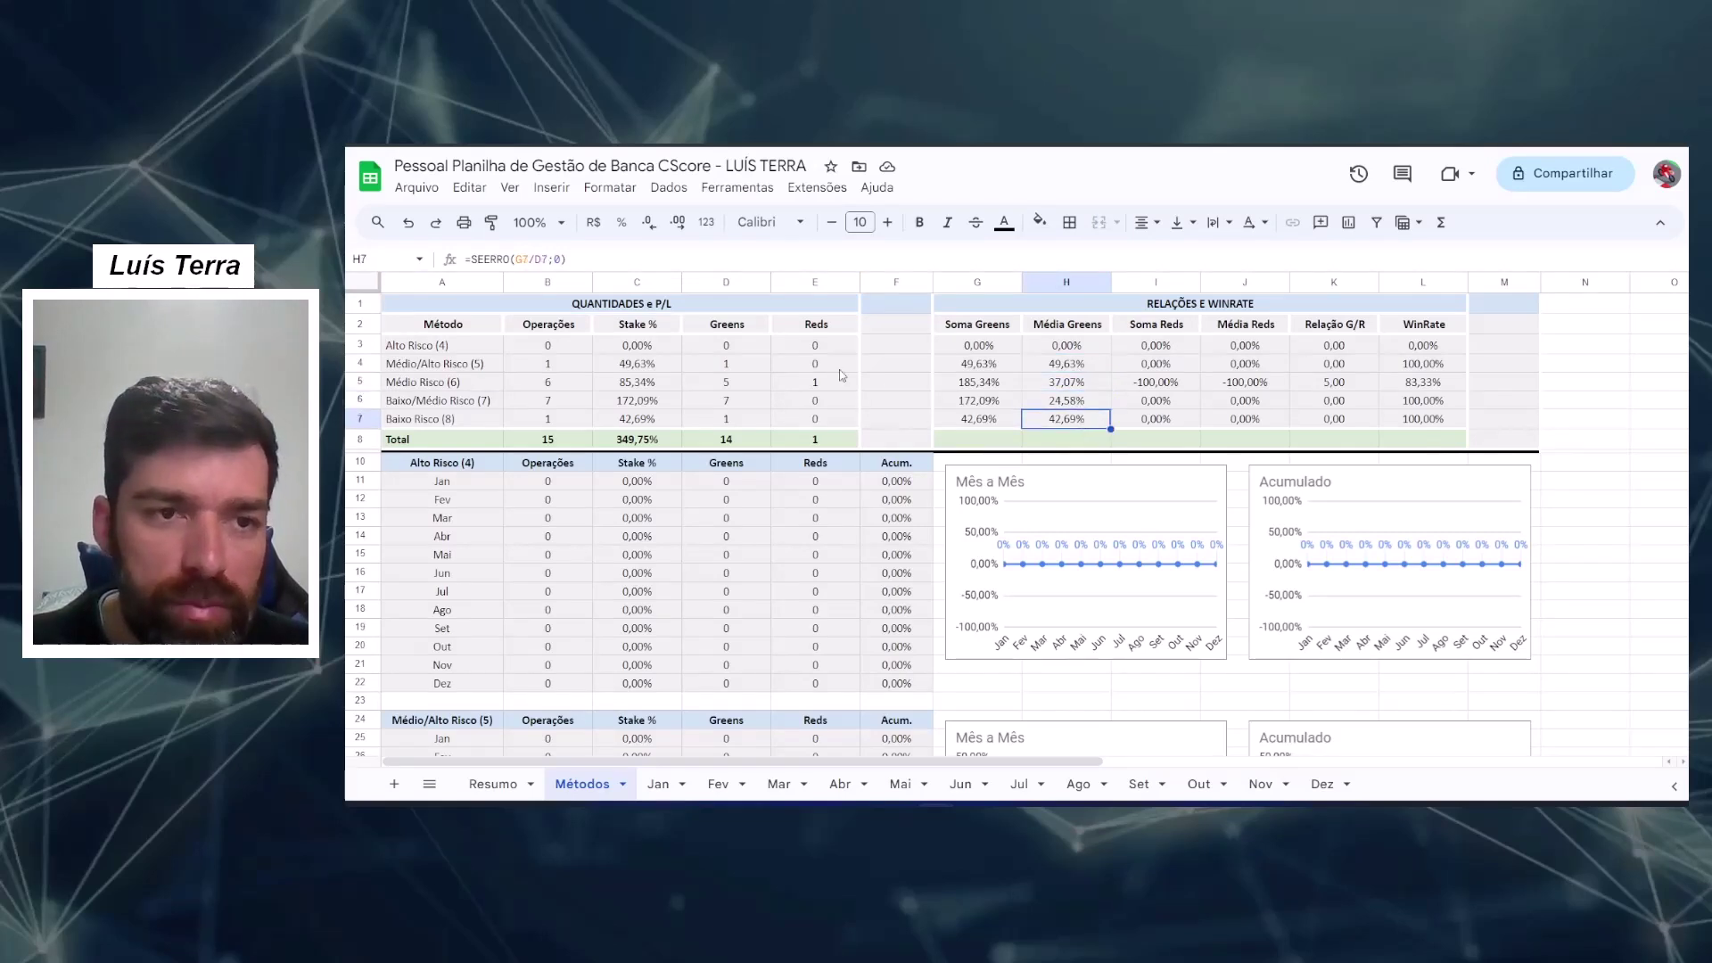
# Step: Trace the Médio/Alto Risco (5) row across to Média Greens and compare its average with the other methods' averages
pyautogui.moveTo(465, 364); pyautogui.dragTo(1056, 367)
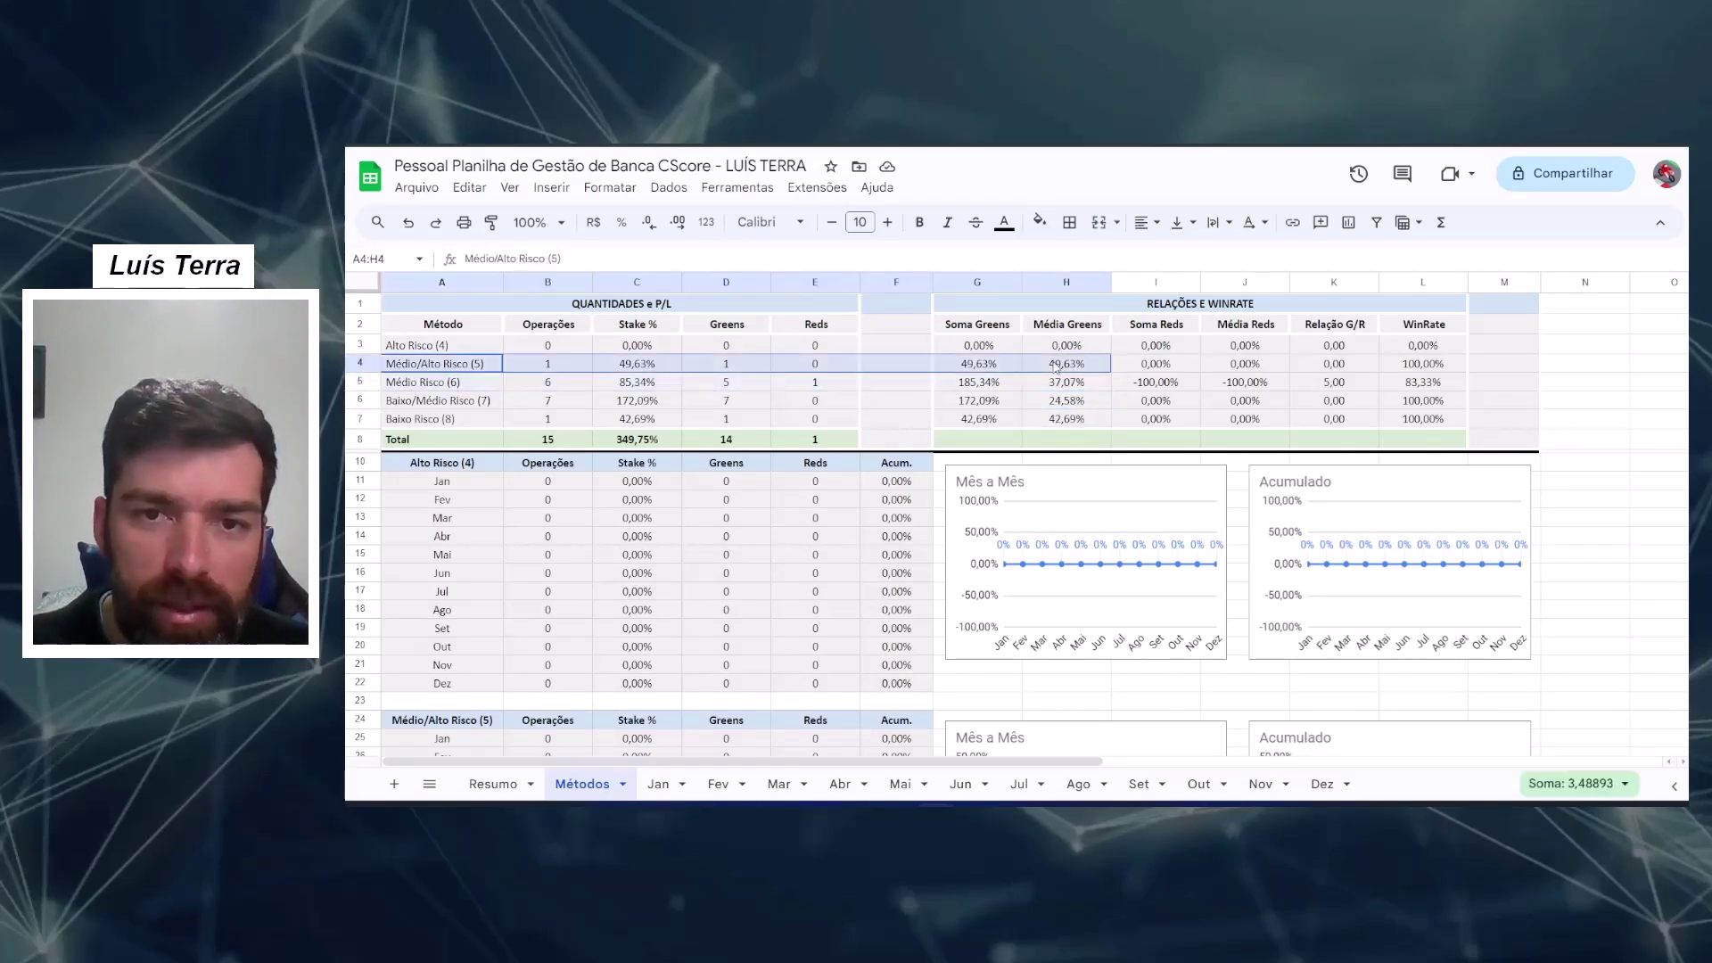
pyautogui.click(1069, 368)
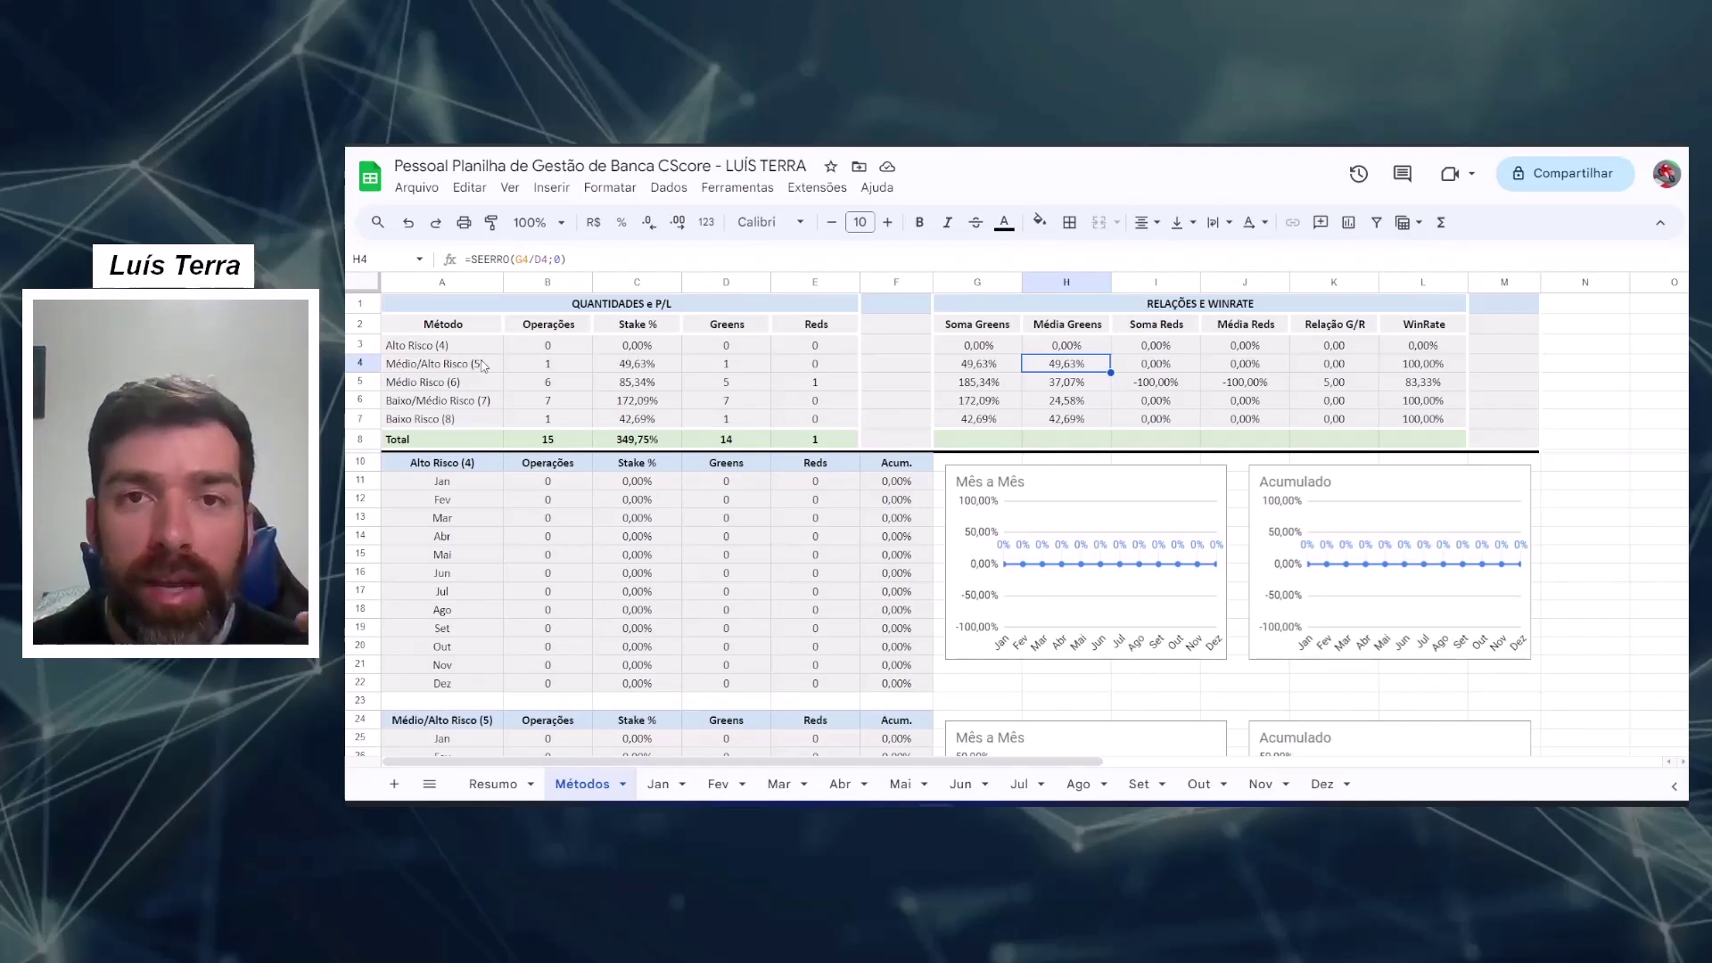
pyautogui.click(1084, 385)
pyautogui.click(1080, 404)
pyautogui.click(1081, 419)
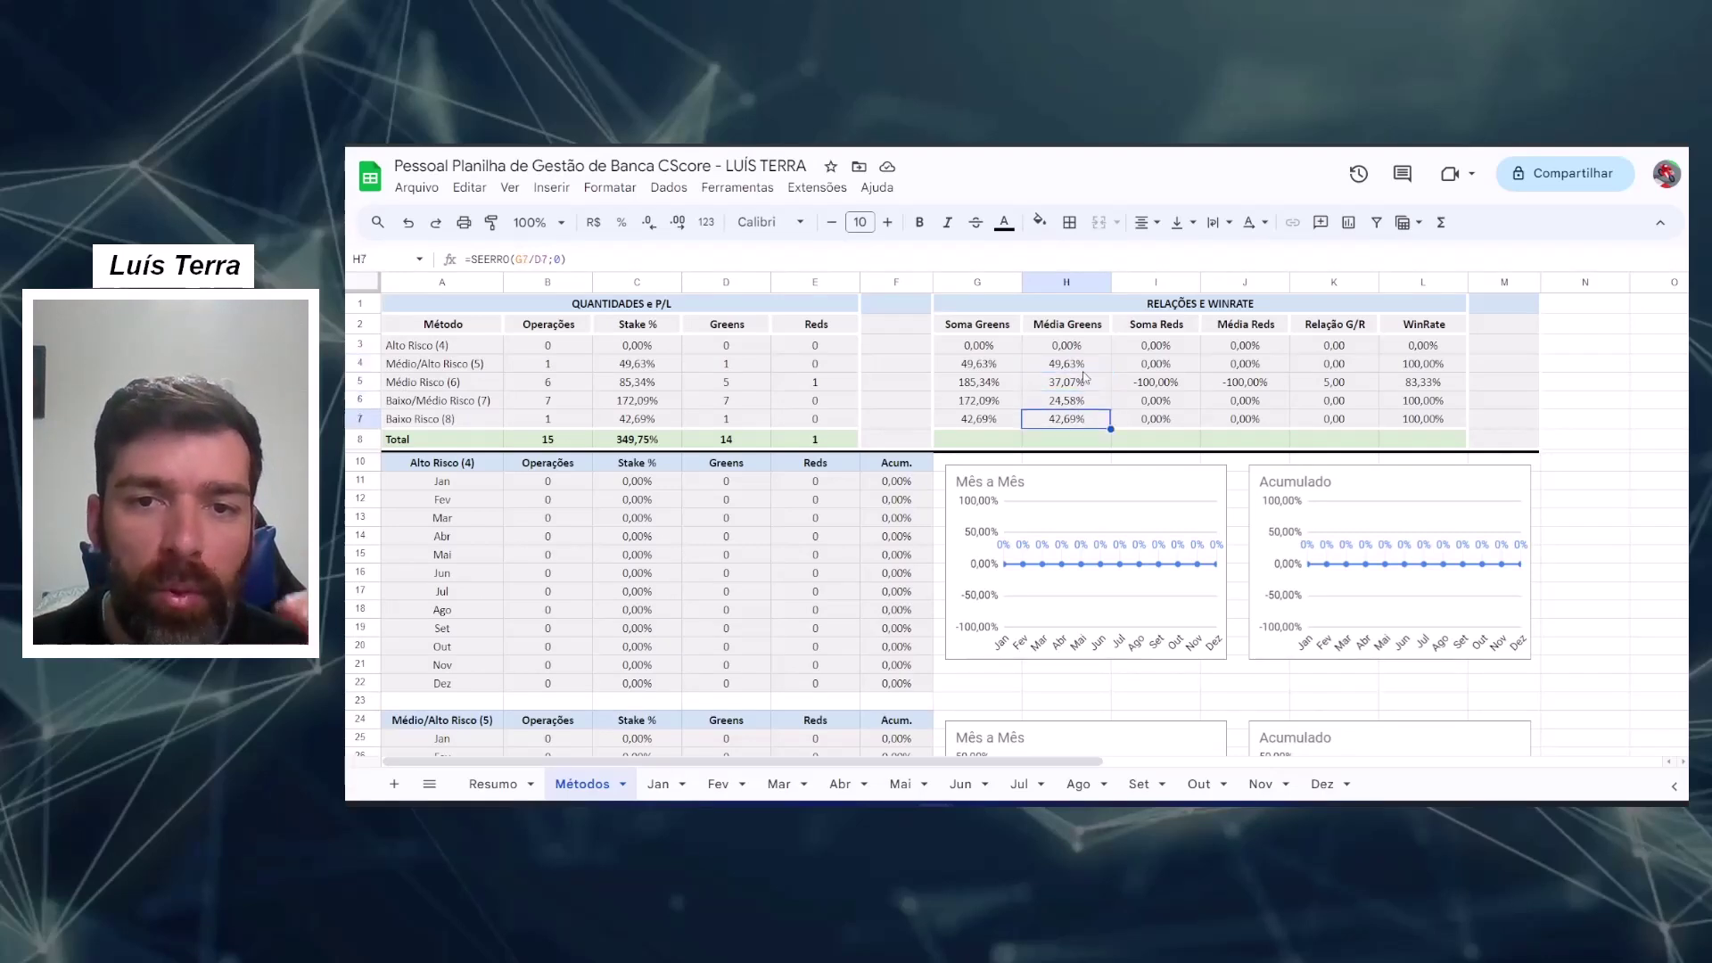
pyautogui.click(1084, 371)
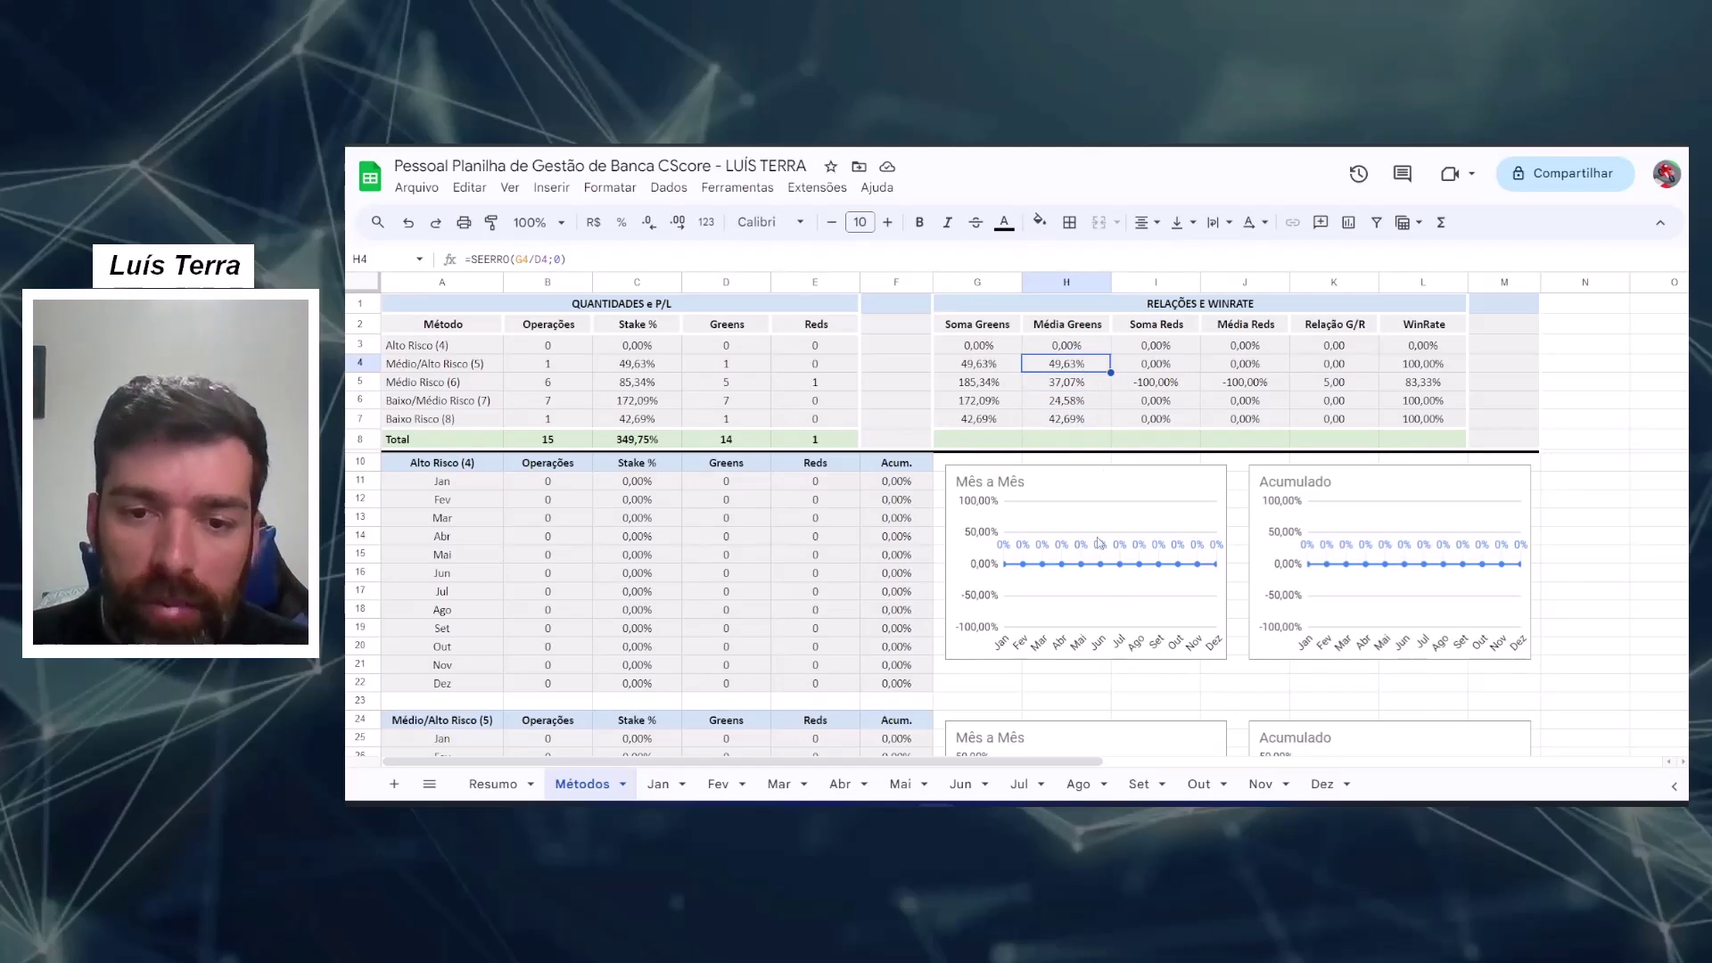
# Step: Check the summary statistics of the Ago sheet's Stake (%) values for every bet except the 26/08/23 Milan x Torino one
pyautogui.click(1078, 784)
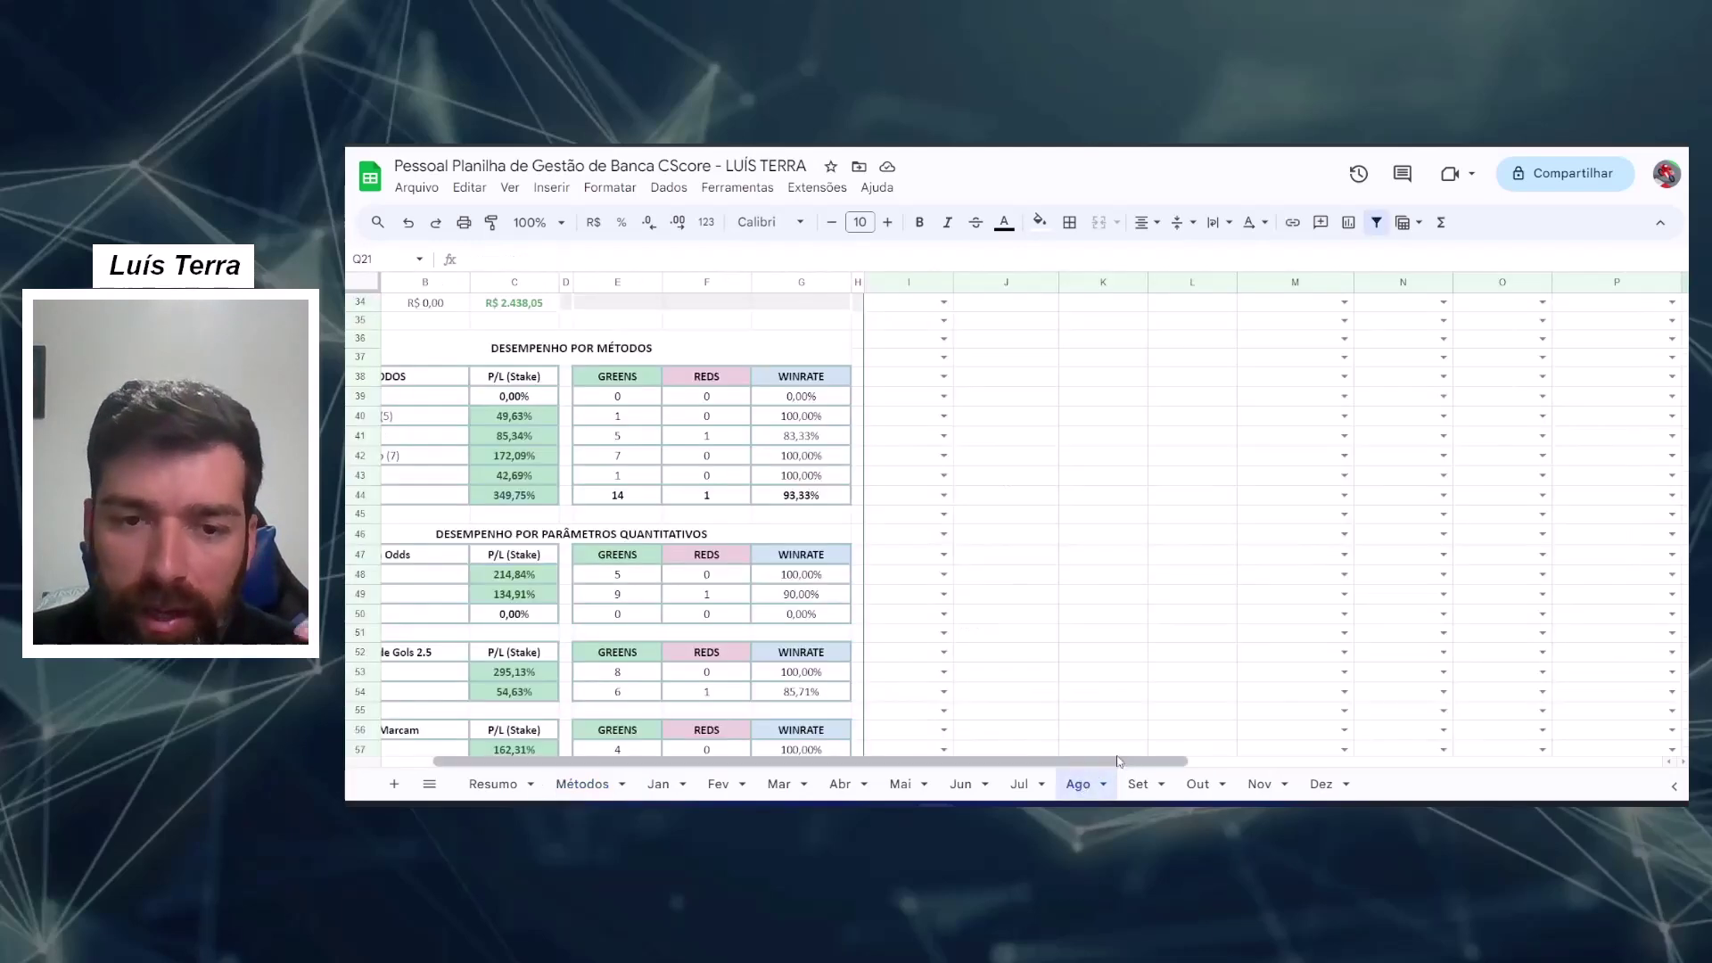
pyautogui.moveTo(1118, 761); pyautogui.dragTo(1412, 767)
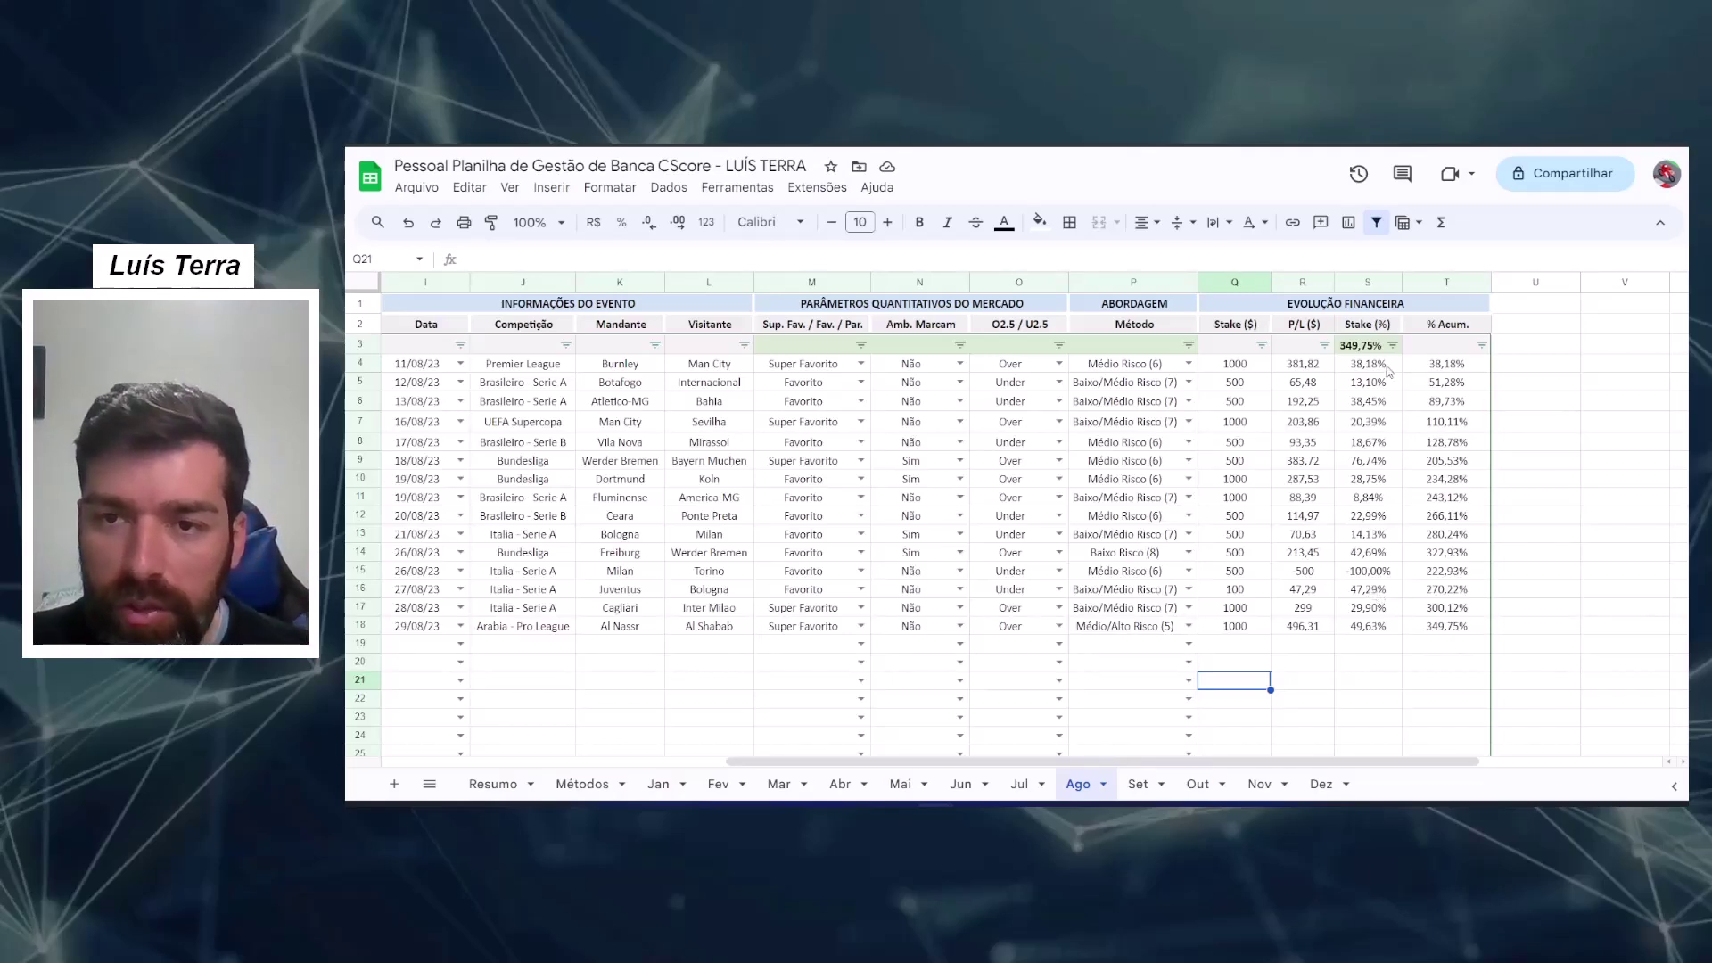
pyautogui.moveTo(1386, 367); pyautogui.dragTo(1382, 629)
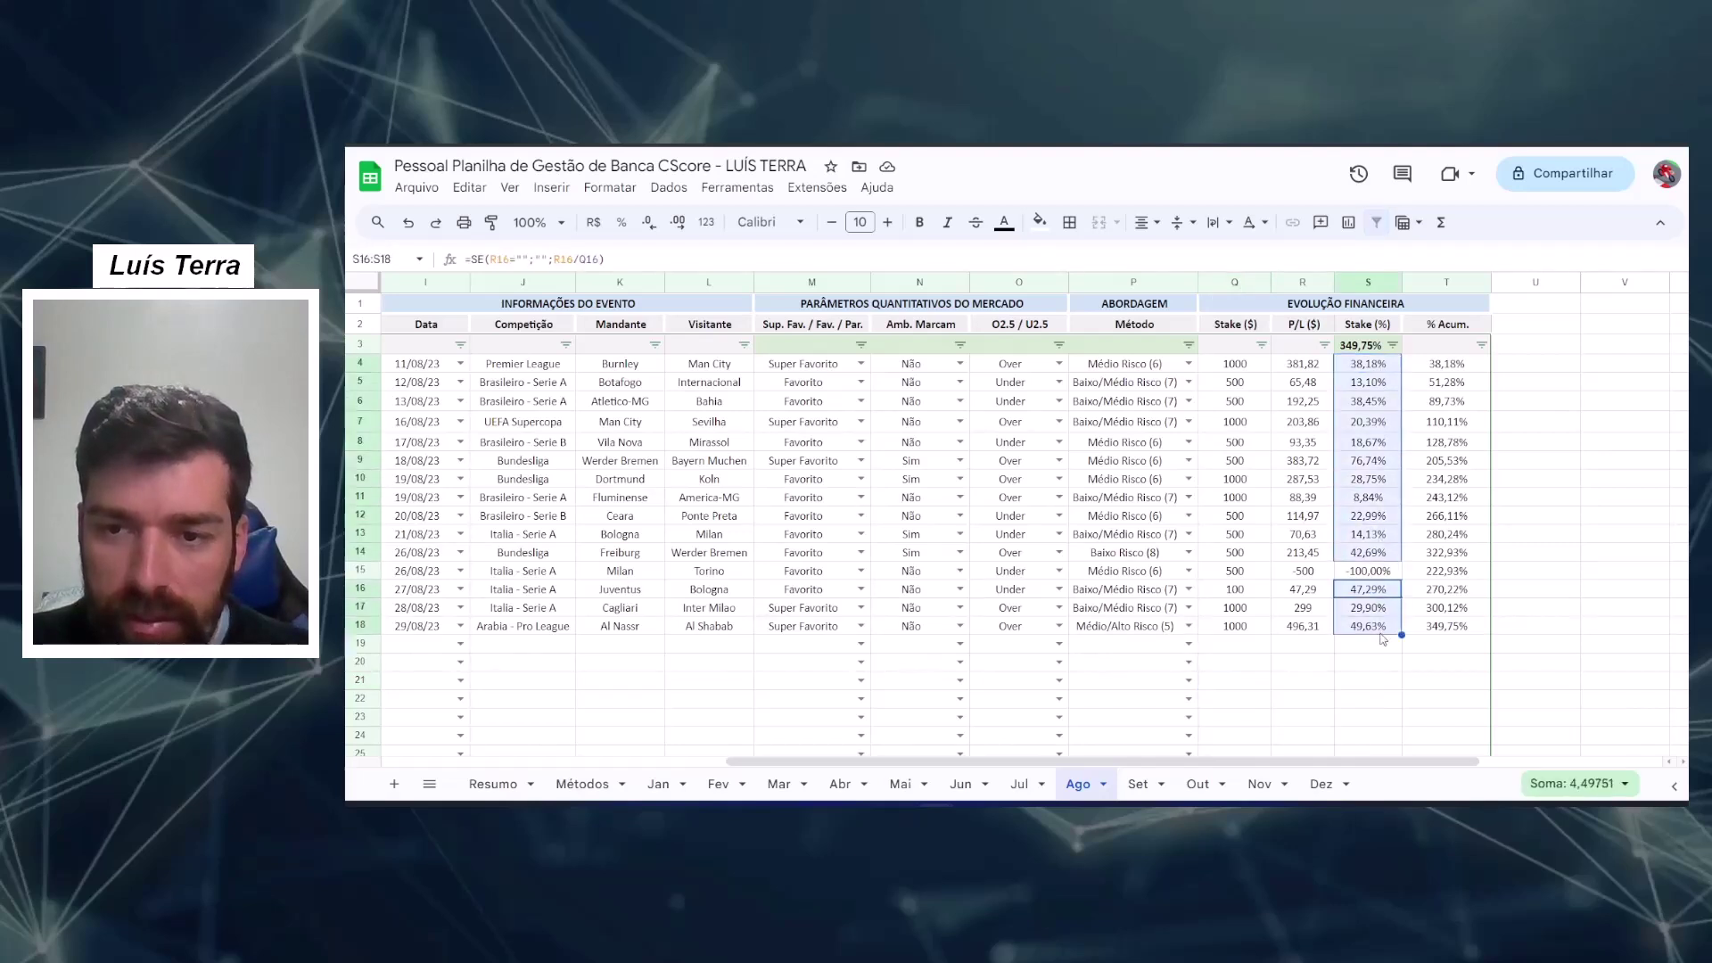
pyautogui.click(1575, 783)
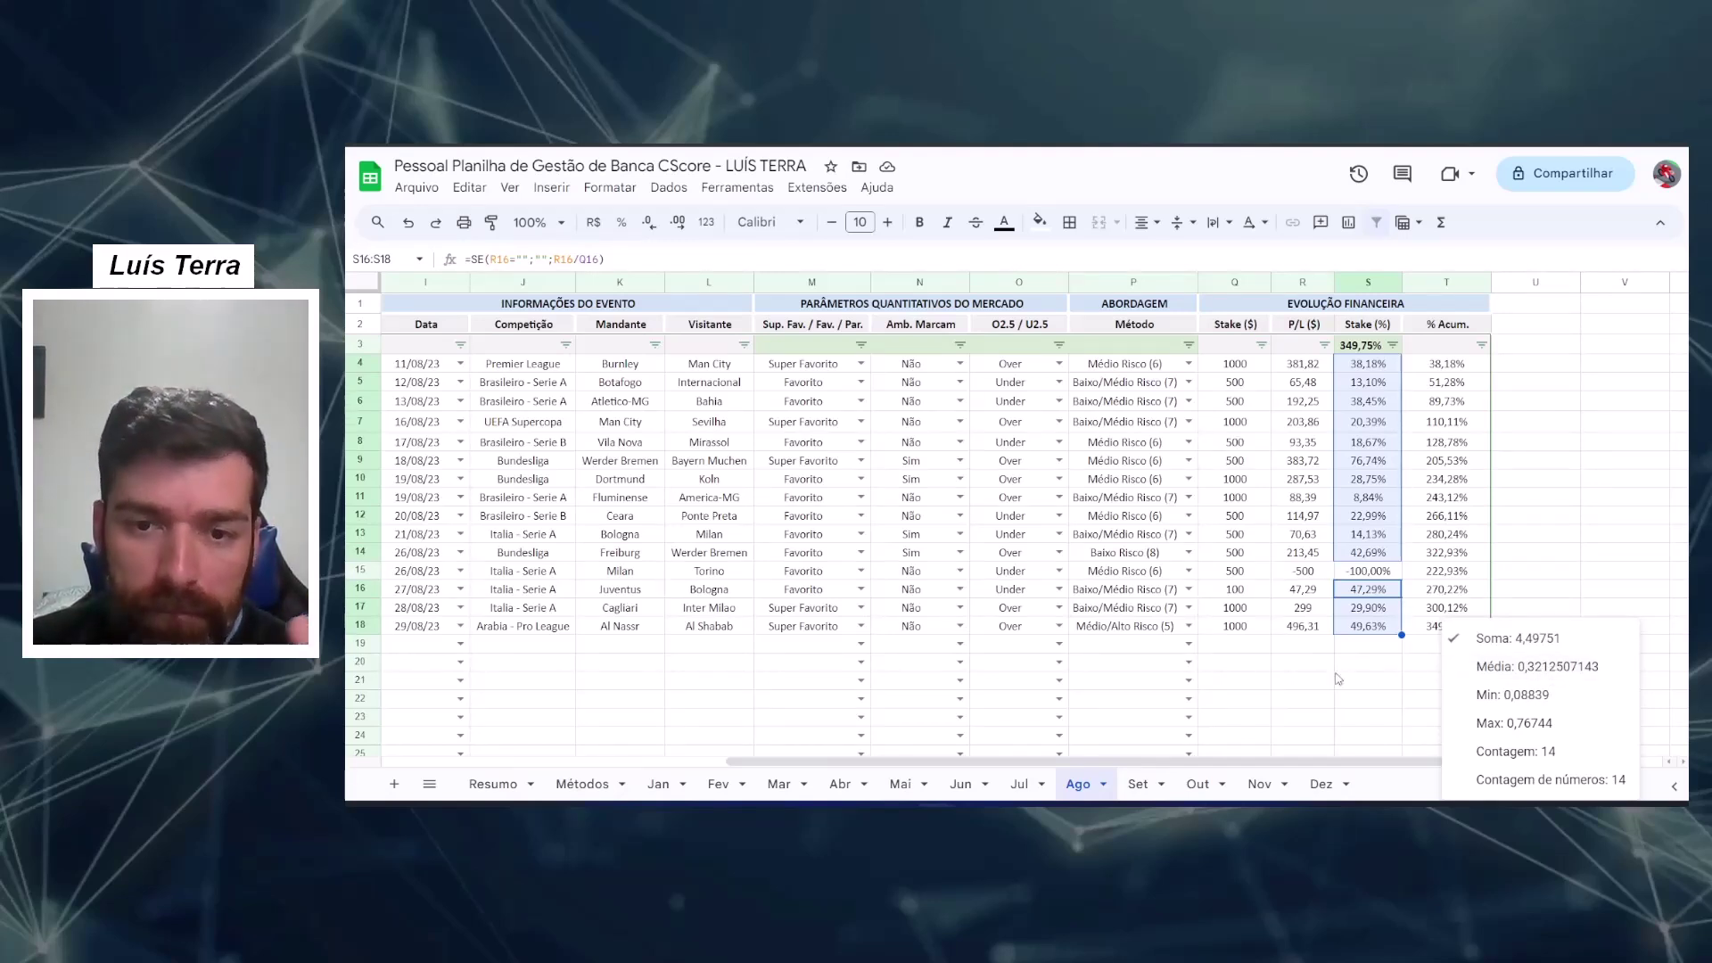
pyautogui.click(1189, 662)
pyautogui.click(721, 716)
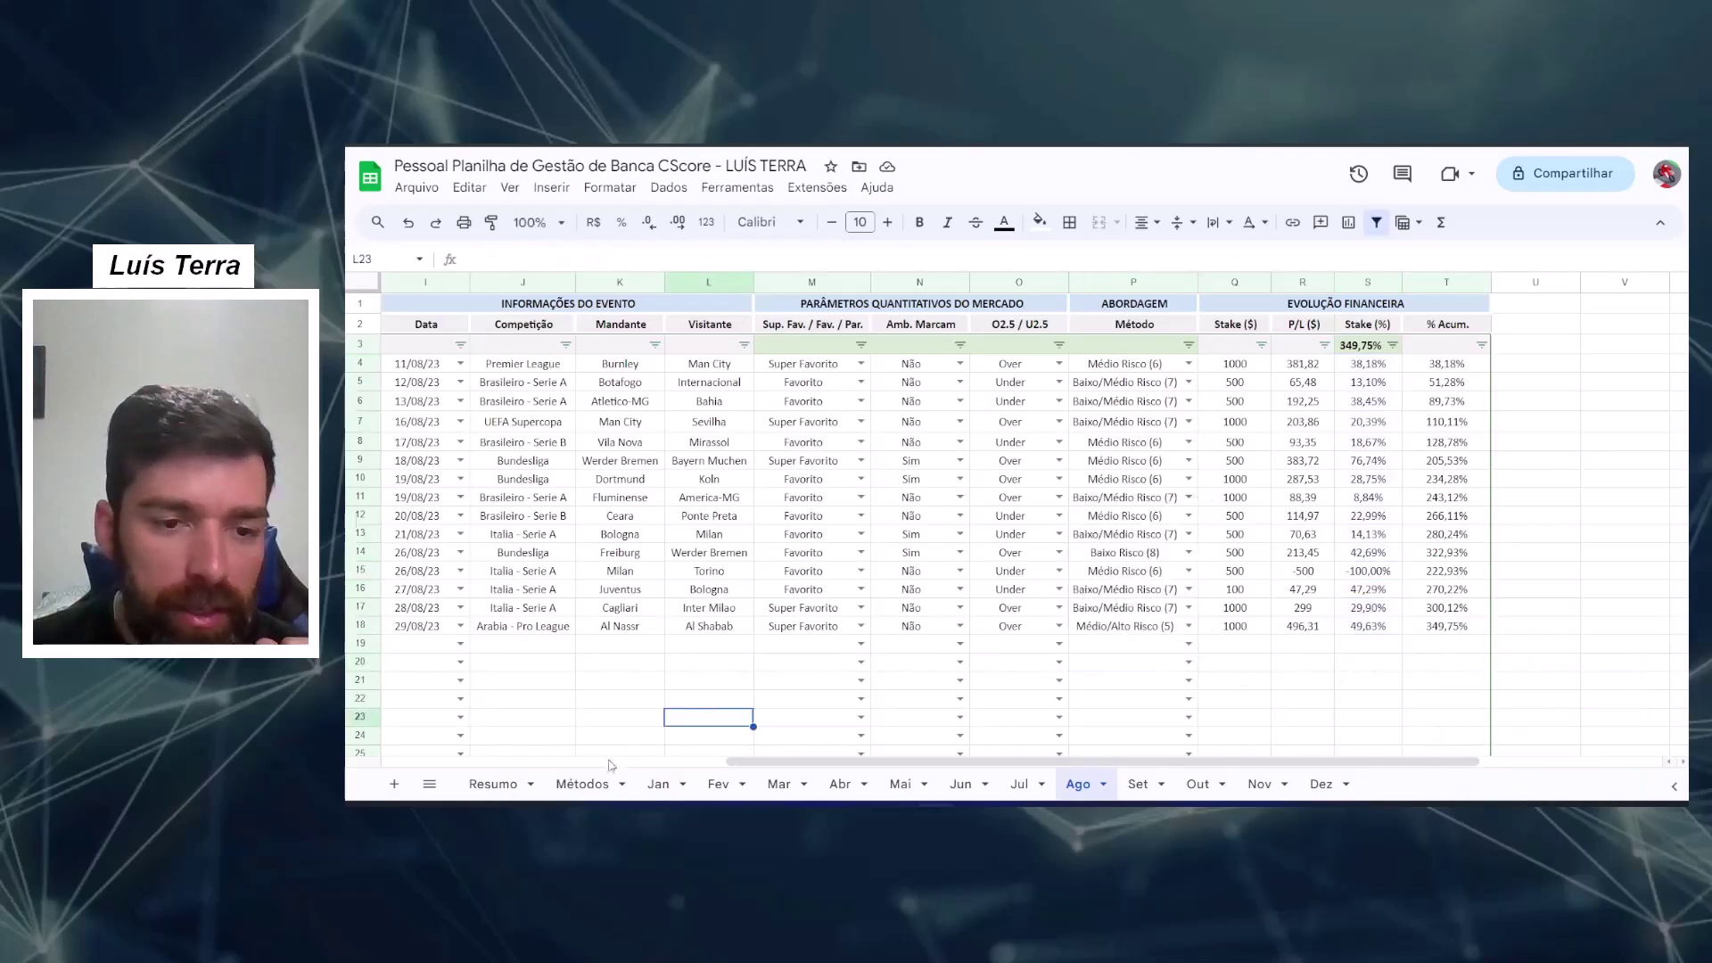
# Step: Examine the Métodos sheet's monthly table for Médio/Alto Risco (5), checking the August Stake % formula
pyautogui.click(582, 784)
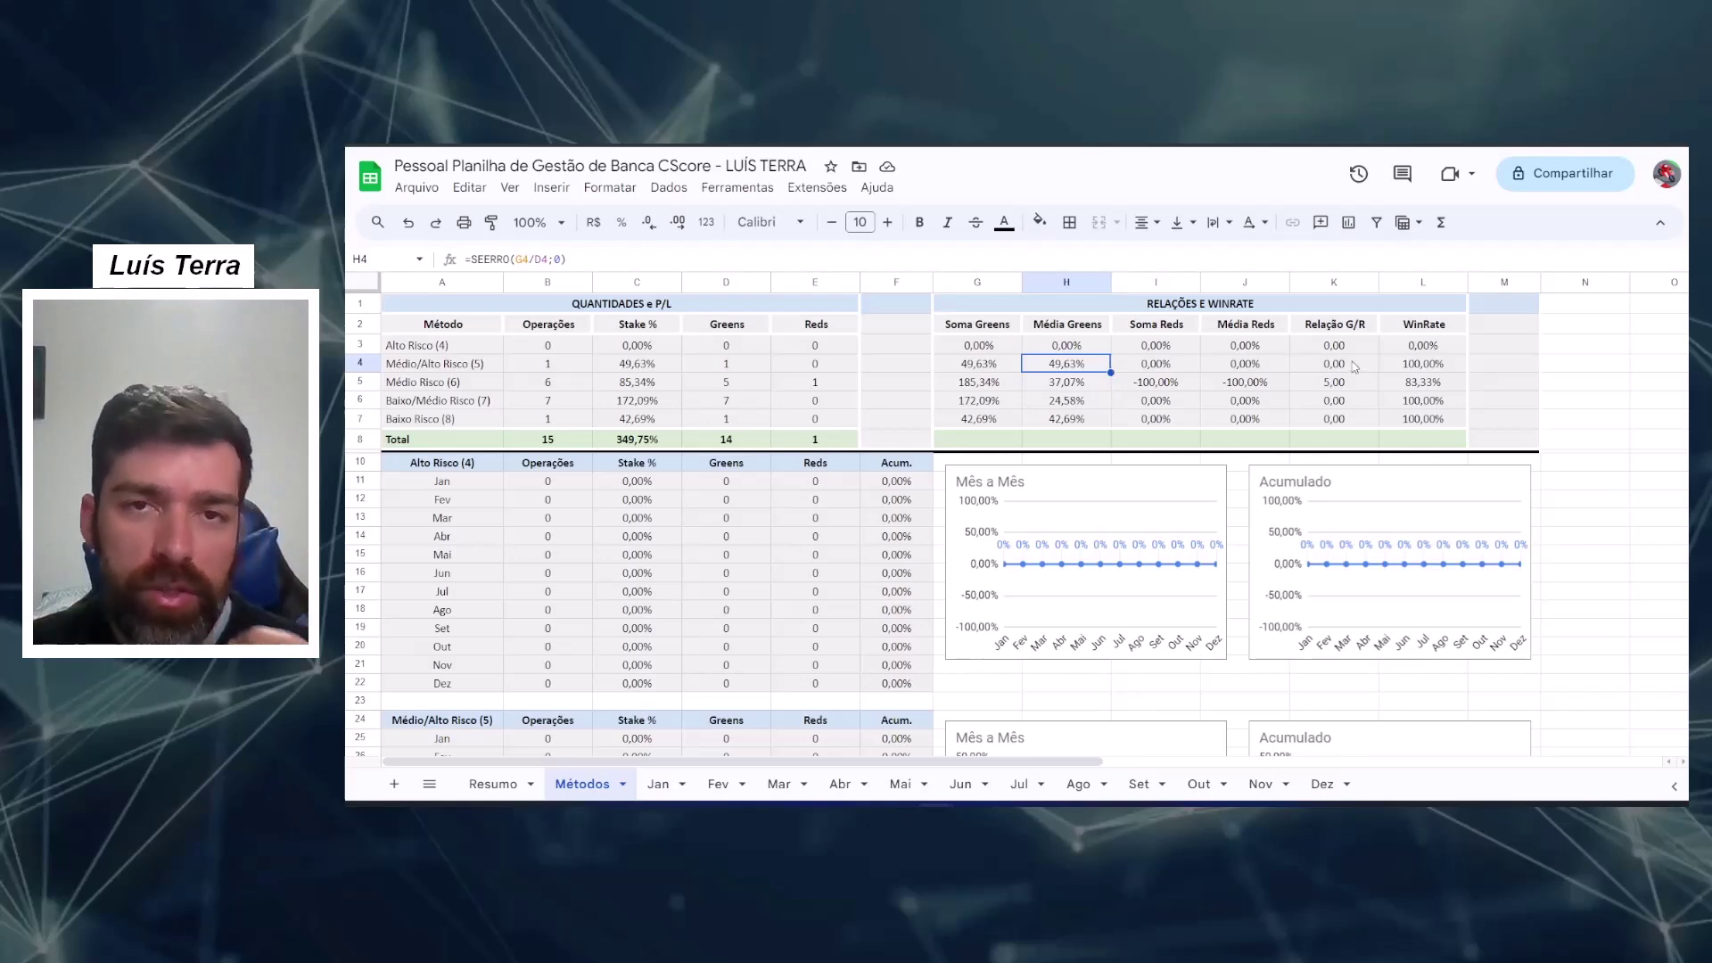
pyautogui.scroll(-5, 1109, 465)
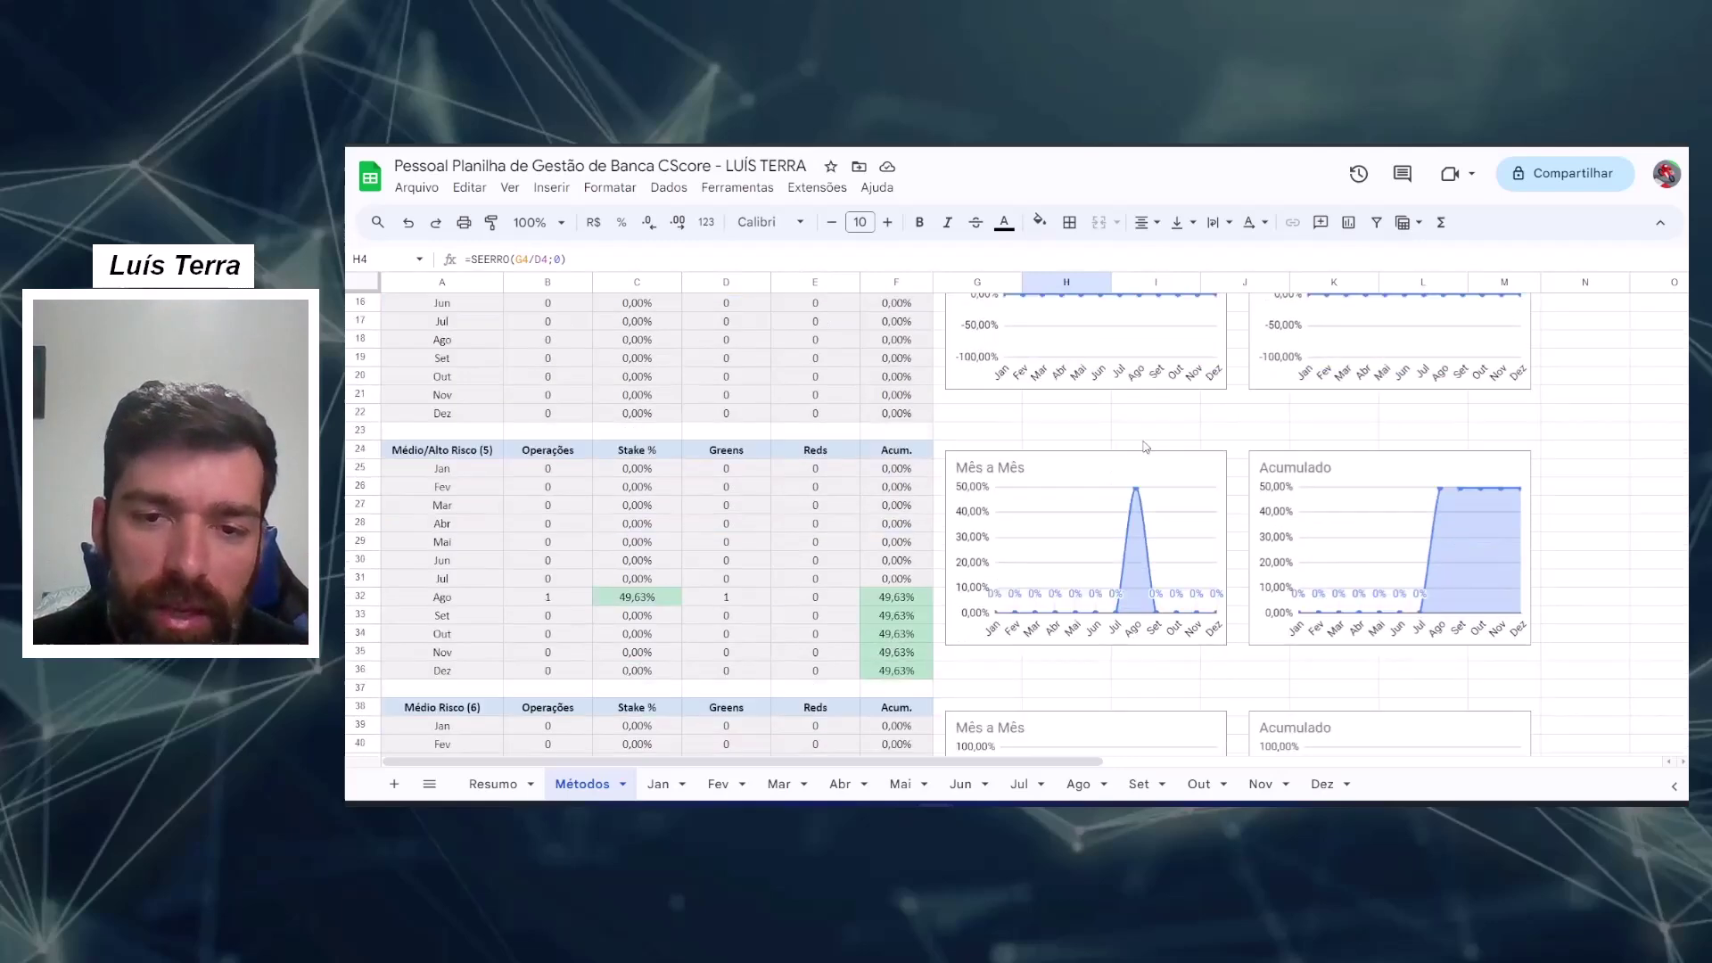
pyautogui.click(649, 523)
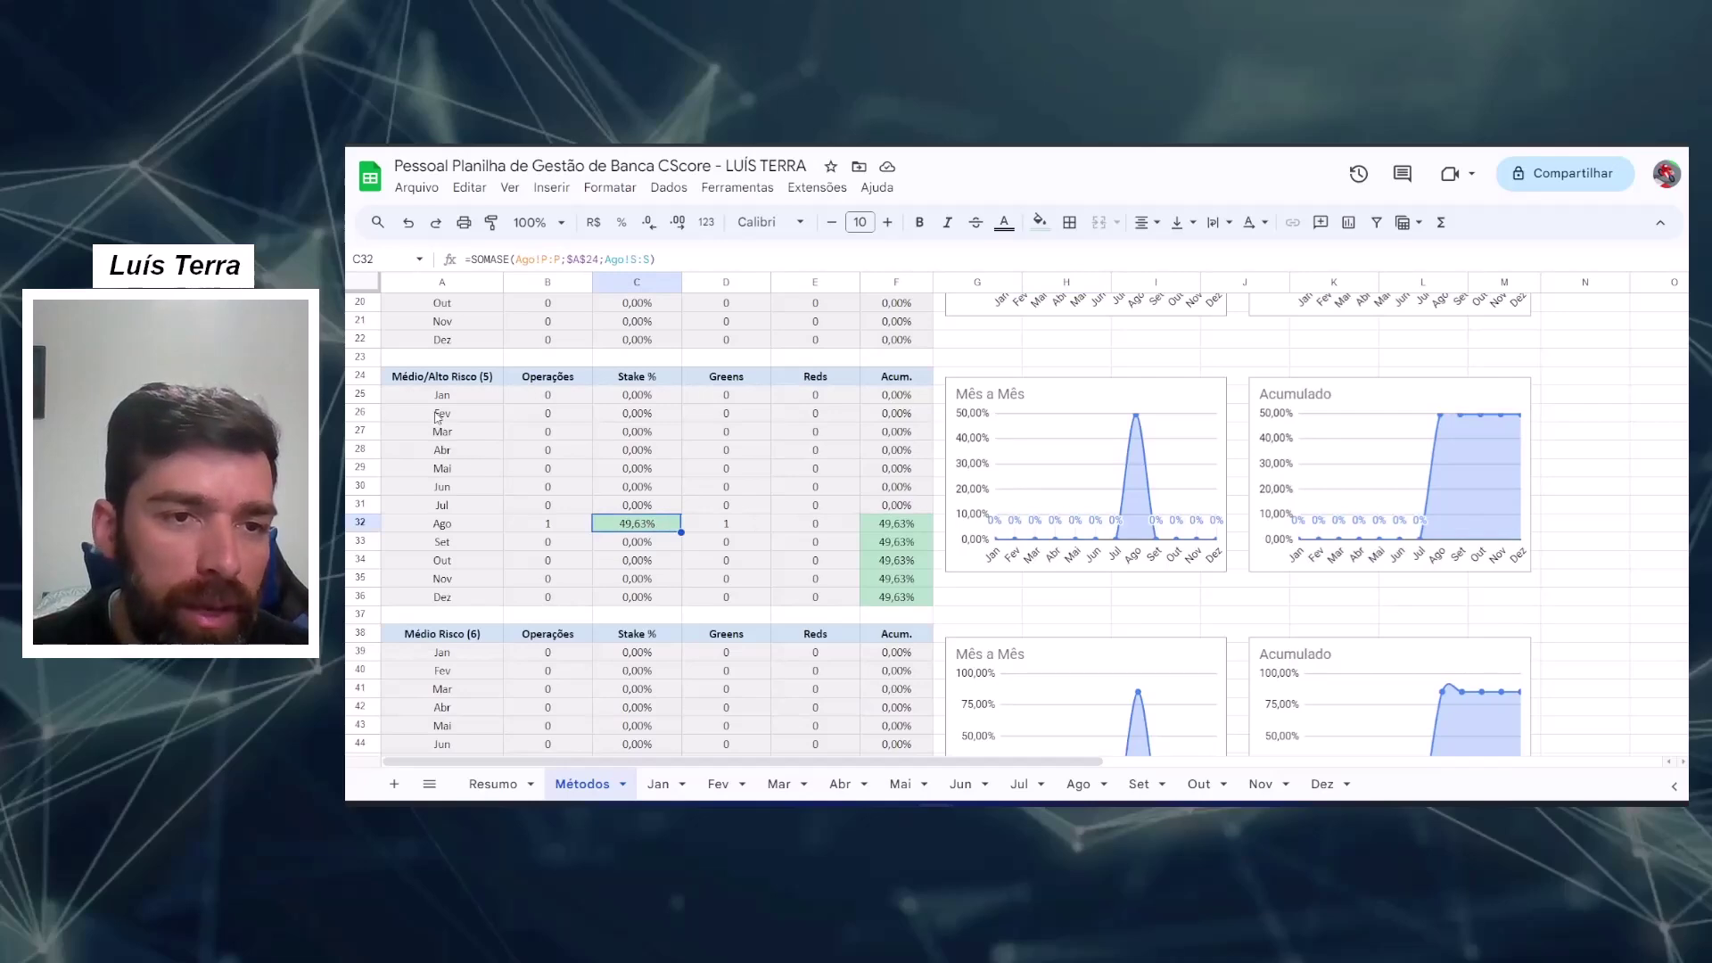
pyautogui.click(455, 526)
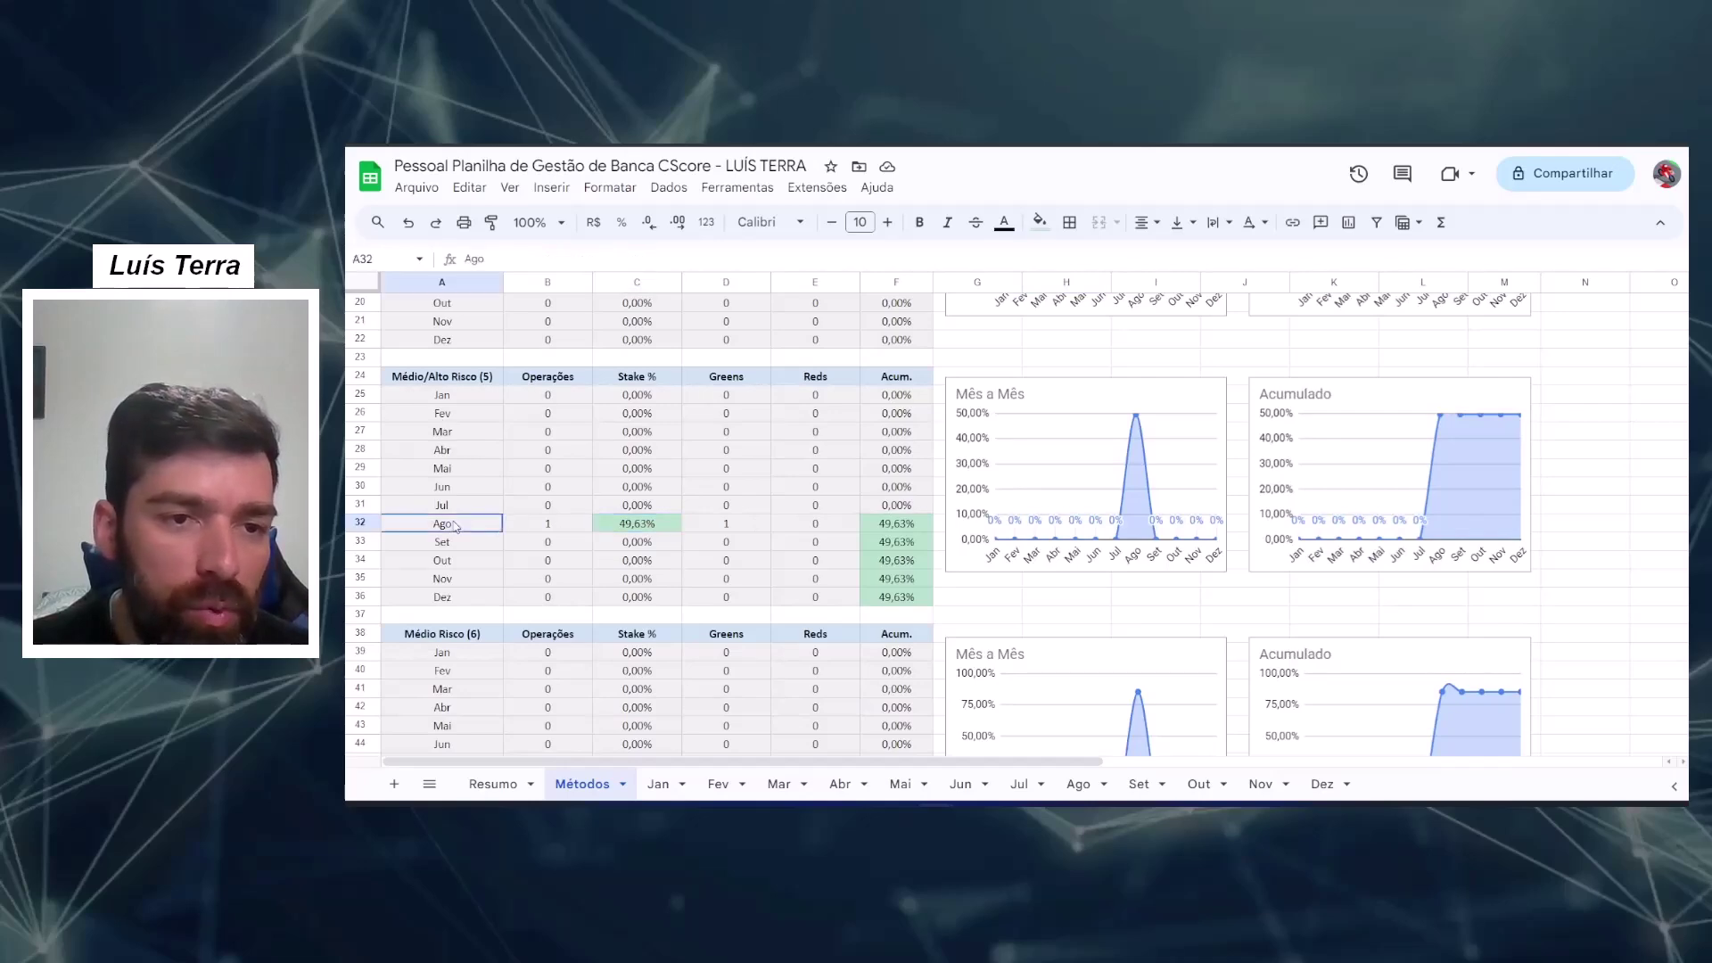
pyautogui.click(664, 523)
# Step: Examine the monthly tables and charts for Médio Risco (6) and Baixo/Médio Risco (7), checking the August Stake % of Médio Risco (6)
pyautogui.scroll(-3, 705, 513)
pyautogui.click(464, 567)
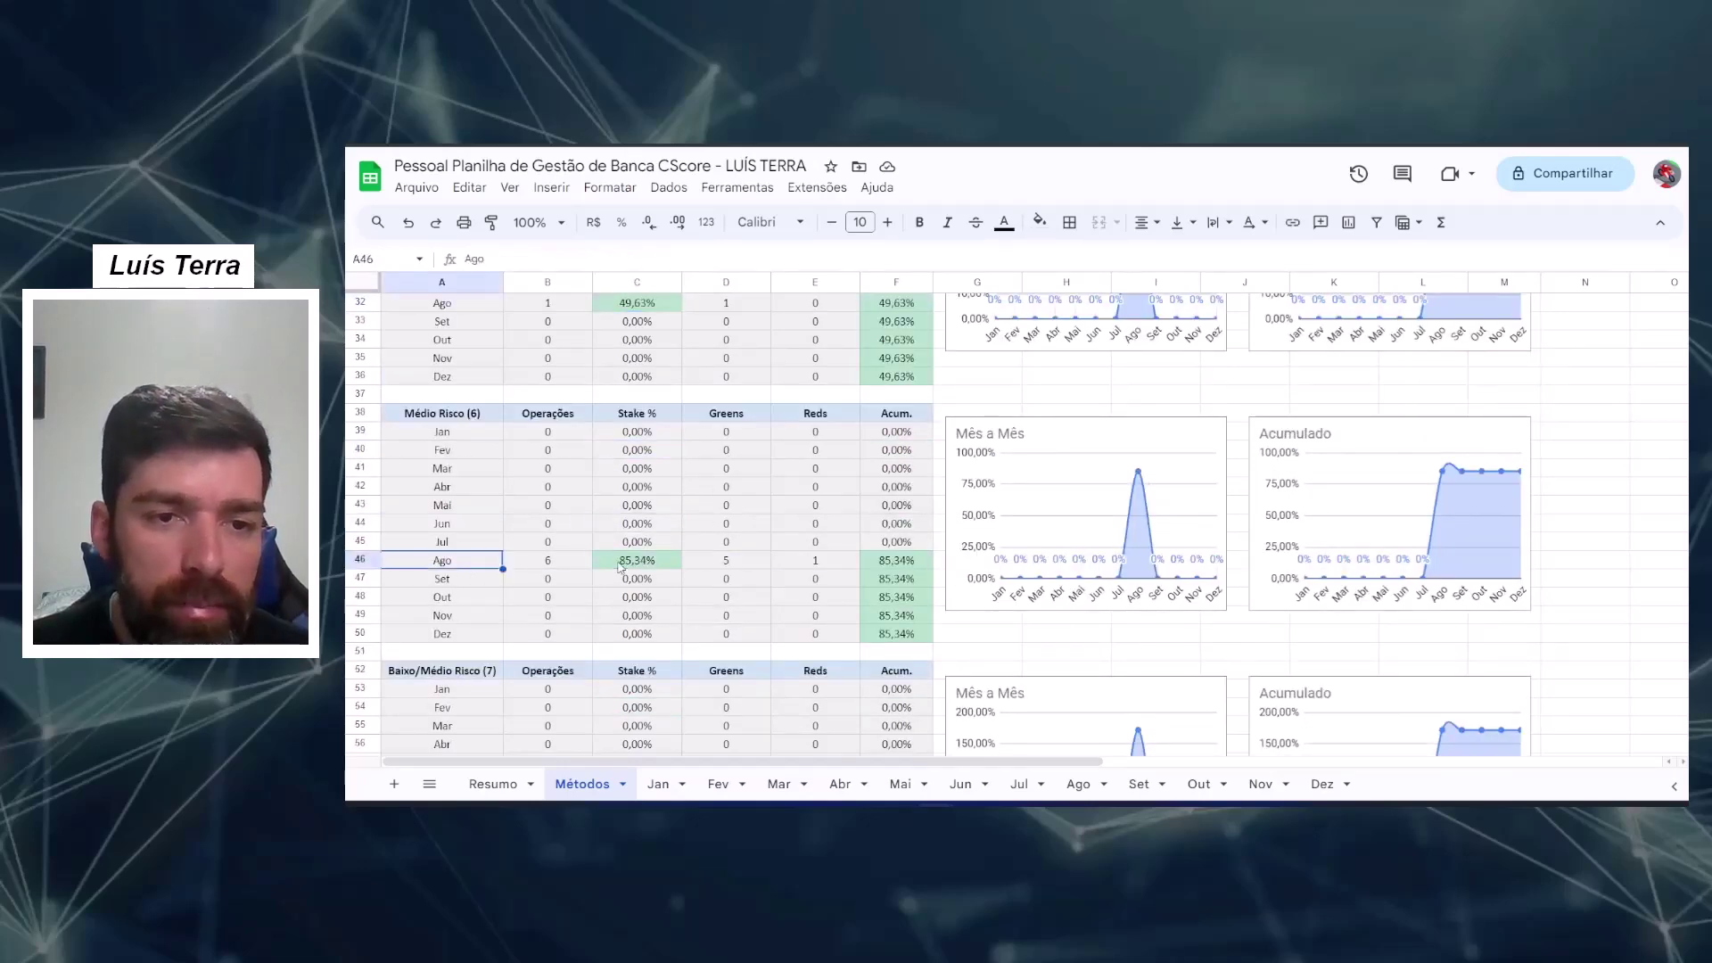
pyautogui.click(617, 562)
pyautogui.scroll(-3, 624, 566)
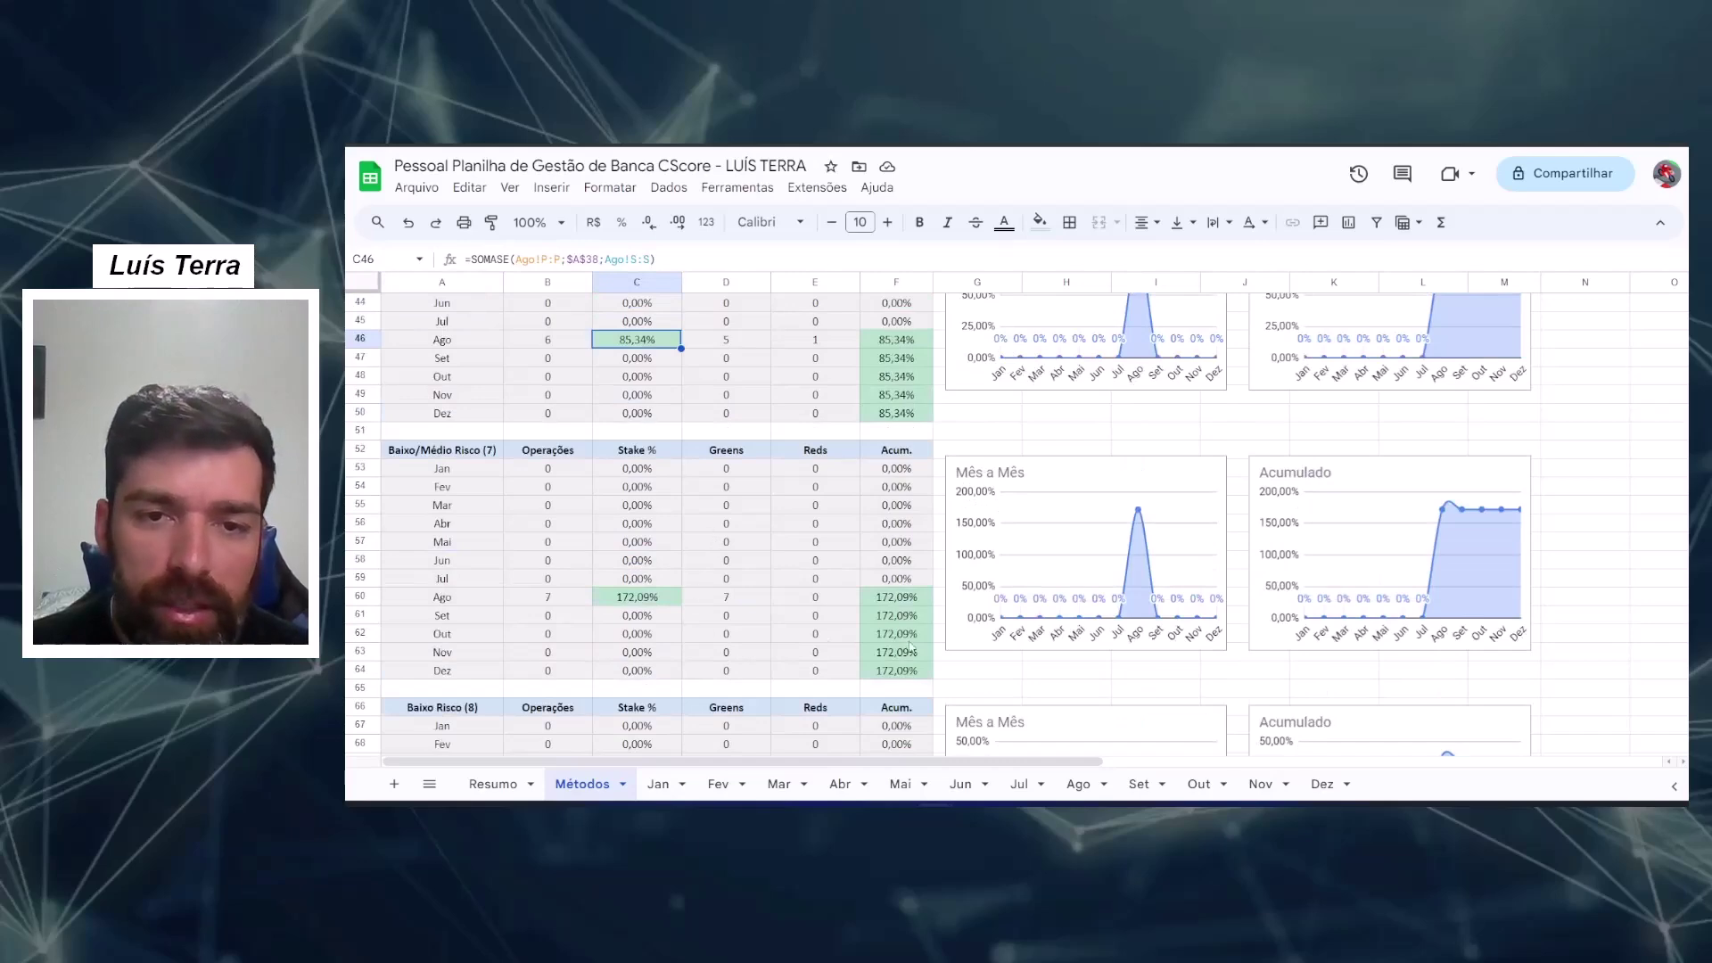
pyautogui.scroll(2, 1139, 613)
pyautogui.scroll(8, 1140, 614)
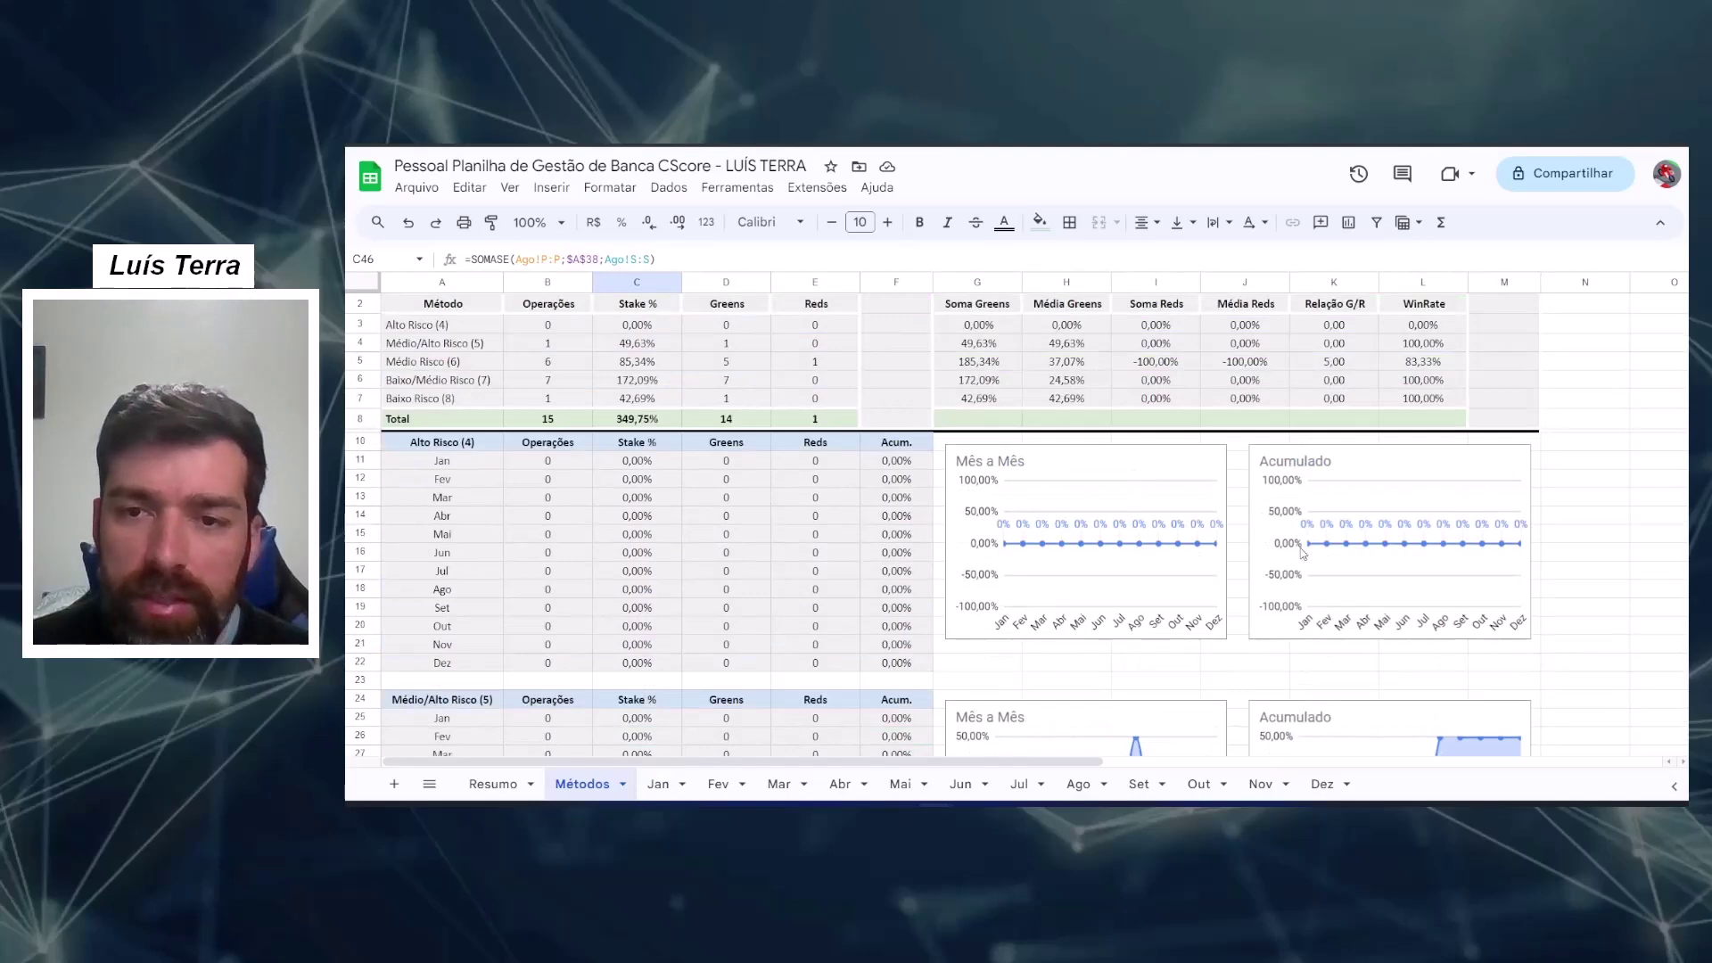
pyautogui.scroll(-3, 1396, 533)
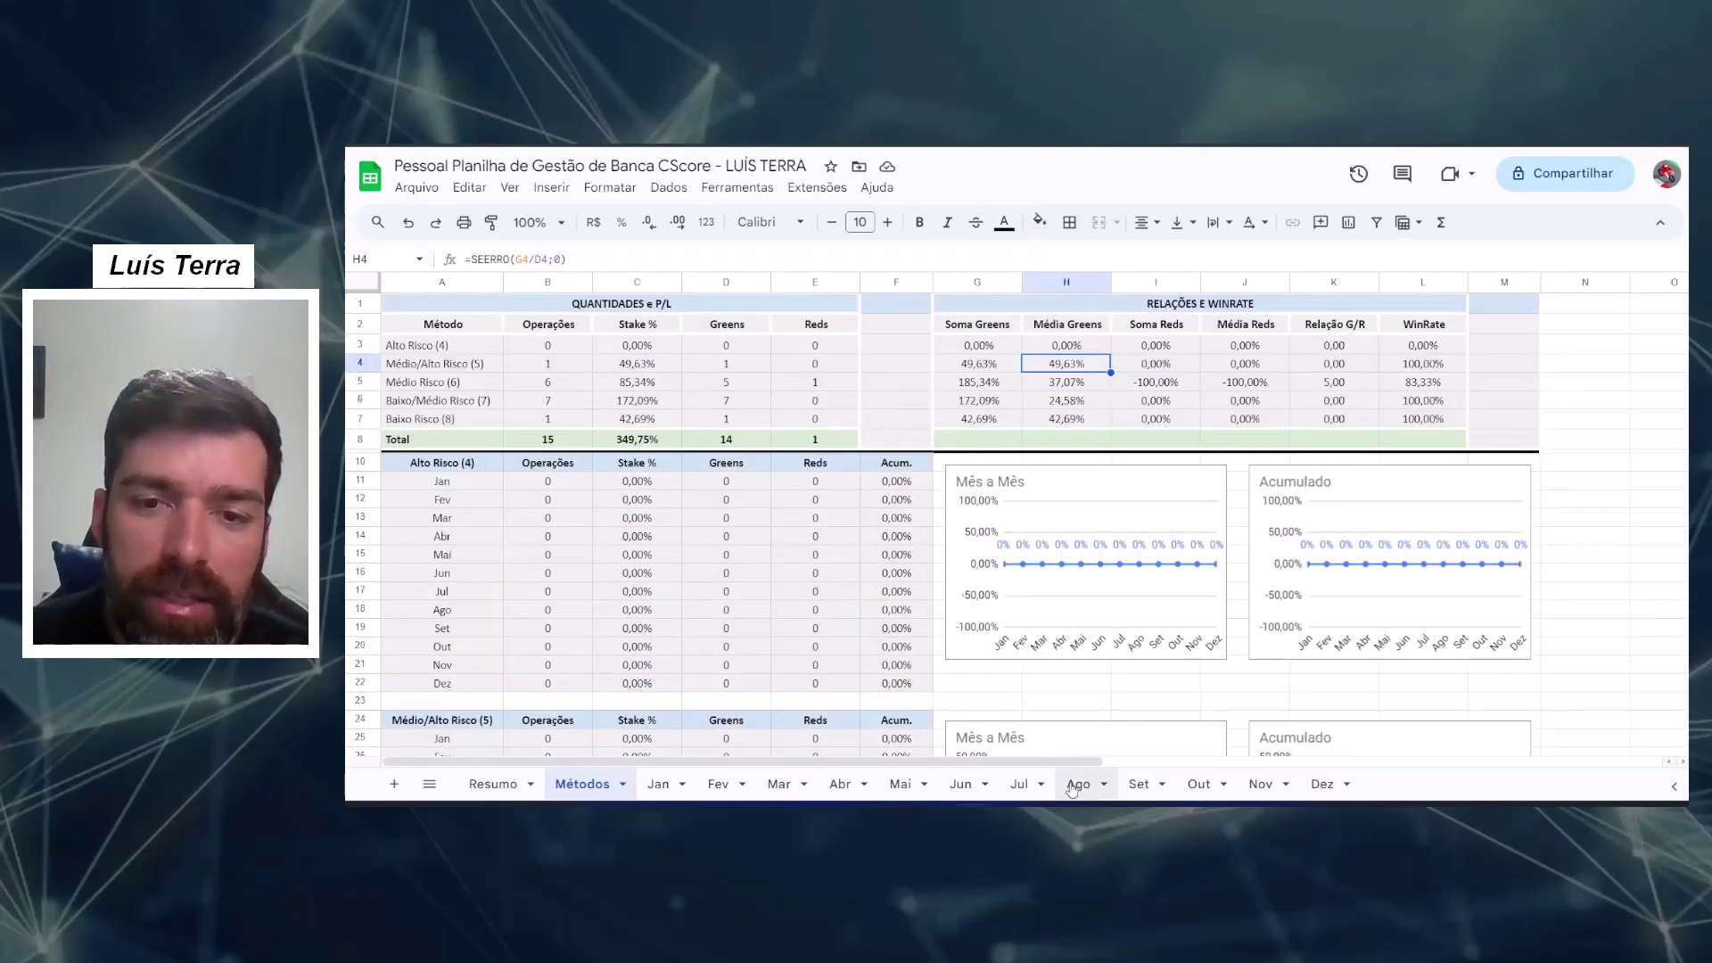
# Step: Return to the Ago sheet and bring its Evolução Financeira columns into view
pyautogui.click(1095, 794)
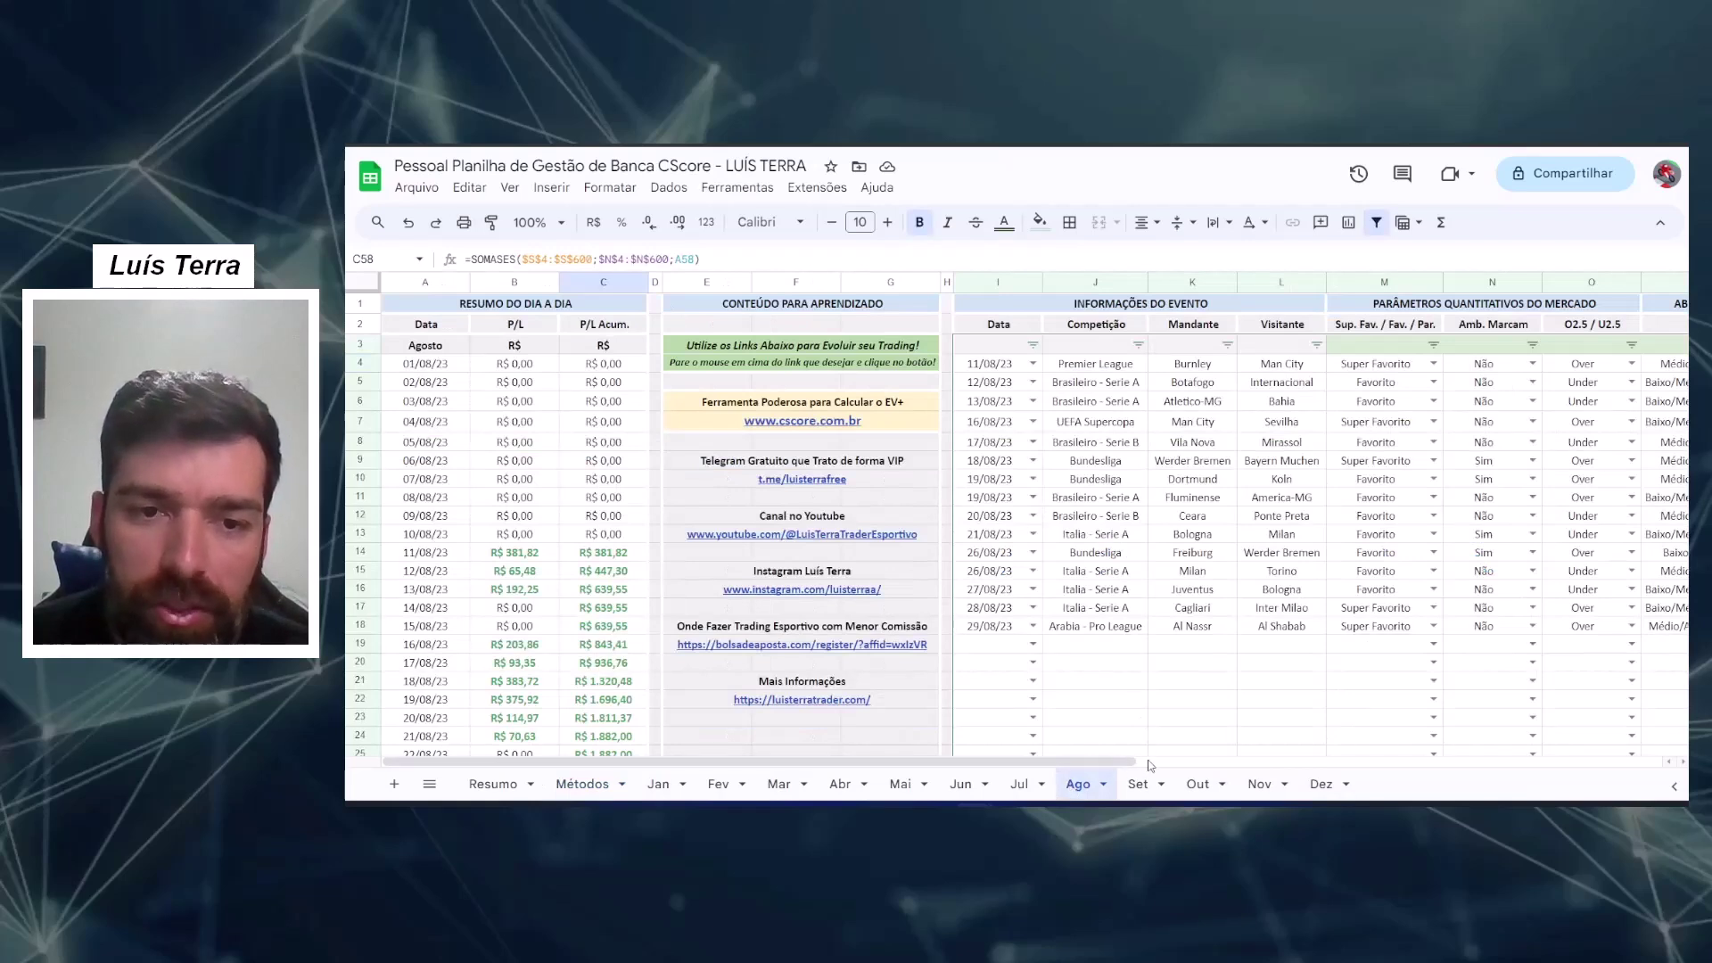
pyautogui.moveTo(1157, 770); pyautogui.dragTo(1424, 765)
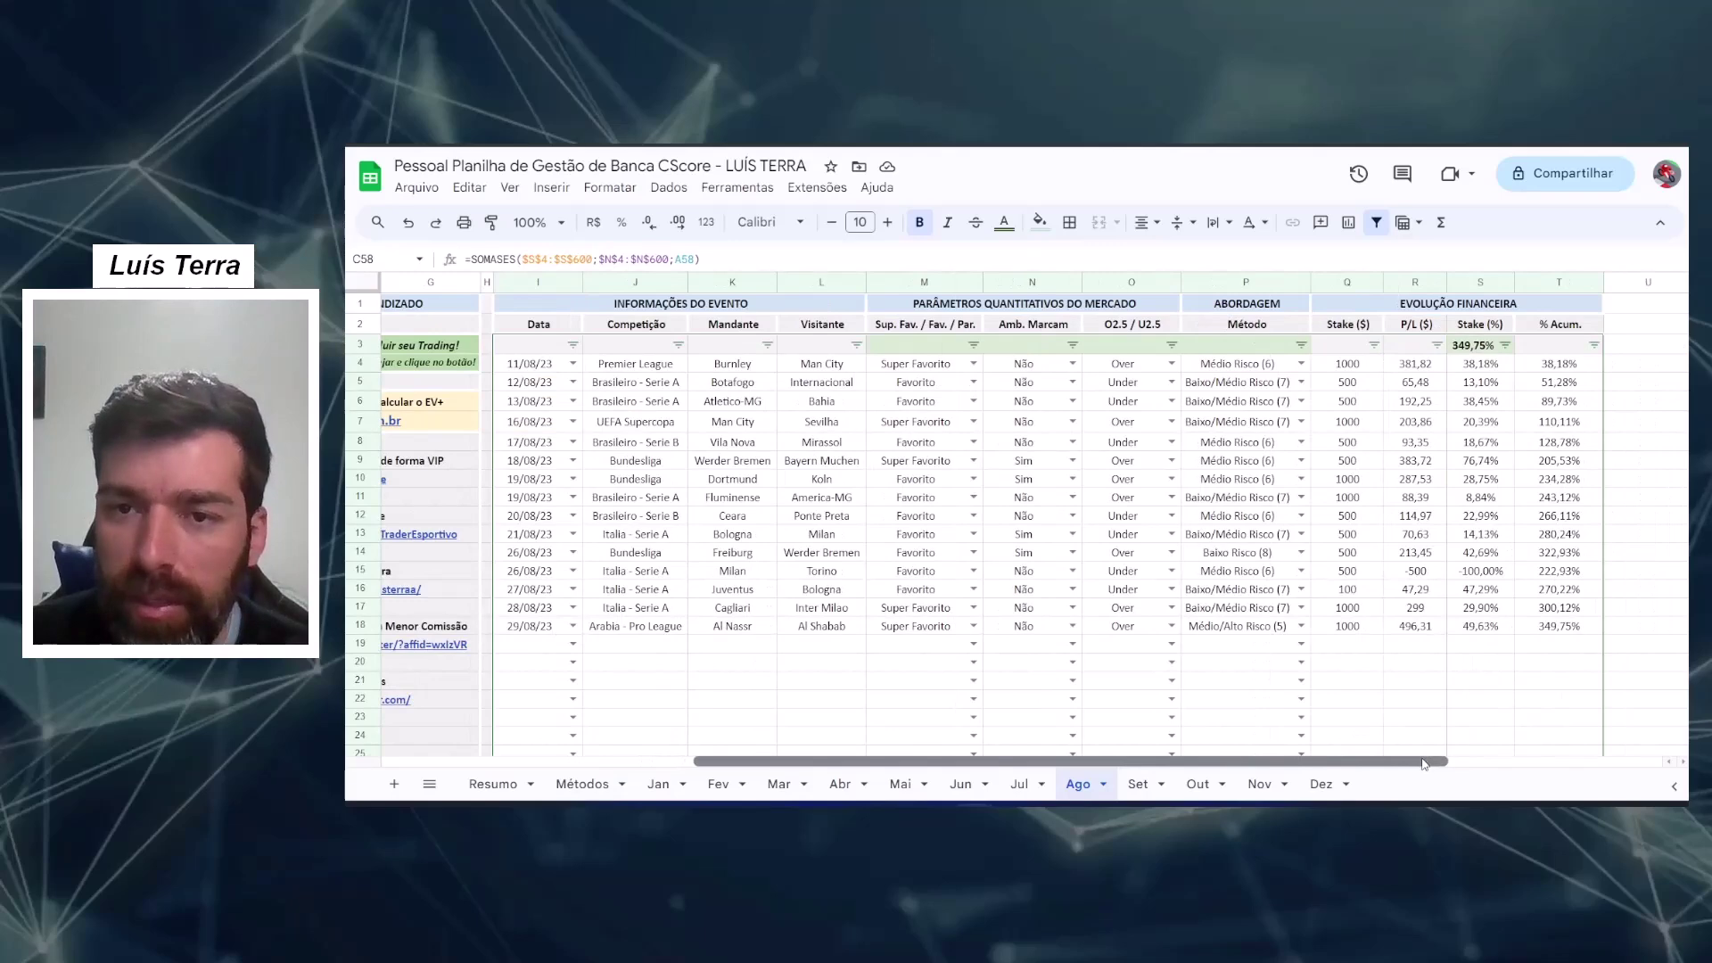